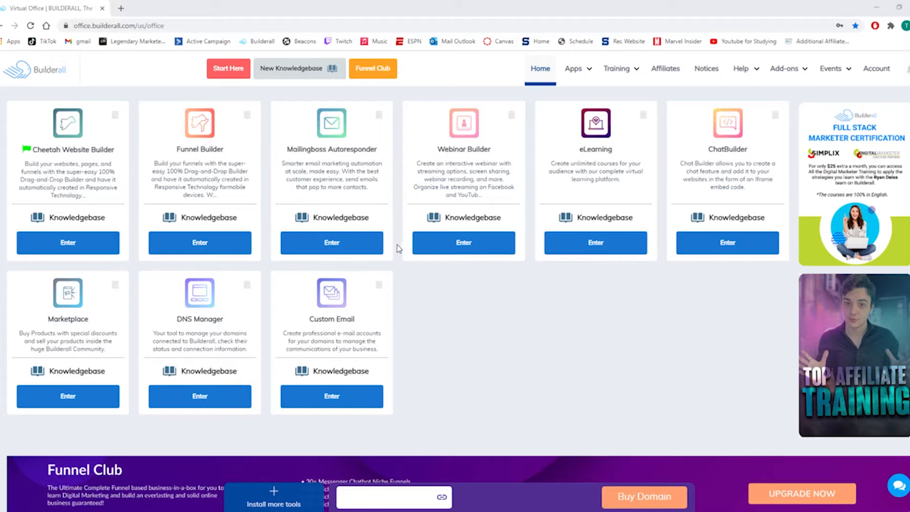
# Open Mailingboss Autoresponder and review the existing subscriber lists, including the Make Money Online list, closing it when finished.
pyautogui.click(341, 244)
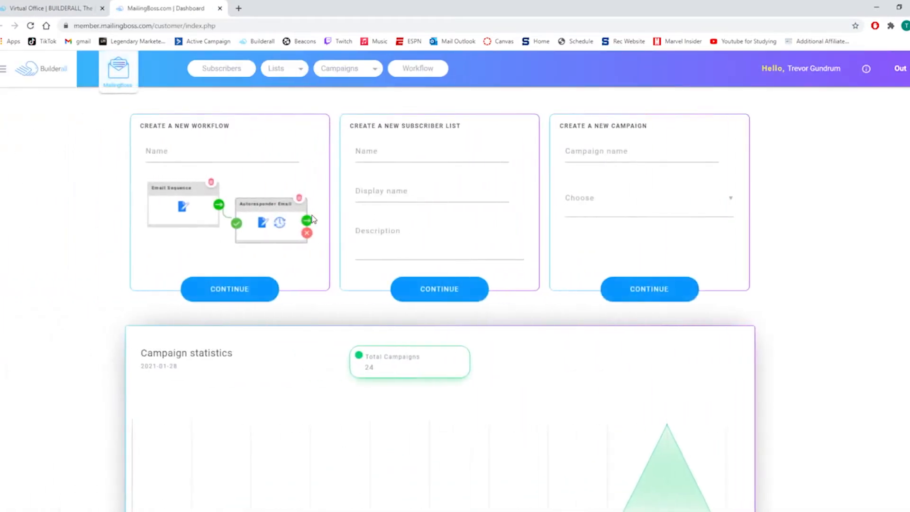
pyautogui.click(284, 89)
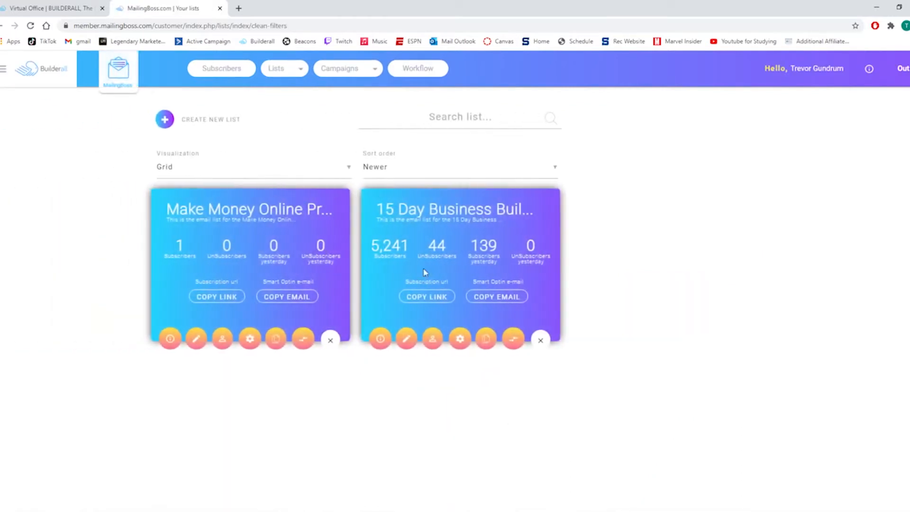
pyautogui.moveTo(167, 214); pyautogui.dragTo(338, 214)
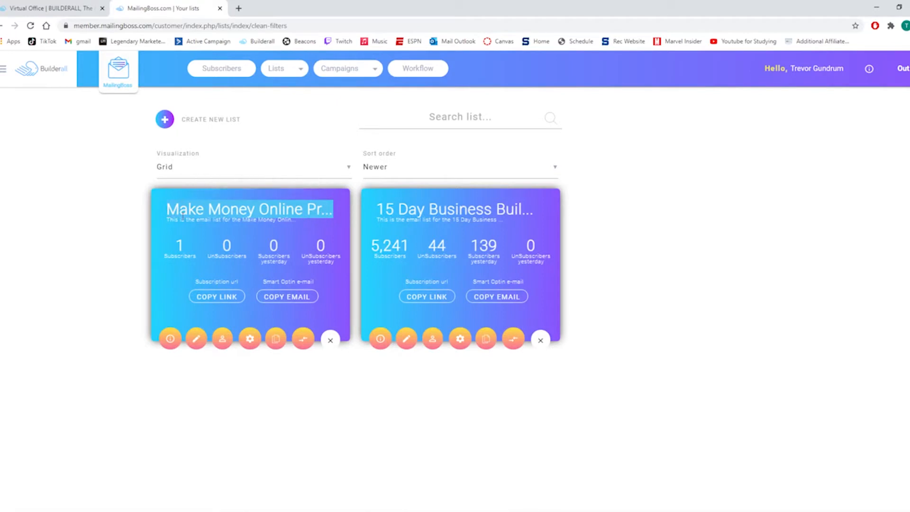
pyautogui.click(140, 226)
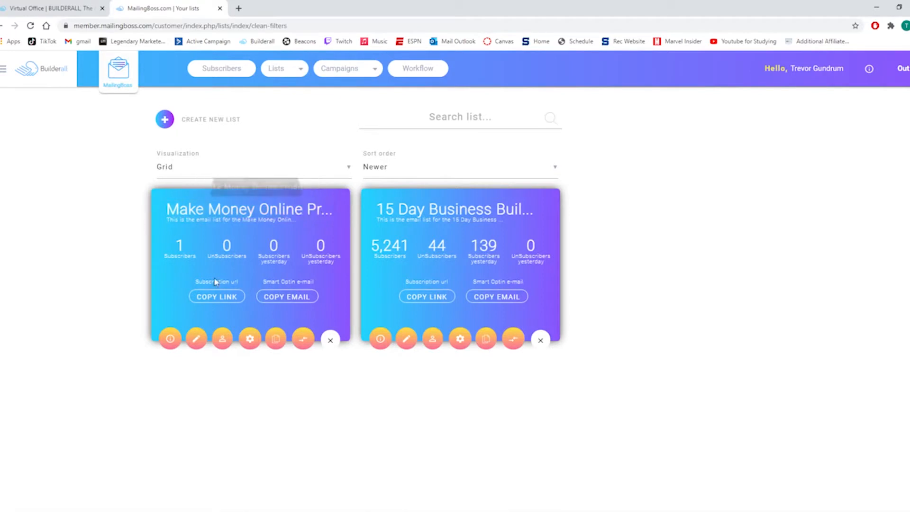
pyautogui.click(220, 8)
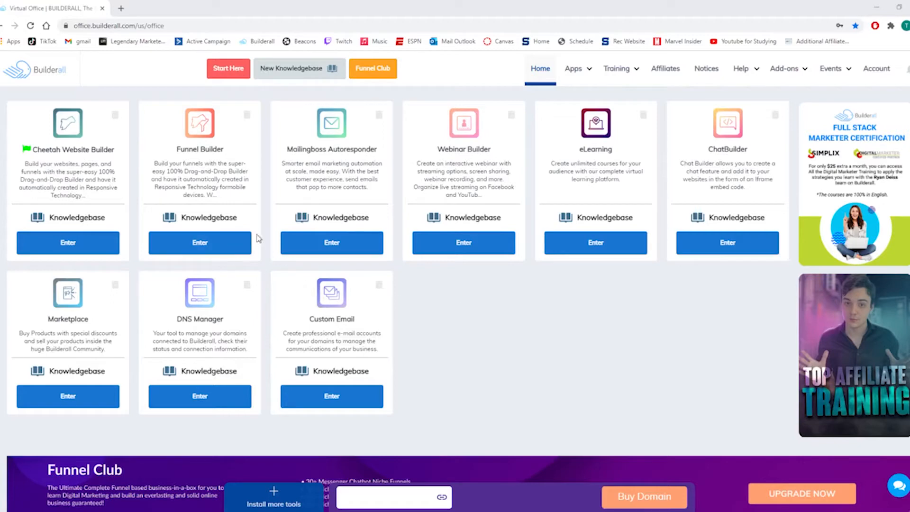
# Create a new Cheetah website from the professional Blank Template and open its Home page for editing.
pyautogui.click(55, 242)
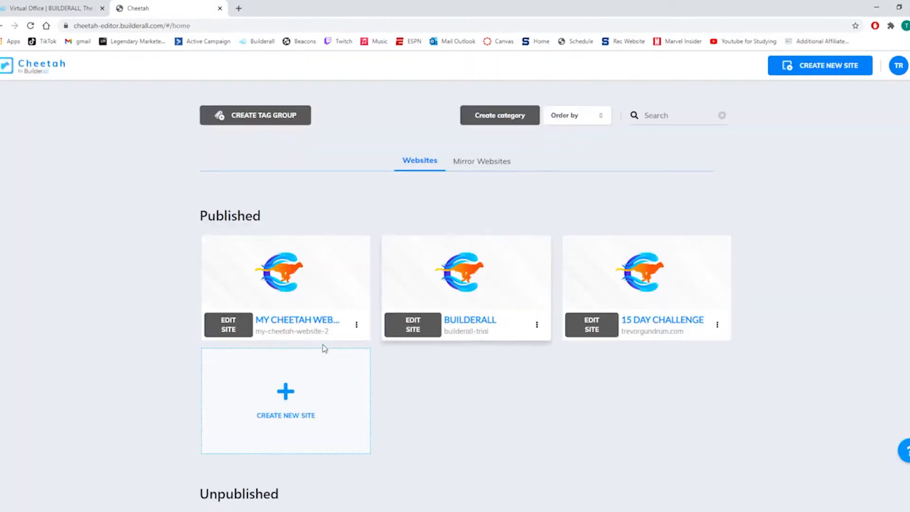
pyautogui.click(250, 424)
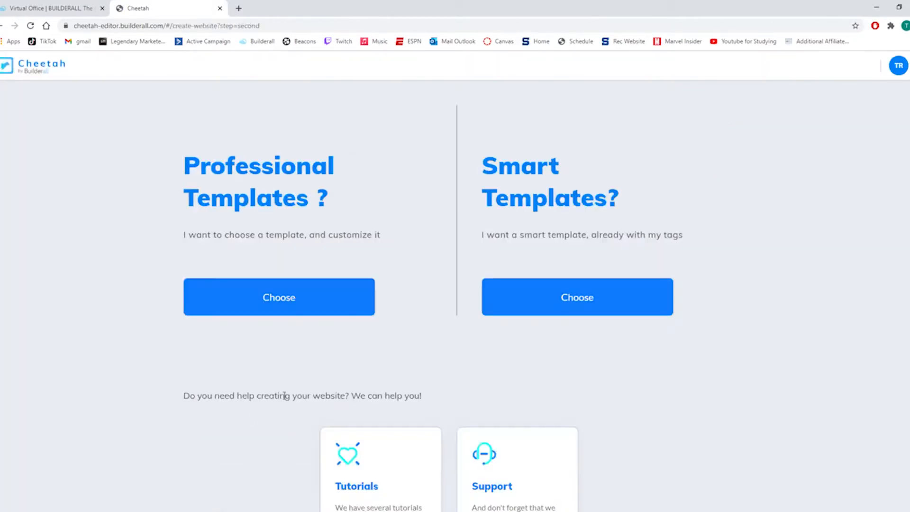
pyautogui.click(236, 299)
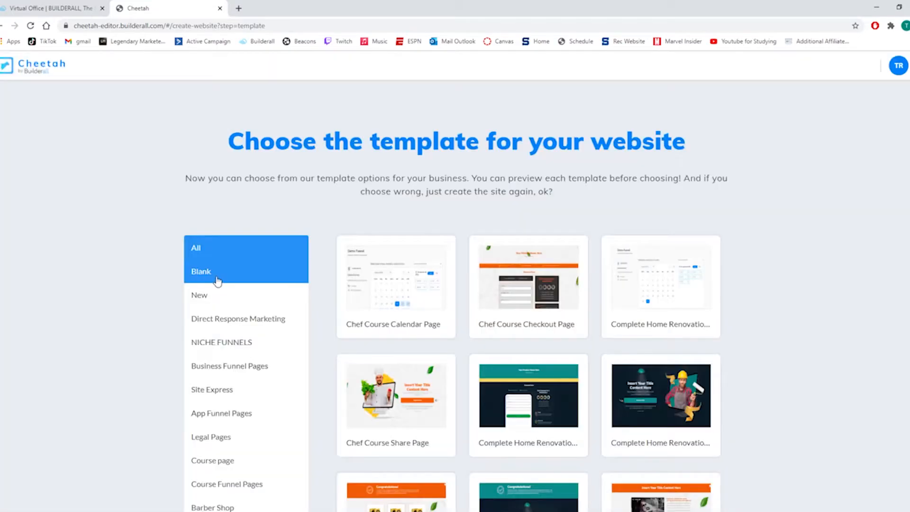
pyautogui.click(217, 281)
pyautogui.moveTo(376, 277)
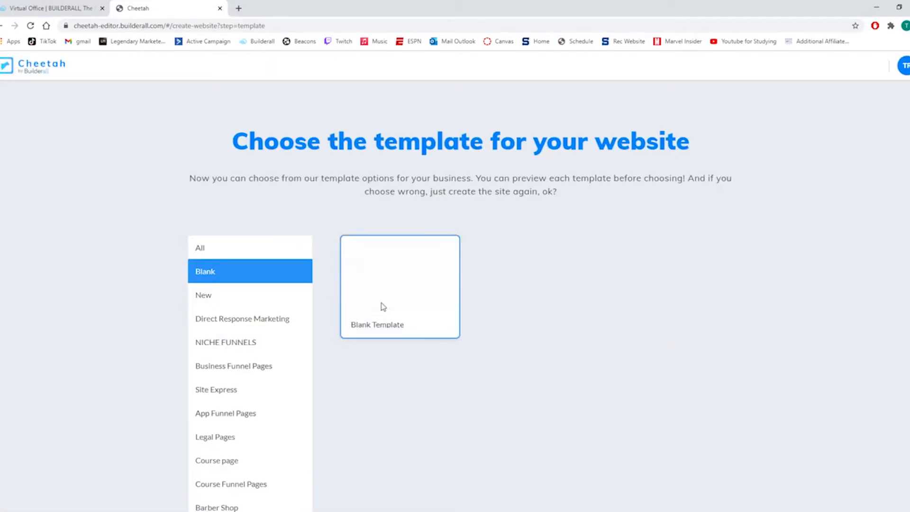
pyautogui.click(382, 307)
pyautogui.click(572, 323)
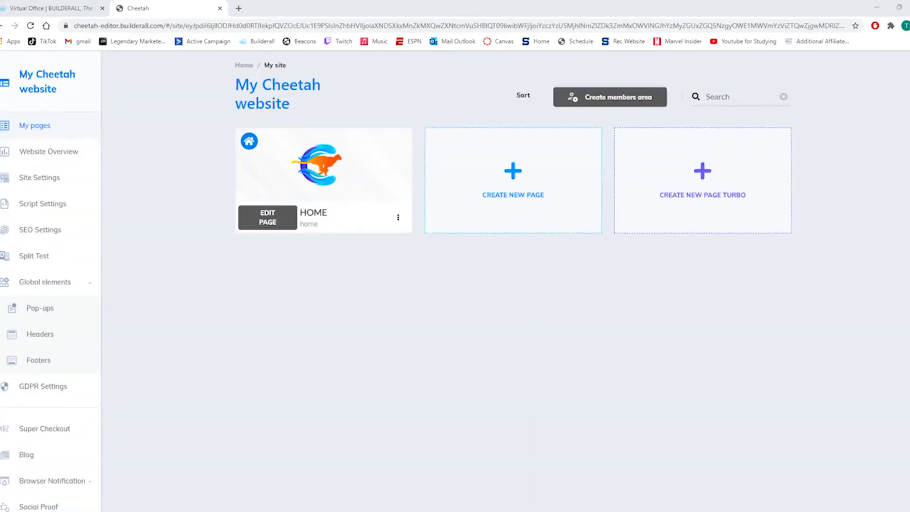
pyautogui.click(260, 218)
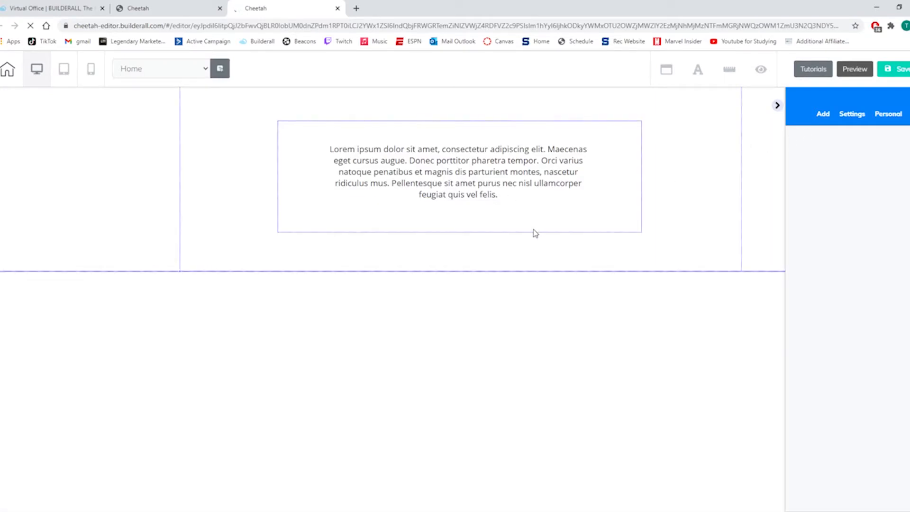
# Delete the placeholder Lorem ipsum box and extend the empty panel down to nearly the full height of the visible page.
pyautogui.click(534, 233)
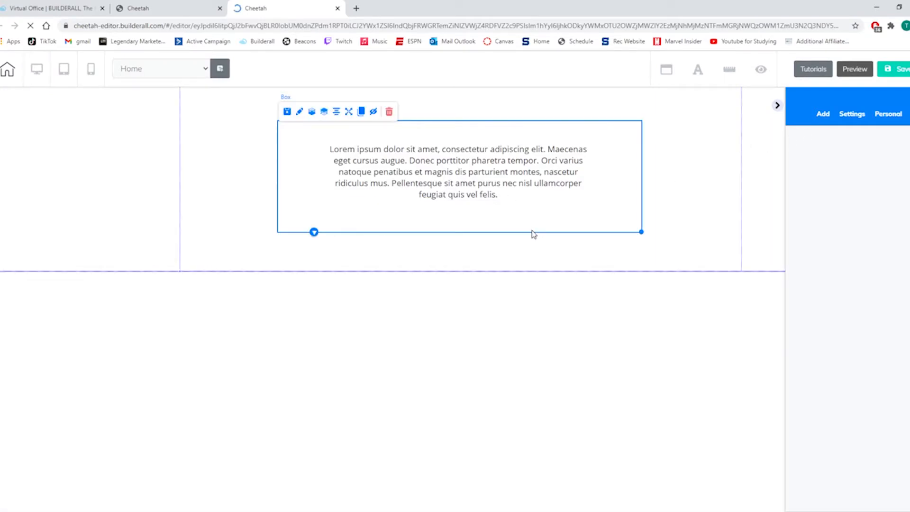
pyautogui.click(389, 112)
pyautogui.click(524, 316)
pyautogui.click(432, 264)
pyautogui.moveTo(463, 271); pyautogui.dragTo(473, 498)
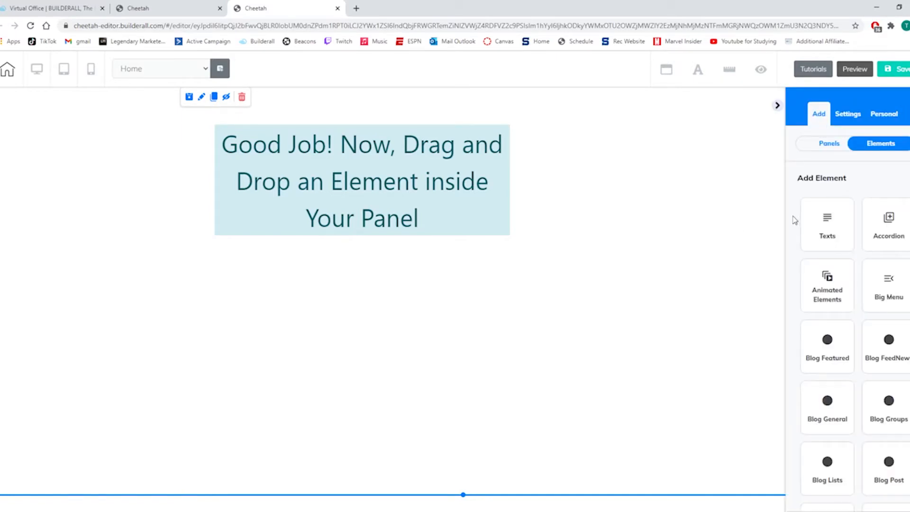
# Add a Title H3 text element to the upper part of the empty panel.
pyautogui.click(825, 222)
pyautogui.moveTo(860, 337); pyautogui.dragTo(526, 184)
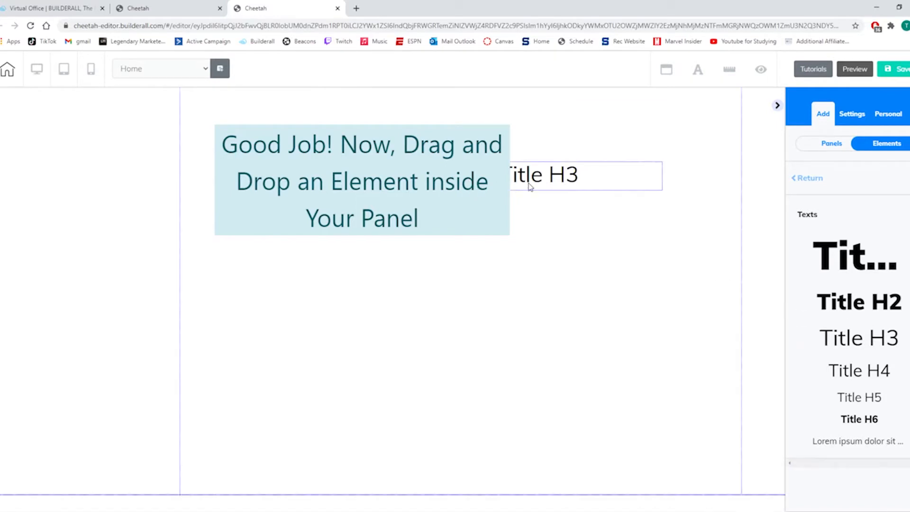
pyautogui.click(588, 179)
# Replace the H3 title's placeholder text with "Live The Laptop Lifestyle...".
pyautogui.doubleClick(588, 180)
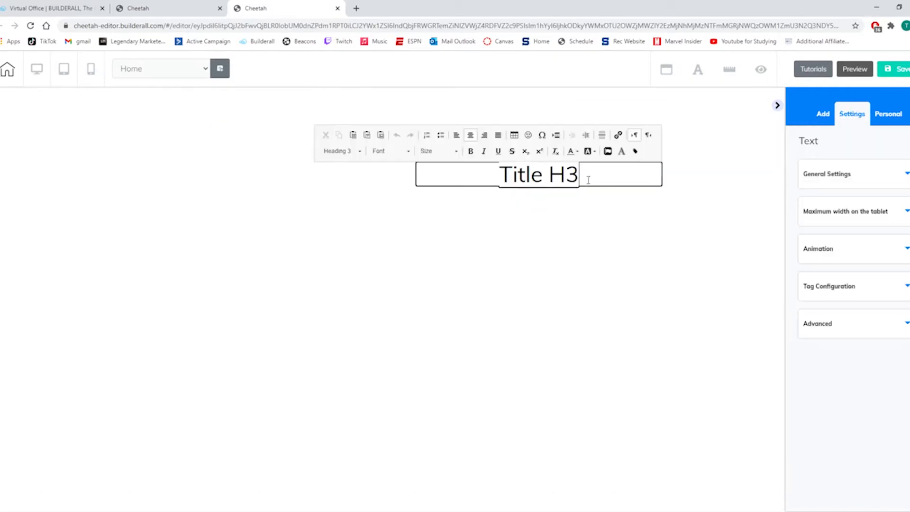
pyautogui.press('BackSpace')
pyautogui.press('BackSpace')
pyautogui.press('BackSpace')
pyautogui.press('BackSpace')
pyautogui.press('BackSpace')
pyautogui.press('BackSpace')
pyautogui.press('BackSpace')
pyautogui.press('BackSpace')
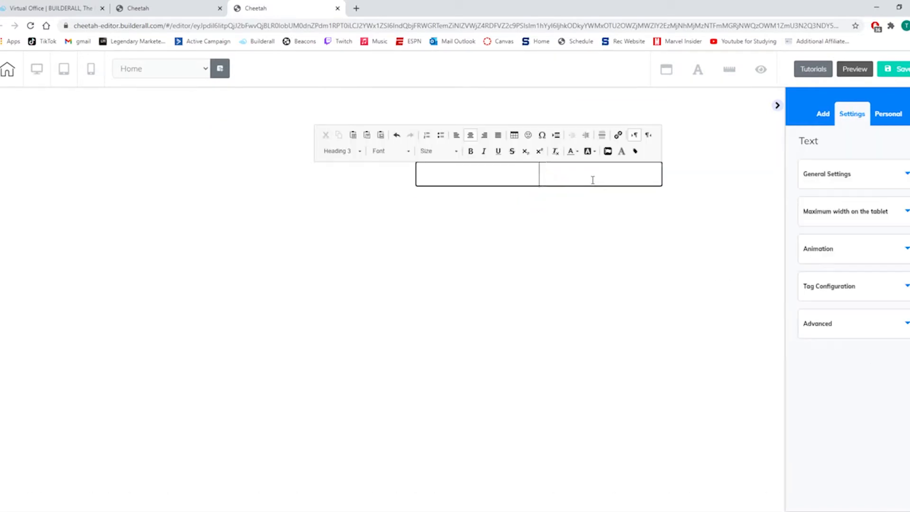
pyautogui.write('Live')
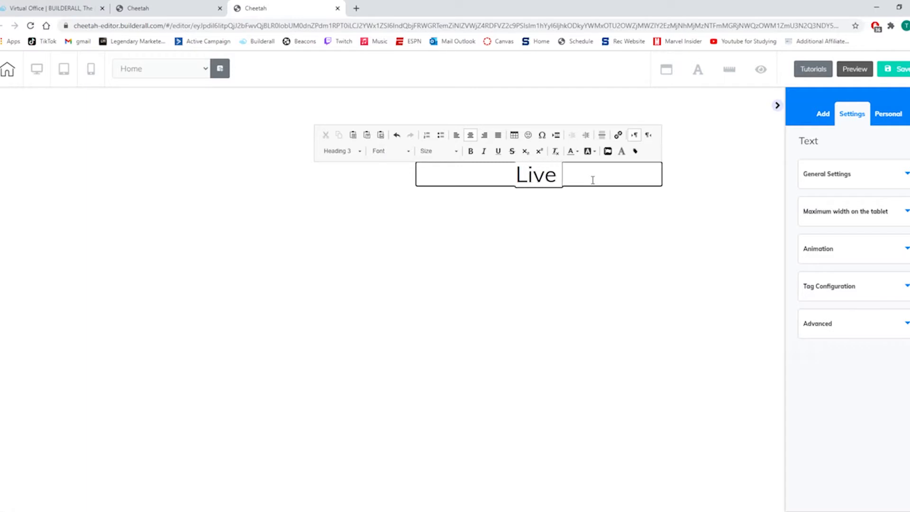
pyautogui.write(' The Laptop')
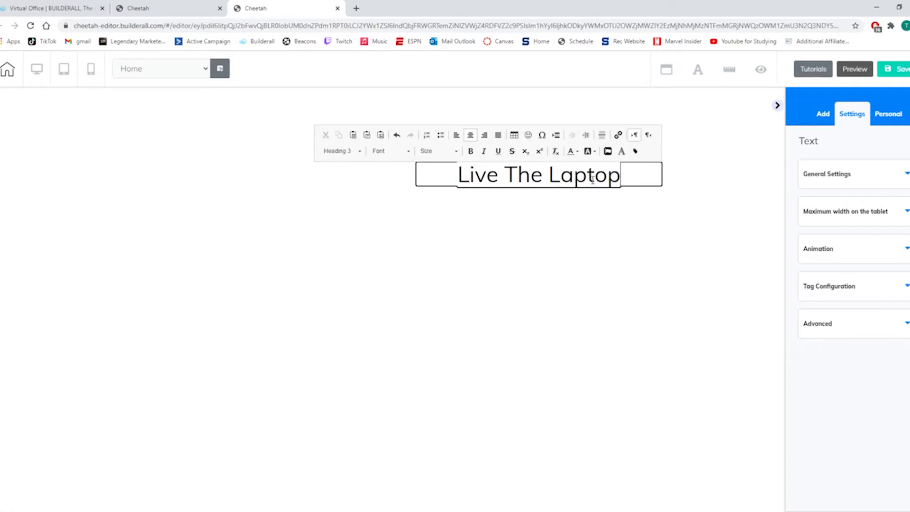
pyautogui.write(' Lifestyle')
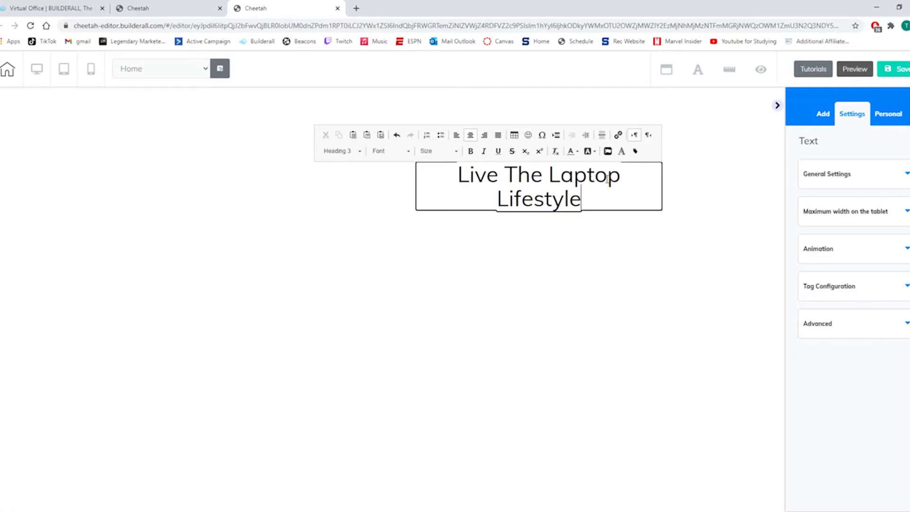
pyautogui.write('...')
pyautogui.click(608, 234)
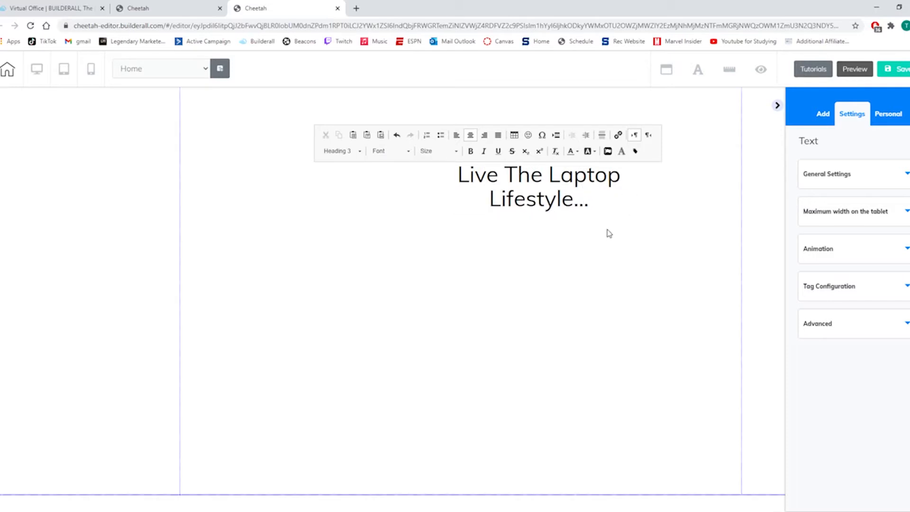
pyautogui.click(630, 258)
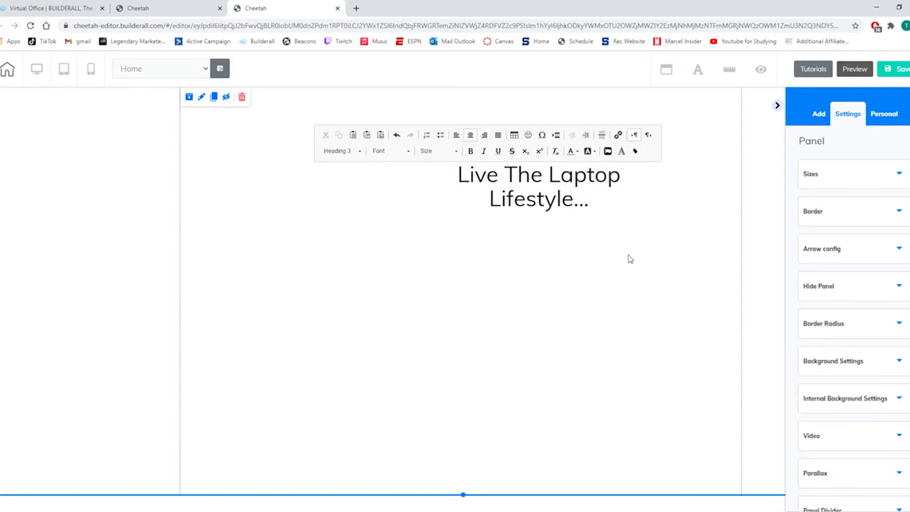
# Widen the headline element so its text fits on one line, and center it near the top of the panel.
pyautogui.click(597, 195)
pyautogui.moveTo(663, 215); pyautogui.dragTo(735, 226)
pyautogui.moveTo(619, 167); pyautogui.dragTo(486, 127)
pyautogui.click(543, 140)
pyautogui.moveTo(589, 151); pyautogui.dragTo(679, 175)
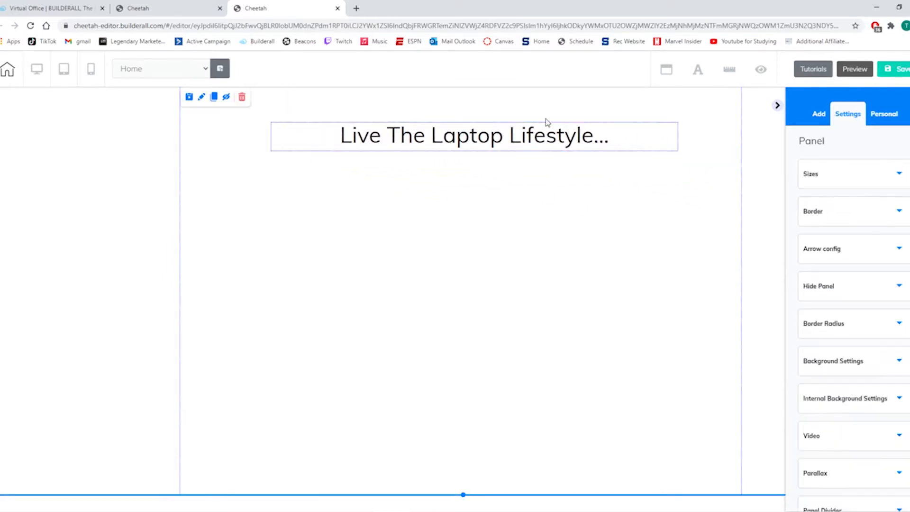
pyautogui.click(533, 135)
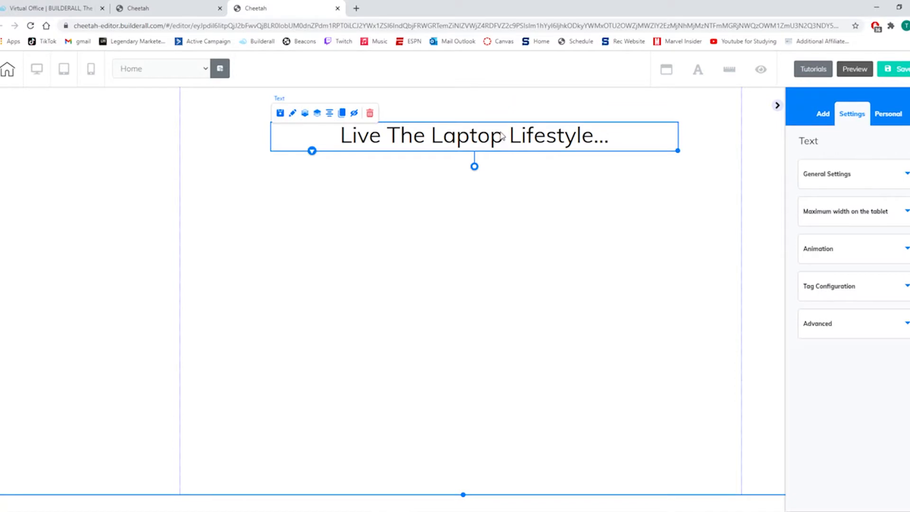
pyautogui.click(328, 113)
pyautogui.click(574, 207)
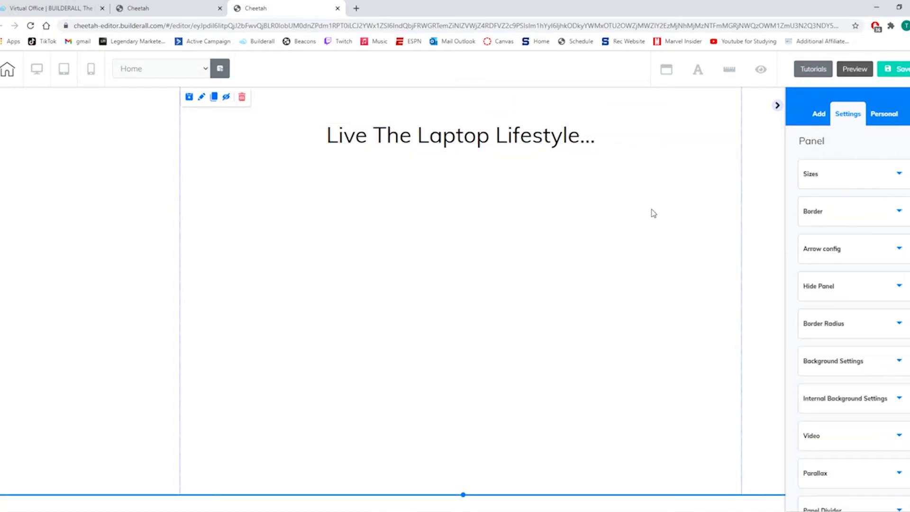
# Add a Title H4 text element just below the headline.
pyautogui.click(819, 116)
pyautogui.click(875, 144)
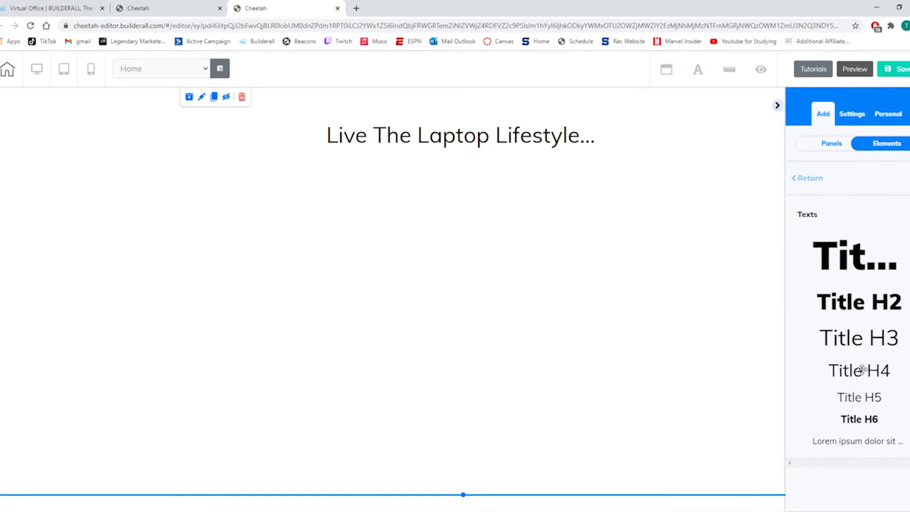
pyautogui.moveTo(860, 370); pyautogui.dragTo(480, 185)
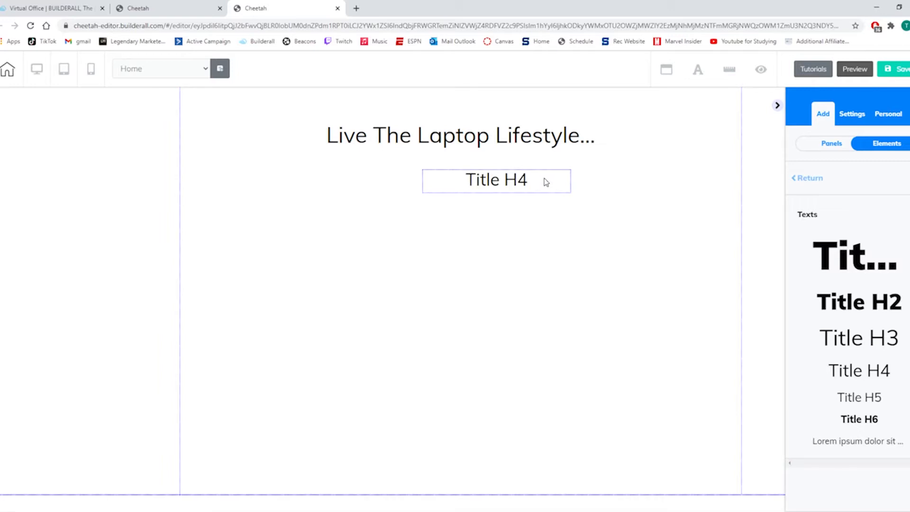
# Replace the H4 title's placeholder text with "Hey, My Name Is" followed by the presenter's full name.
pyautogui.doubleClick(547, 182)
pyautogui.press('BackSpace')
pyautogui.press('BackSpace')
pyautogui.press('BackSpace')
pyautogui.press('BackSpace')
pyautogui.press('BackSpace')
pyautogui.press('BackSpace')
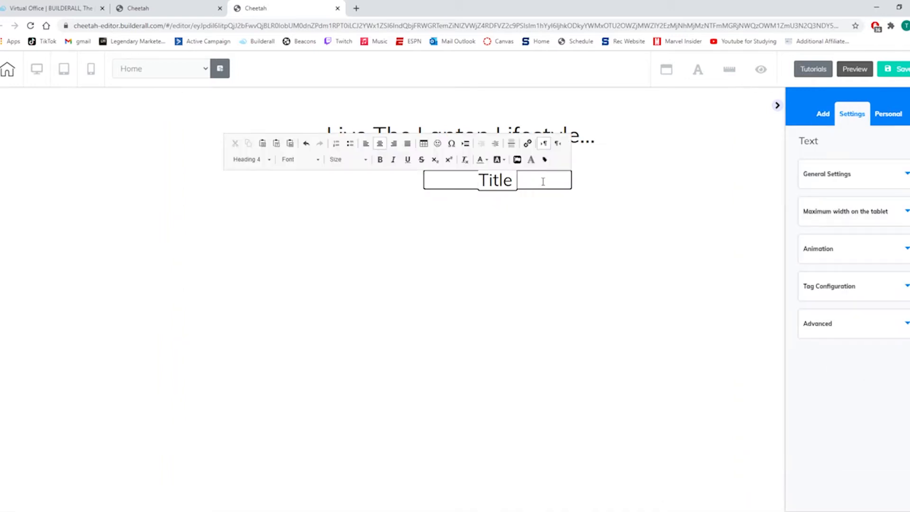
pyautogui.press('BackSpace')
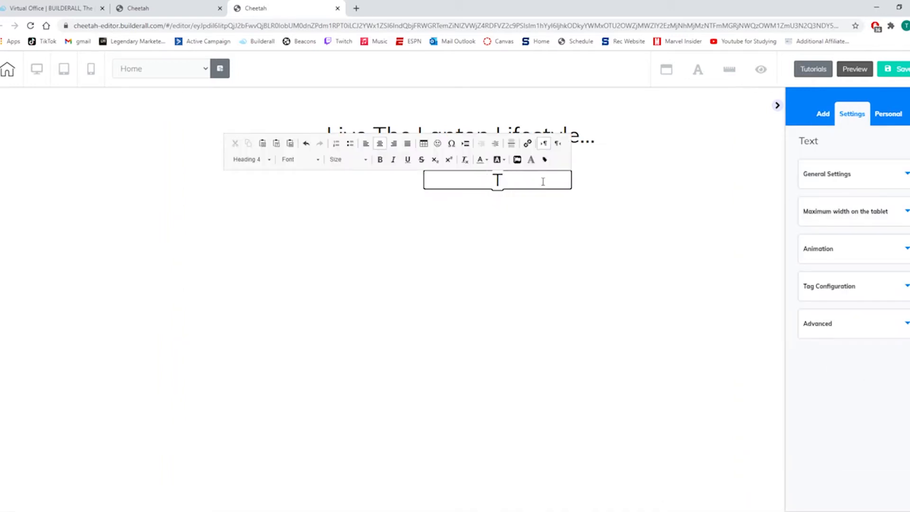
pyautogui.press('BackSpace')
pyautogui.write('Hey,')
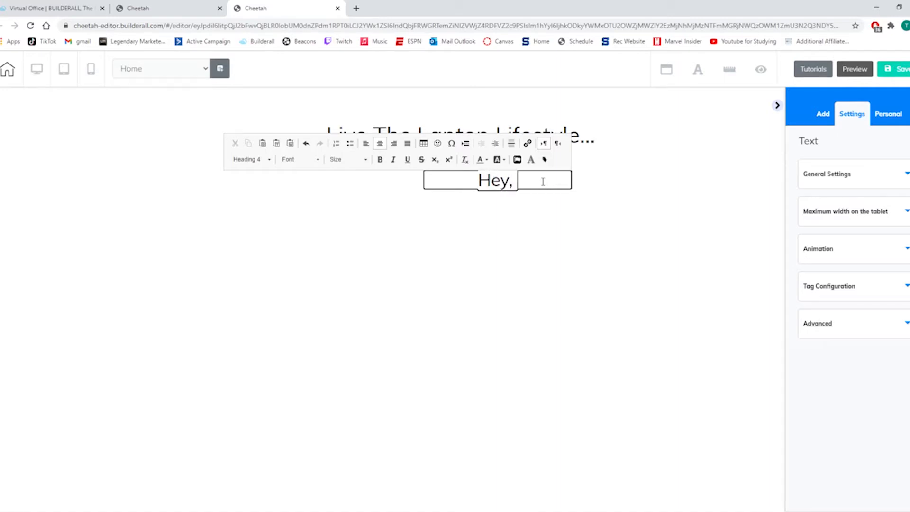
pyautogui.write(' My Name')
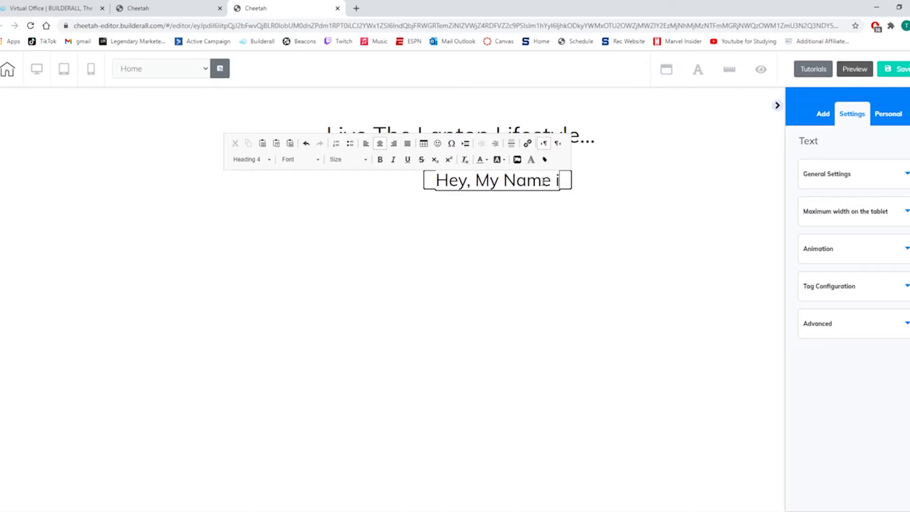
pyautogui.write(' Is Trevo')
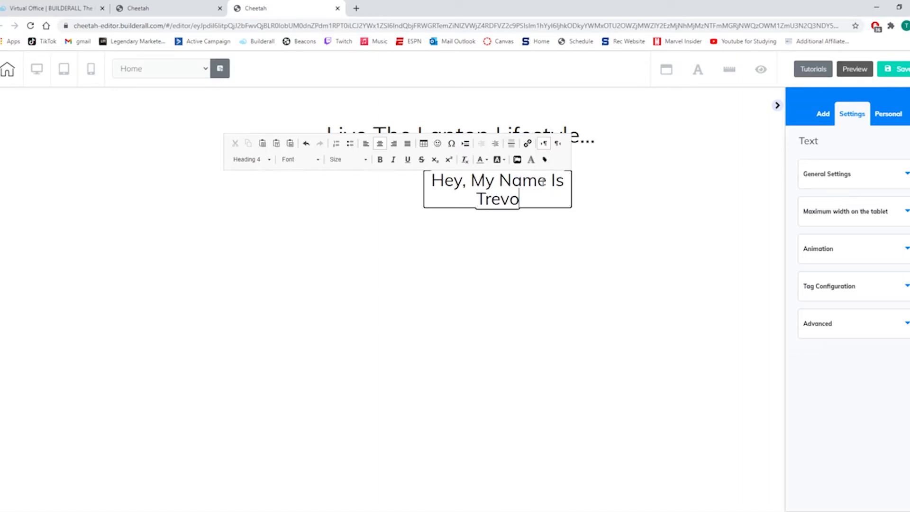
pyautogui.write('r Gundrum And Over The Lzs')
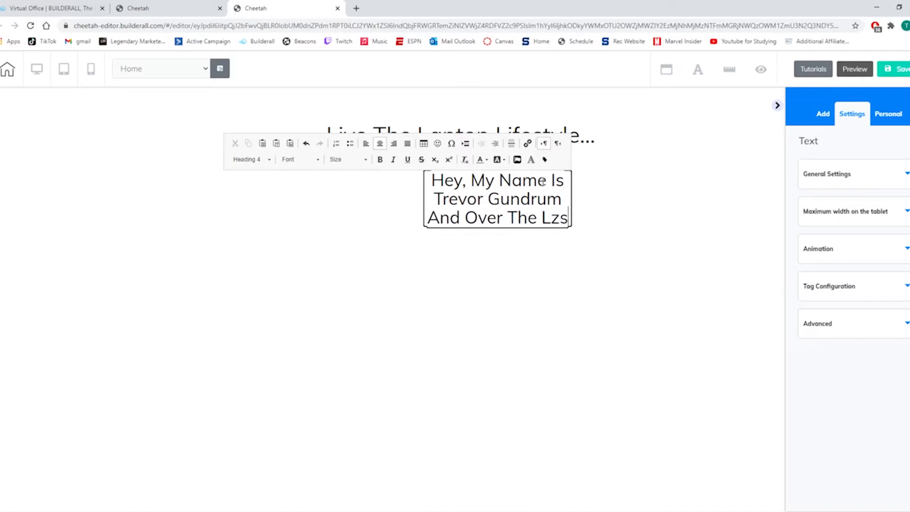
# Continue the subheading after the name with "And Over The Last 2-3 Months I've Been Able to".
pyautogui.press('BackSpace')
pyautogui.press('BackSpace')
pyautogui.write('ast 2-')
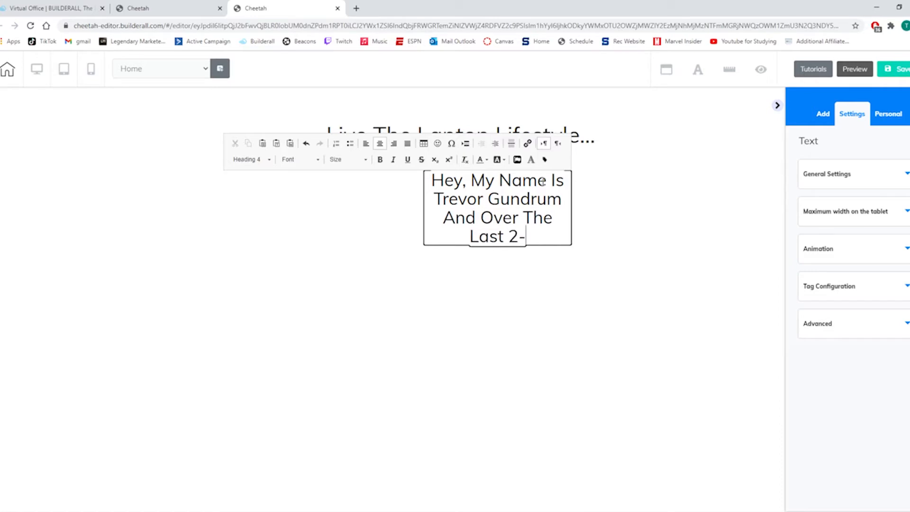
pyautogui.write("3 Months I've bne")
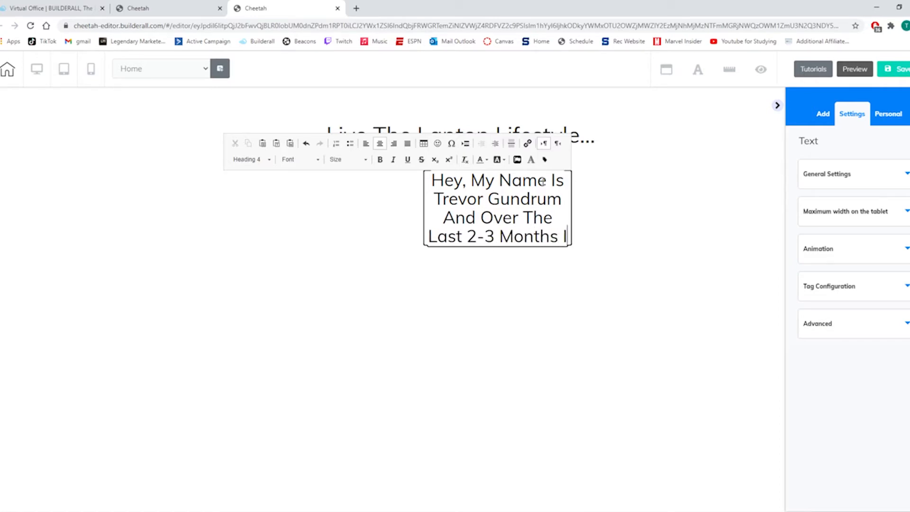
pyautogui.press('BackSpace')
pyautogui.press('BackSpace')
pyautogui.press('BackSpace')
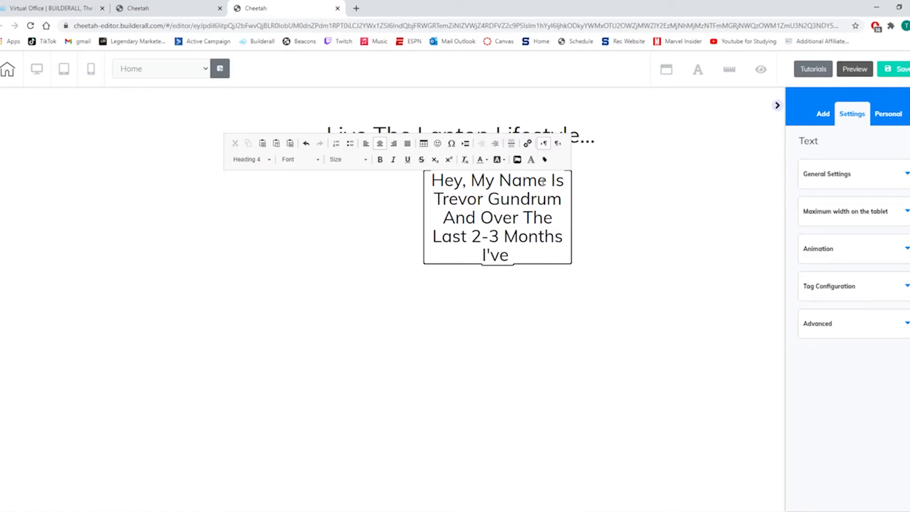
pyautogui.write('Been Able to ')
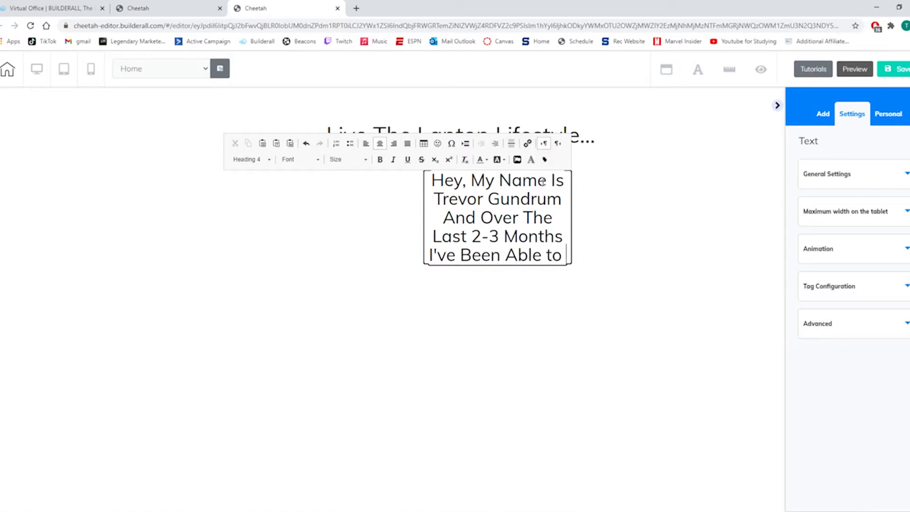
pyautogui.write('Start')
pyautogui.write(' Affiliate Marketing Business F')
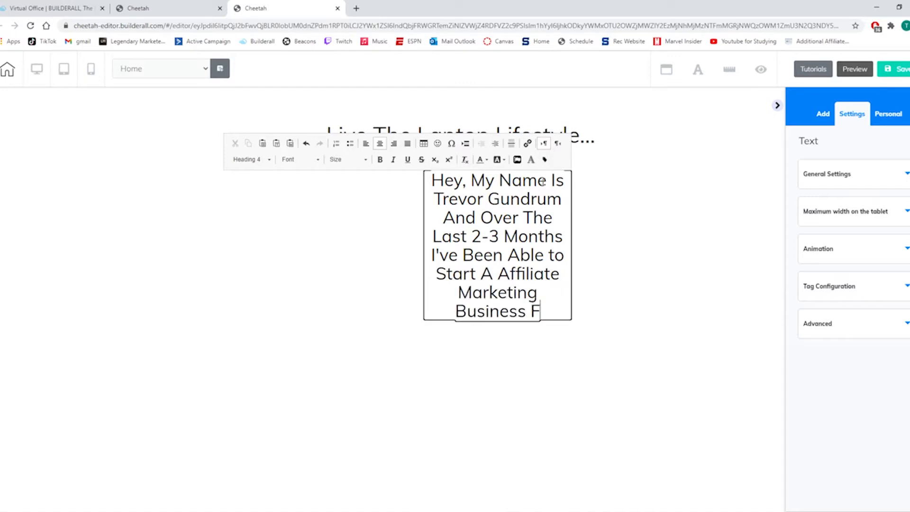
pyautogui.write('rom Scratch T')
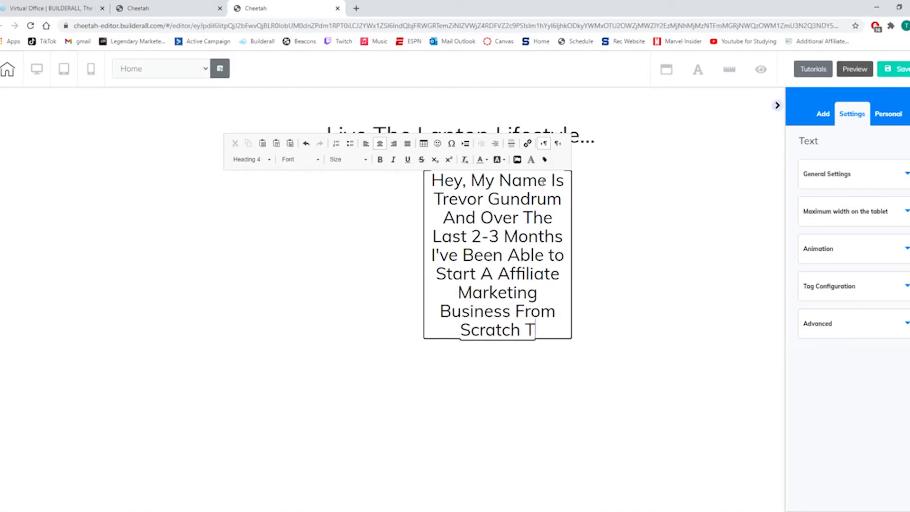
pyautogui.write('hat Brings IN')
# Complete the subheading with "Start A Affiliate Marketing Business From Scratch That Brings In Additional Income".
pyautogui.press('BackSpace')
pyautogui.press('BackSpace')
pyautogui.write('In')
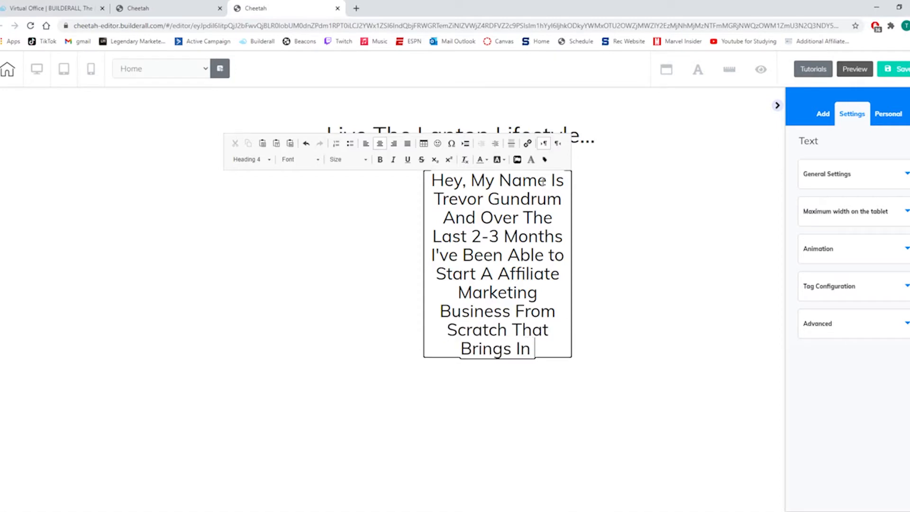
pyautogui.write(' Additional Income')
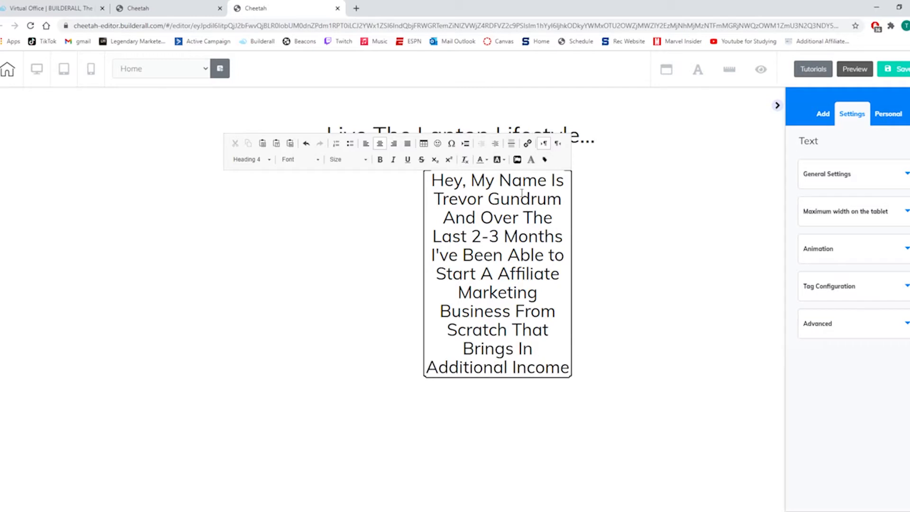
pyautogui.click(388, 243)
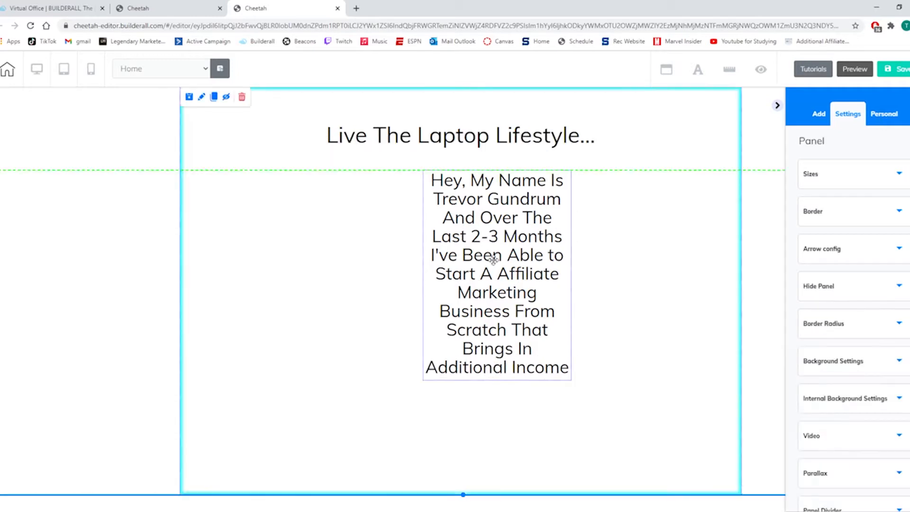
# Move the subheading under the headline and widen it to nearly the full panel width so the text wraps onto three lines.
pyautogui.click(560, 380)
pyautogui.moveTo(570, 386); pyautogui.dragTo(471, 205)
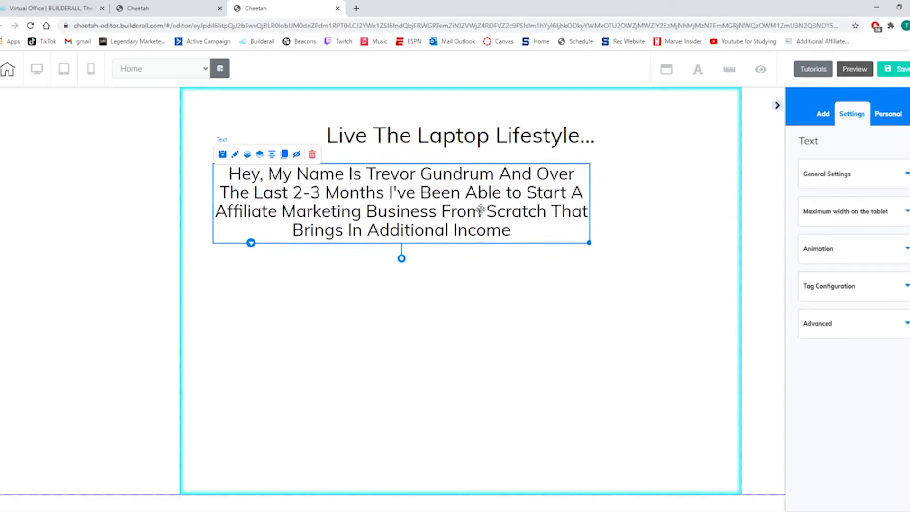
pyautogui.moveTo(588, 242); pyautogui.dragTo(737, 245)
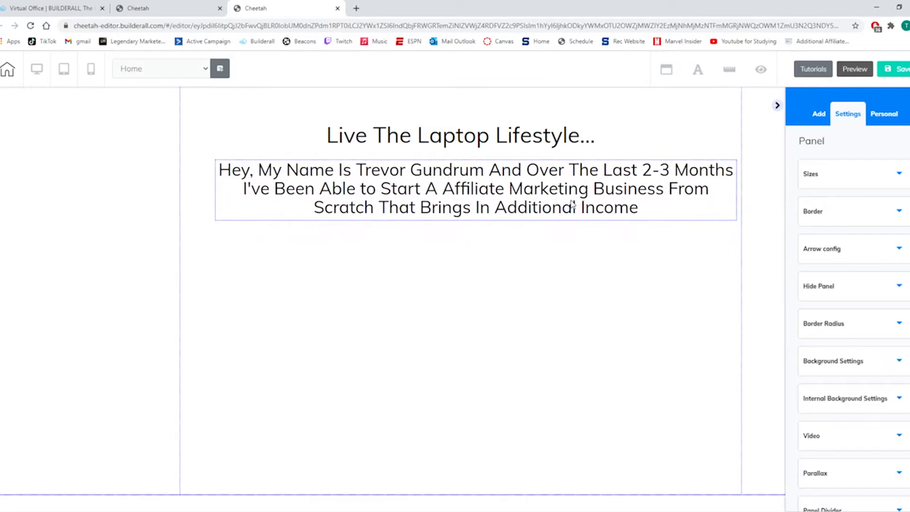
# Set the font size of the whole subheading text to 24.
pyautogui.click(483, 198)
pyautogui.doubleClick(656, 210)
pyautogui.moveTo(650, 205); pyautogui.dragTo(215, 166)
pyautogui.click(341, 151)
pyautogui.scroll(-10, 345, 214)
pyautogui.click(337, 188)
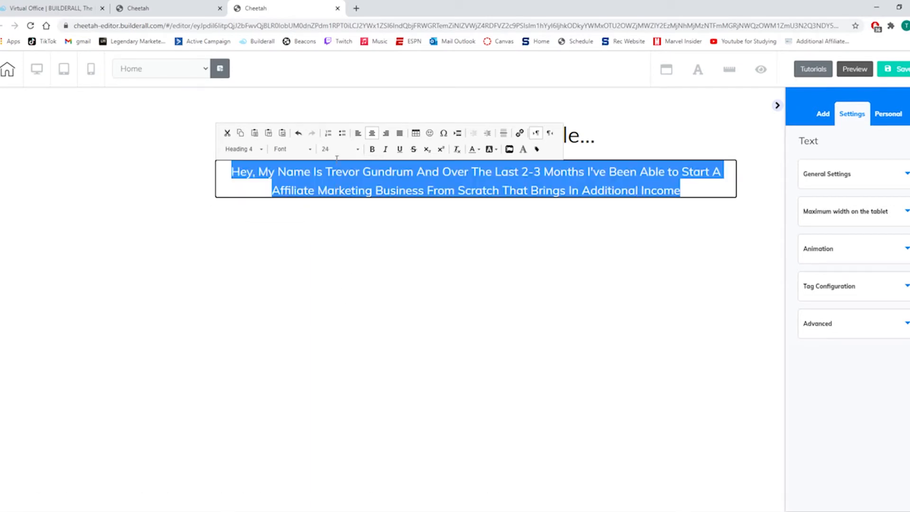
pyautogui.click(417, 270)
# Move the subheading up close below the headline, narrow its box slightly, and center the element horizontally in the panel.
pyautogui.moveTo(458, 186); pyautogui.dragTo(451, 171)
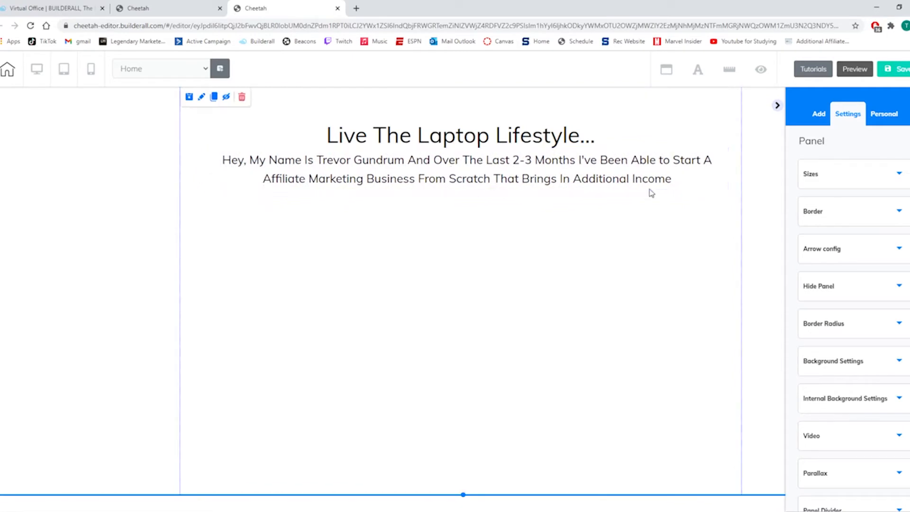
pyautogui.click(728, 188)
pyautogui.moveTo(728, 188); pyautogui.dragTo(705, 188)
pyautogui.moveTo(632, 181)
pyautogui.mouseDown()
pyautogui.moveTo(587, 179)
pyautogui.moveTo(633, 179)
pyautogui.mouseUp()
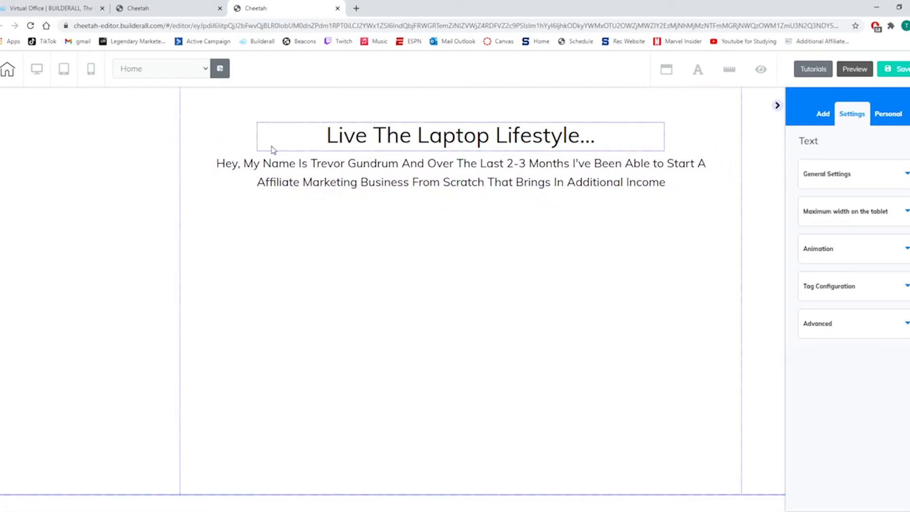
pyautogui.click(265, 173)
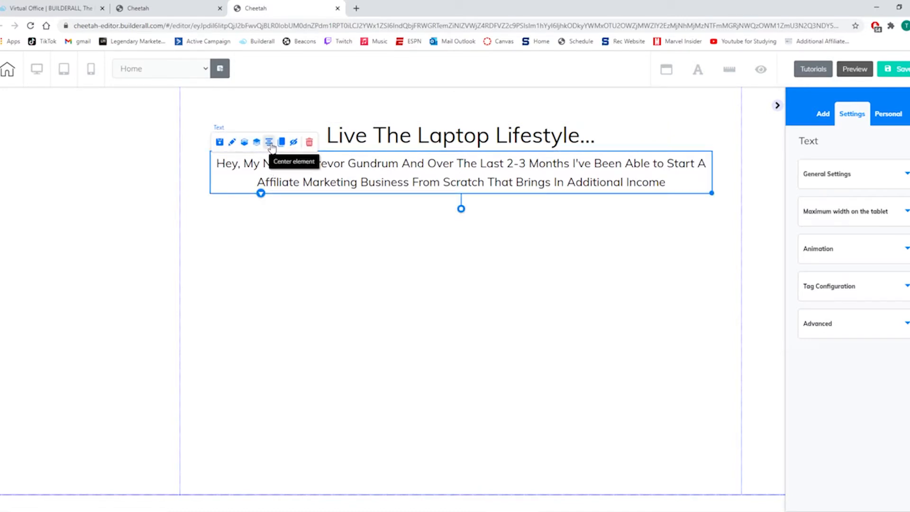
pyautogui.click(271, 145)
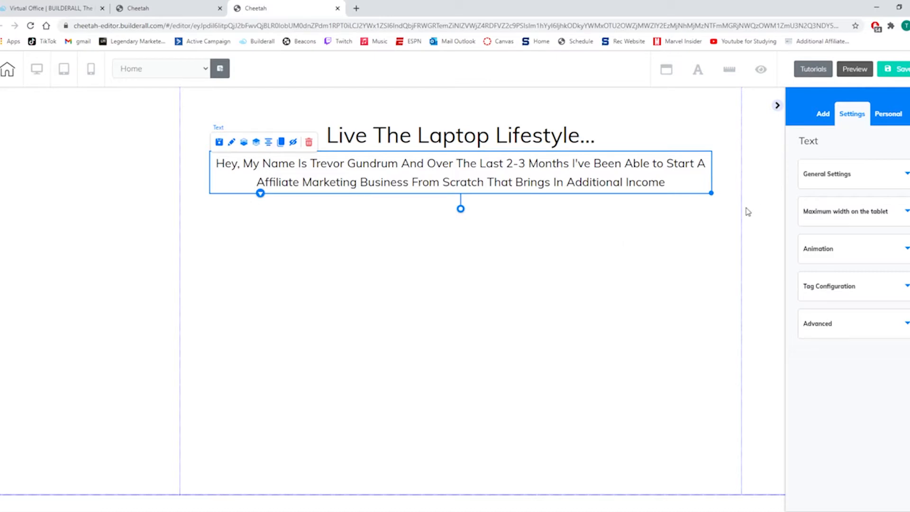
# Add a Title H3 text element below the subheading.
pyautogui.click(823, 114)
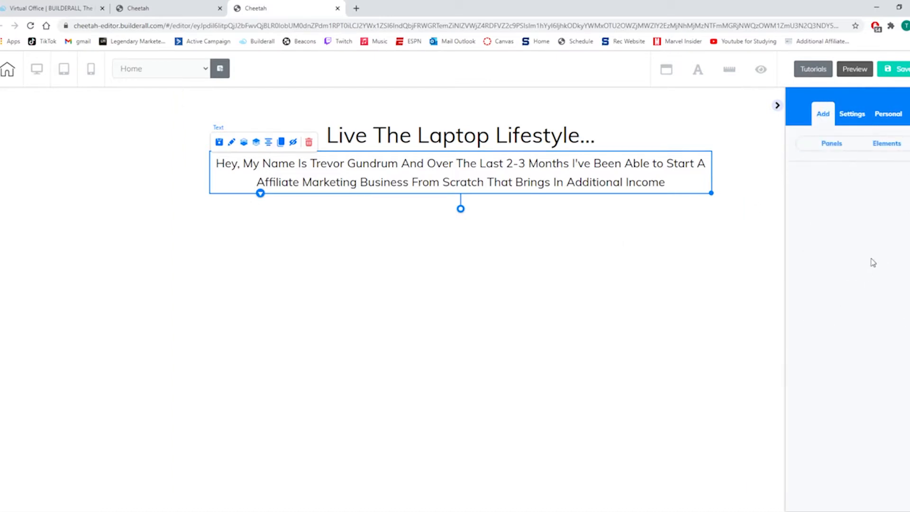
pyautogui.click(837, 145)
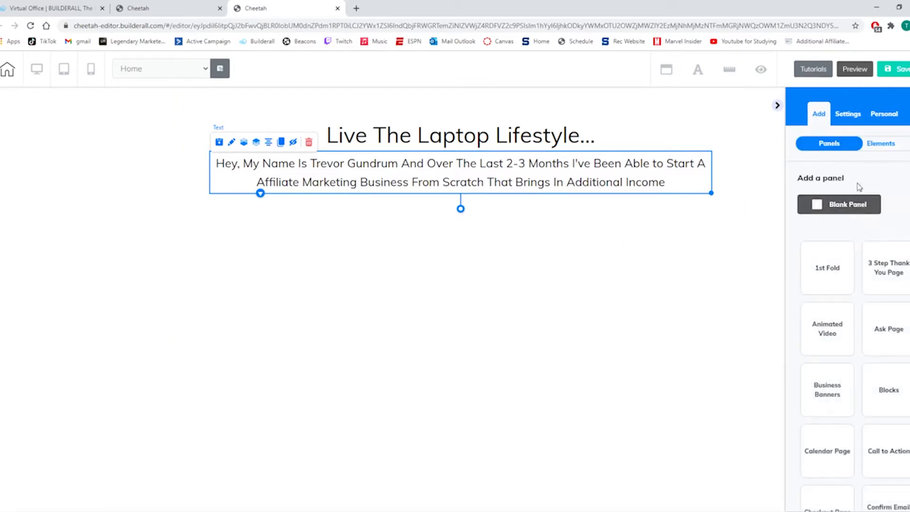
pyautogui.click(870, 144)
pyautogui.moveTo(852, 354); pyautogui.dragTo(481, 233)
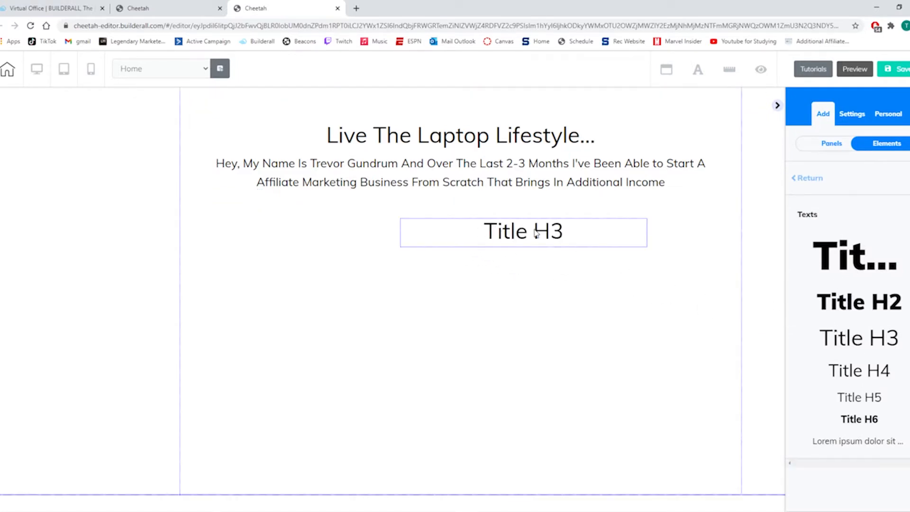
# Replace the new H3 title's placeholder text with "I Have A Video Explaining".
pyautogui.click(571, 236)
pyautogui.click(579, 231)
pyautogui.press('BackSpace')
pyautogui.press('BackSpace')
pyautogui.press('BackSpace')
pyautogui.press('BackSpace')
pyautogui.press('BackSpace')
pyautogui.press('BackSpace')
pyautogui.press('BackSpace')
pyautogui.press('BackSpace')
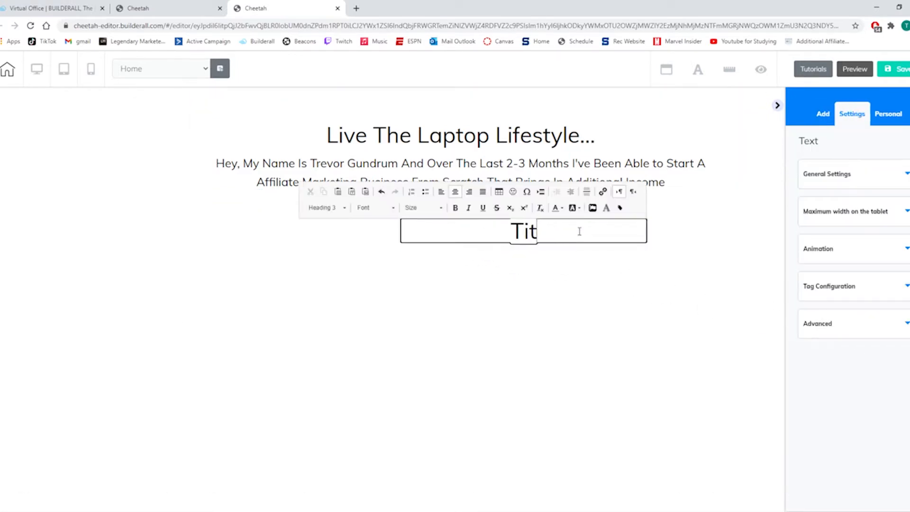
pyautogui.write('I have')
pyautogui.press('BackSpace')
pyautogui.press('BackSpace')
pyautogui.press('BackSpace')
pyautogui.press('BackSpace')
pyautogui.press('BackSpace')
pyautogui.press('BackSpace')
pyautogui.write('I Have')
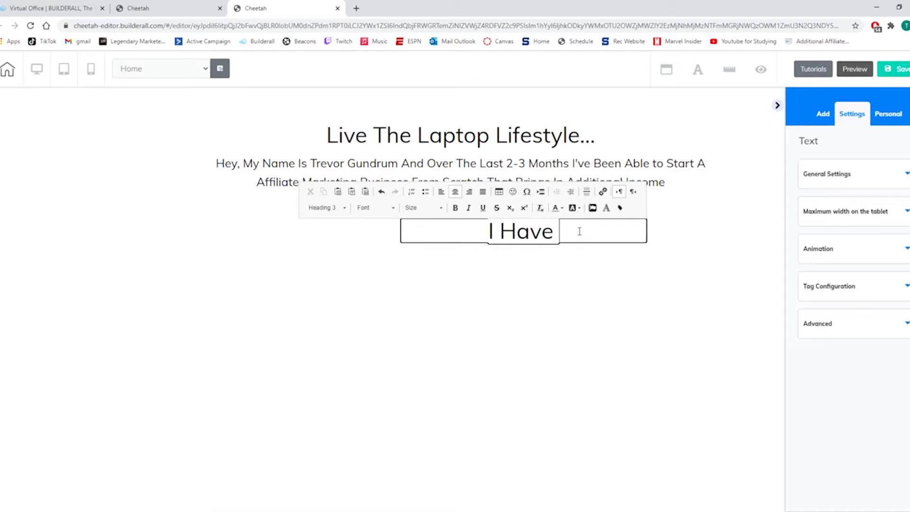
pyautogui.write(' A Video Ex')
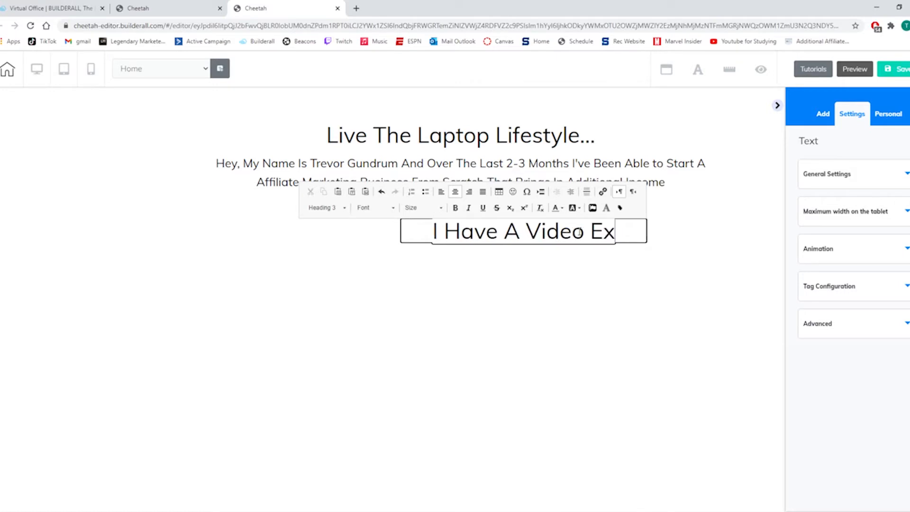
pyautogui.write('plaining How I DId')
# Complete the video title with "How I Did It And How You Can Too...".
pyautogui.press('BackSpace')
pyautogui.press('BackSpace')
pyautogui.write('id It')
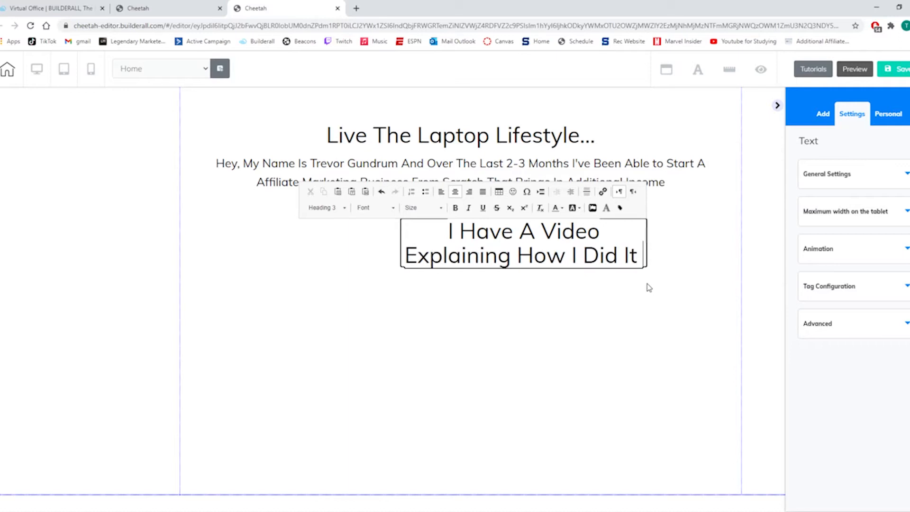
pyautogui.write(' And How')
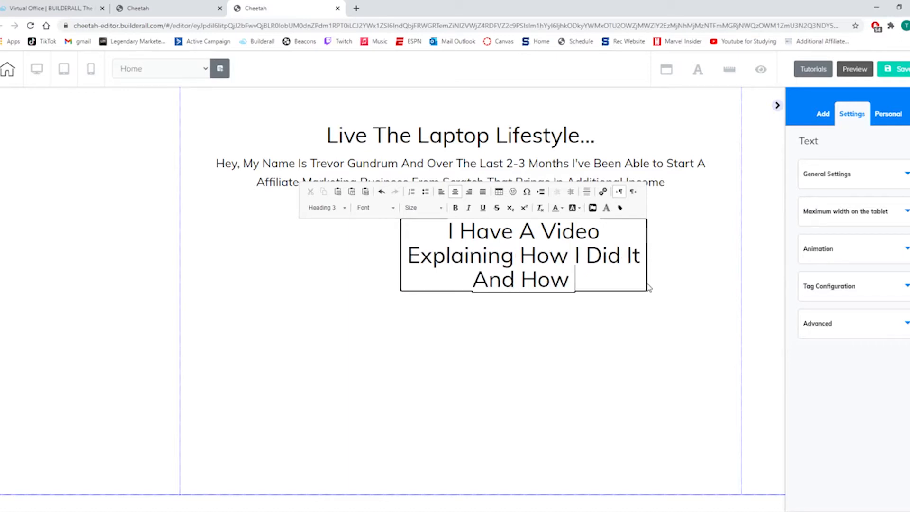
pyautogui.write(' You Can')
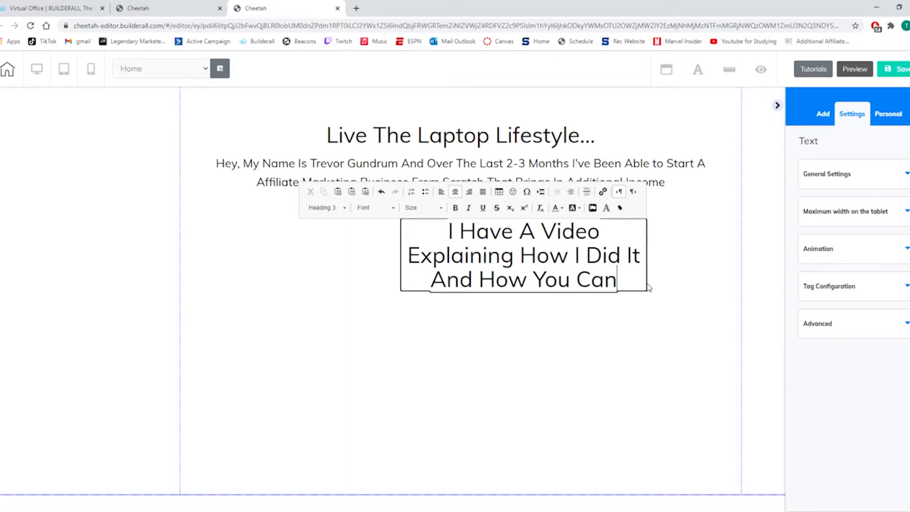
pyautogui.write(' Too...')
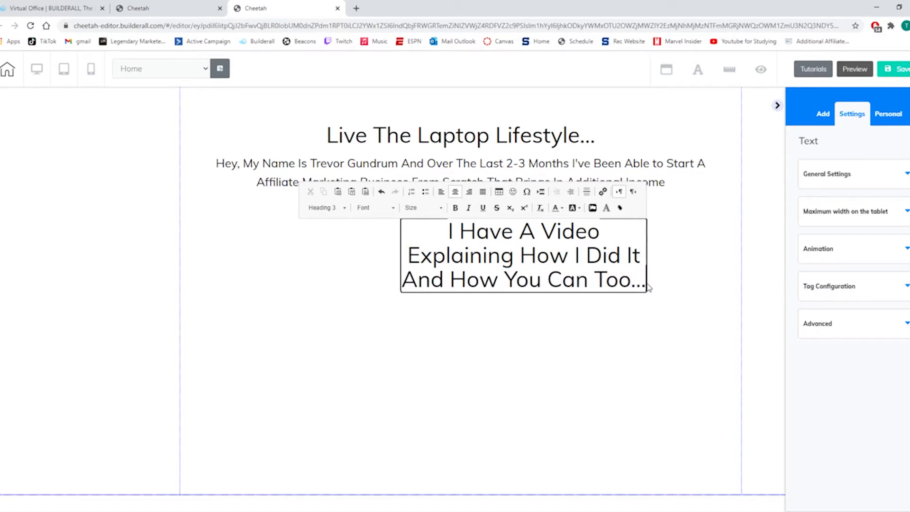
# Underline and italicize the phrase "And How You Can Too..." in the video title.
pyautogui.moveTo(646, 284); pyautogui.dragTo(570, 259)
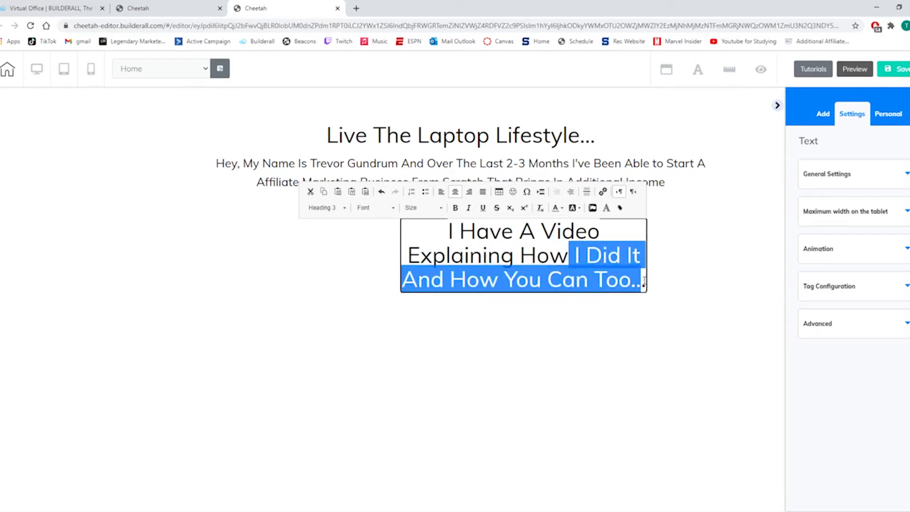
pyautogui.click(647, 284)
pyautogui.moveTo(647, 283); pyautogui.dragTo(402, 280)
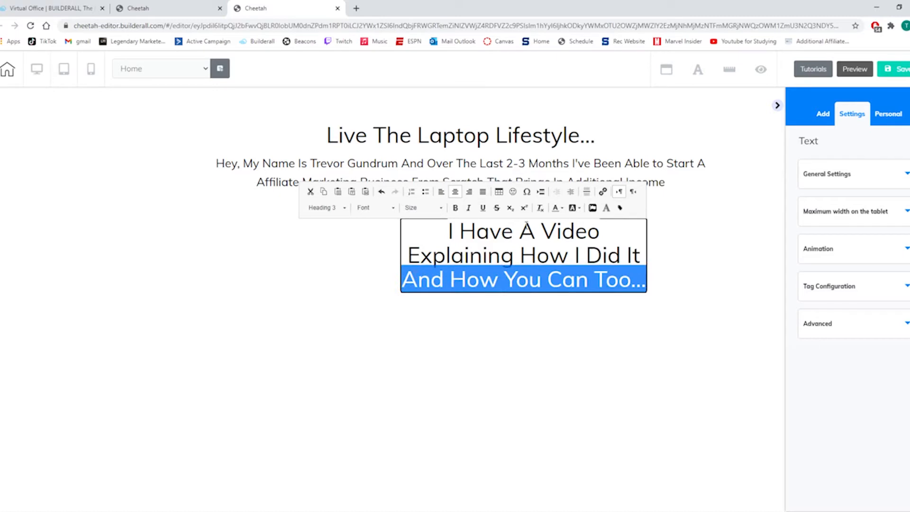
pyautogui.click(483, 210)
pyautogui.click(468, 209)
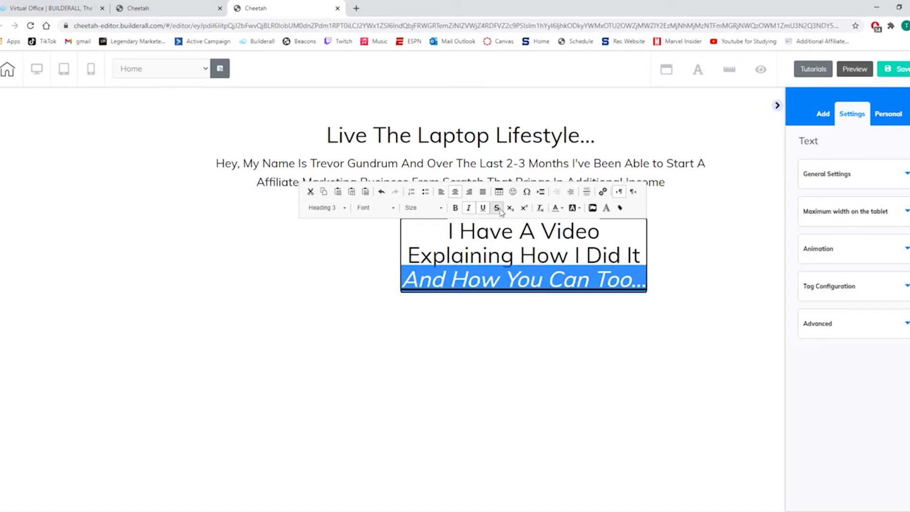
# Color the phrase "And How You Can Too..." in the video title red.
pyautogui.click(562, 209)
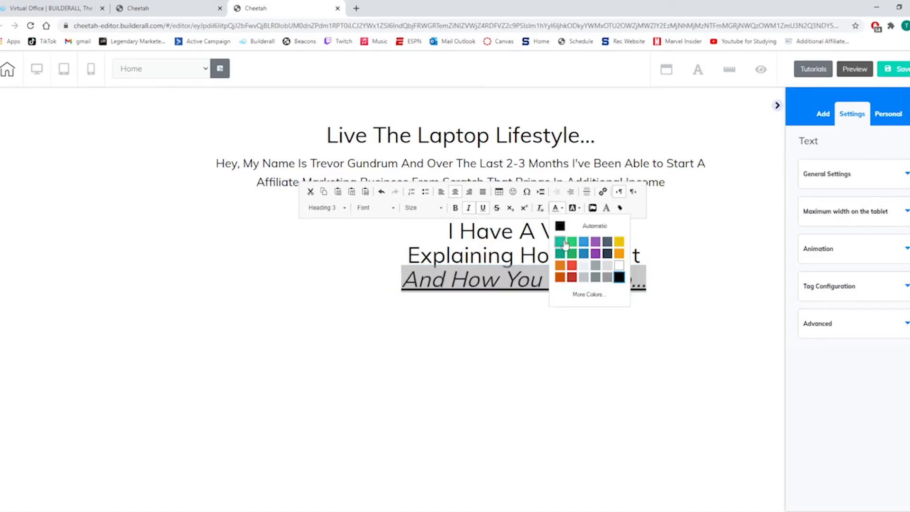
pyautogui.click(572, 274)
pyautogui.click(583, 305)
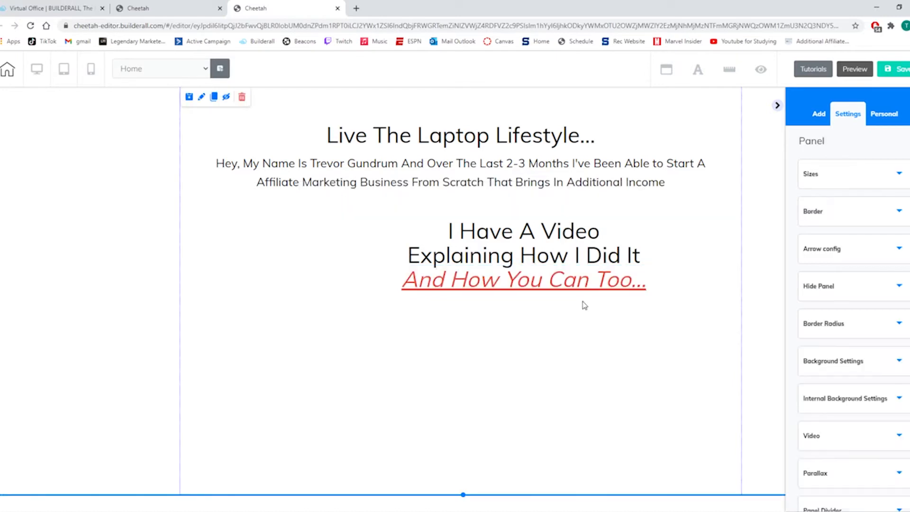
# Widen the video title's text box so it wraps onto two lines and center it directly below the subheading.
pyautogui.click(582, 283)
pyautogui.moveTo(647, 296); pyautogui.dragTo(883, 269)
pyautogui.moveTo(671, 248); pyautogui.dragTo(502, 236)
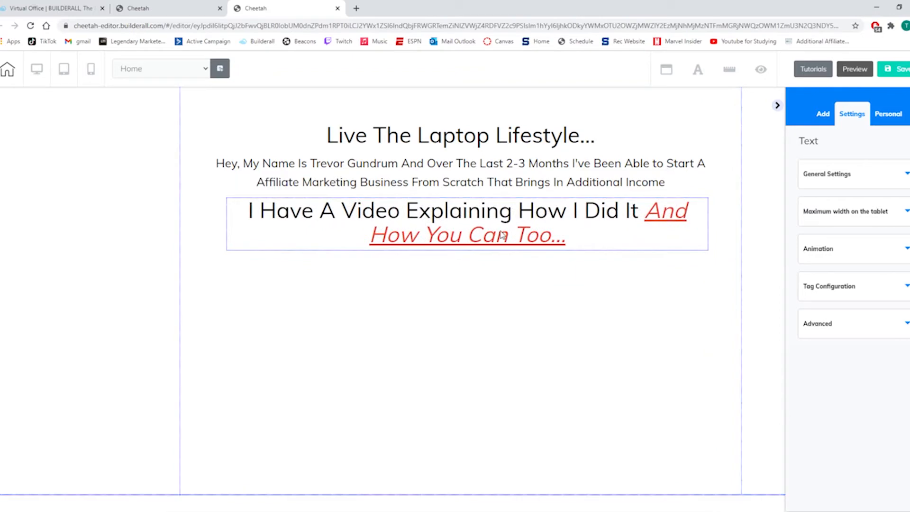
pyautogui.click(573, 229)
pyautogui.click(286, 188)
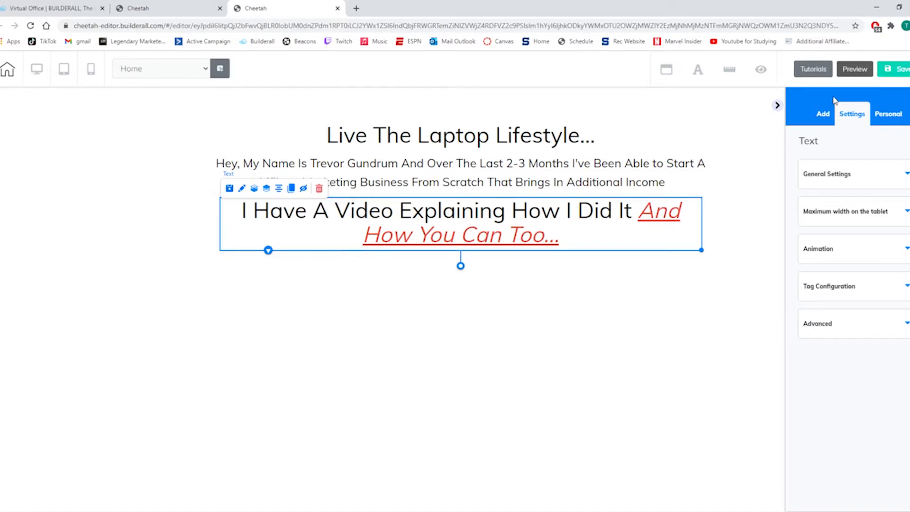
# Add a "Register Now" button element below the video title and widen it to roughly the title's width.
pyautogui.click(824, 114)
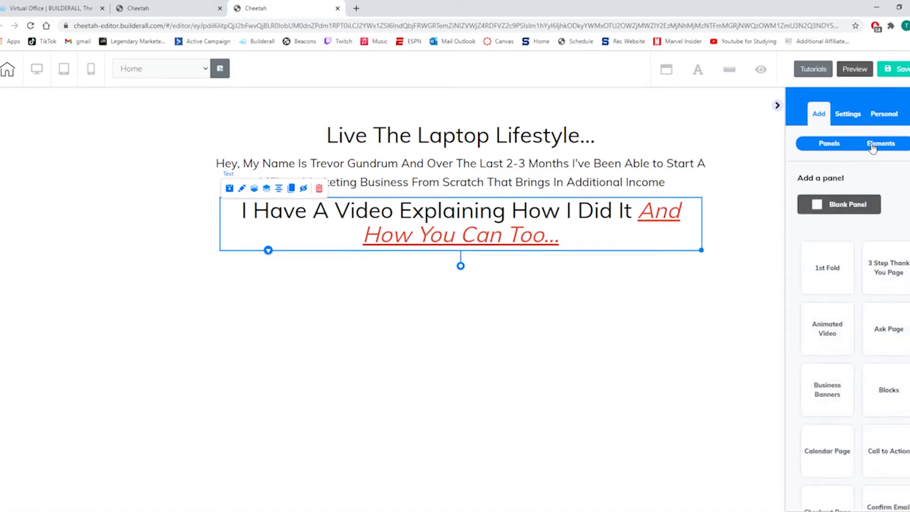
pyautogui.click(873, 146)
pyautogui.click(805, 179)
pyautogui.scroll(-3, 839, 304)
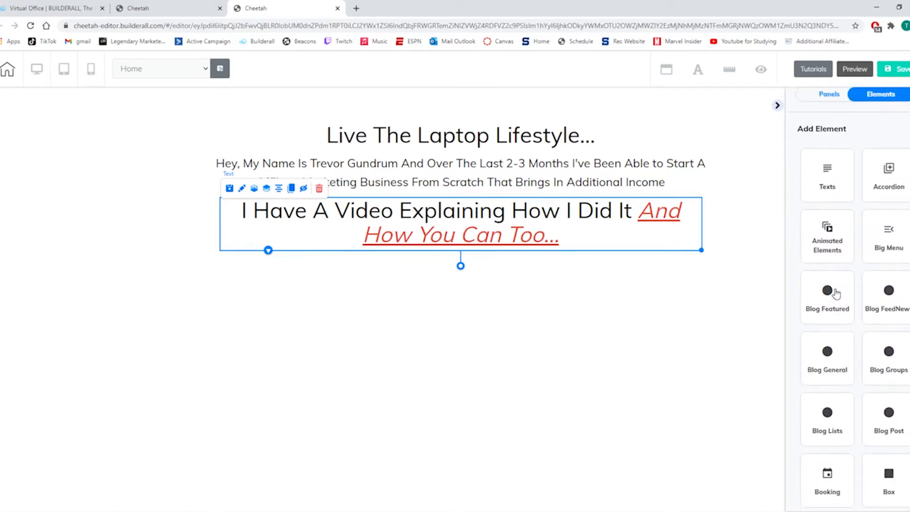
pyautogui.scroll(-1, 829, 330)
pyautogui.scroll(4, 828, 332)
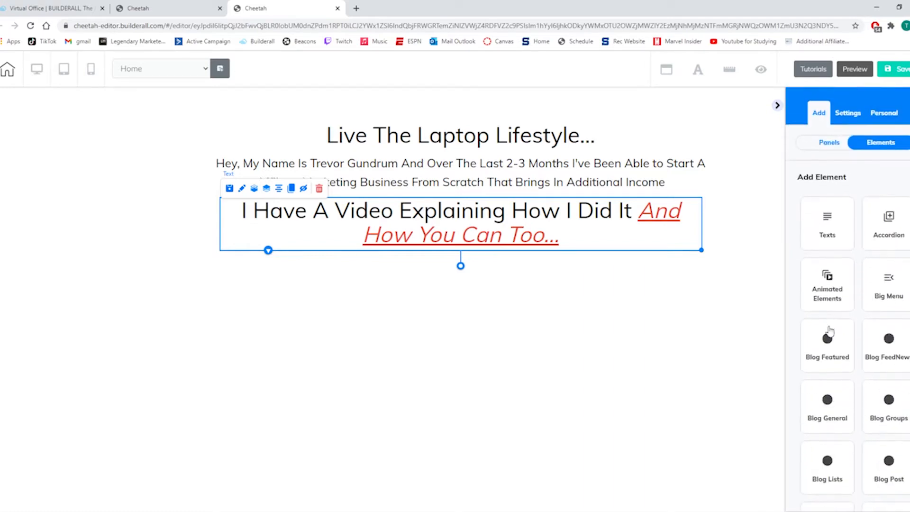
pyautogui.scroll(-3, 828, 339)
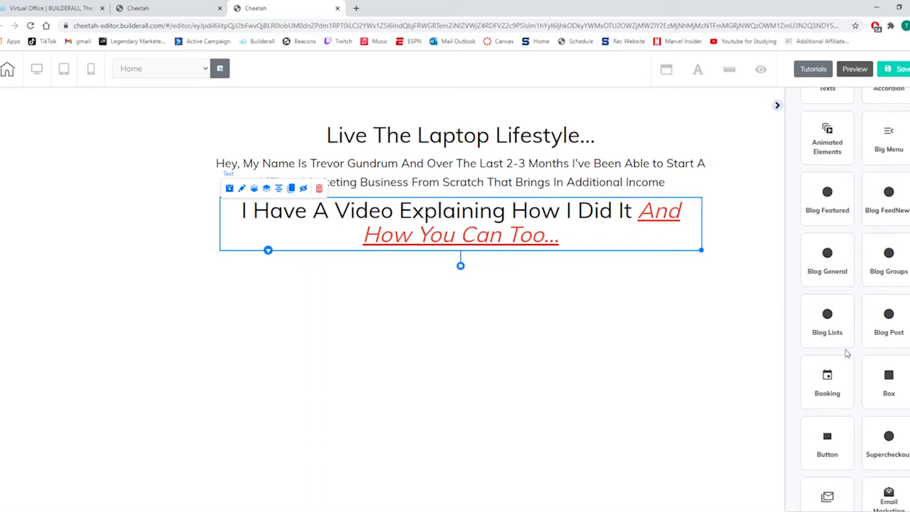
pyautogui.click(833, 429)
pyautogui.moveTo(860, 262); pyautogui.dragTo(798, 295)
pyautogui.moveTo(689, 282); pyautogui.dragTo(711, 309)
pyautogui.moveTo(657, 305); pyautogui.dragTo(588, 288)
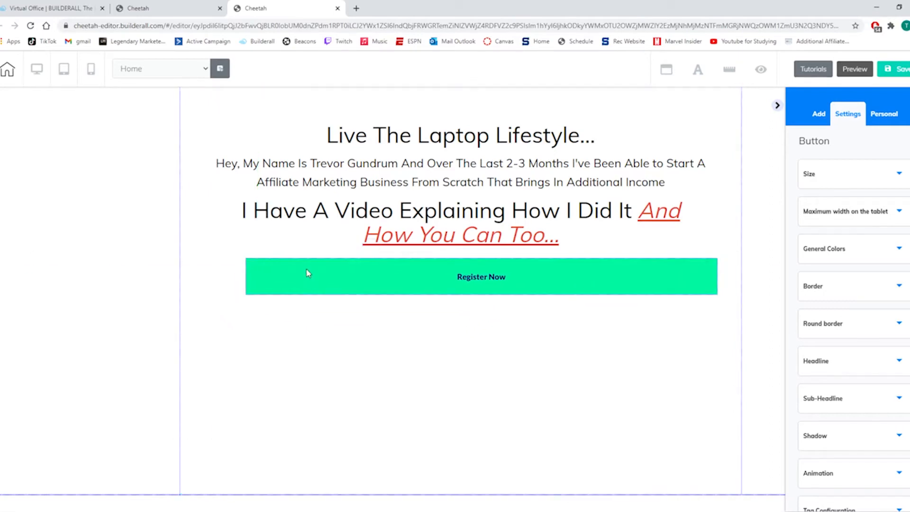
# Set the button's solid background color to bright green 26ED0F and save that color as a swatch.
pyautogui.click(294, 275)
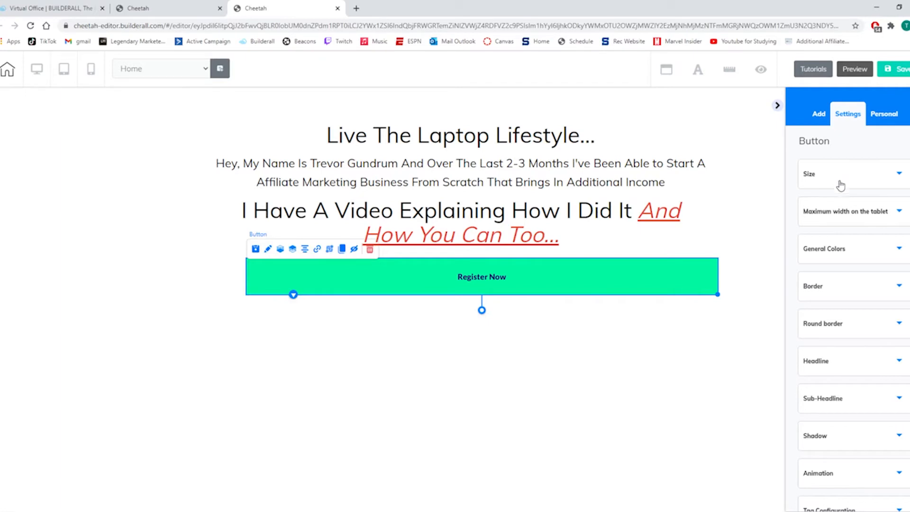
pyautogui.click(844, 254)
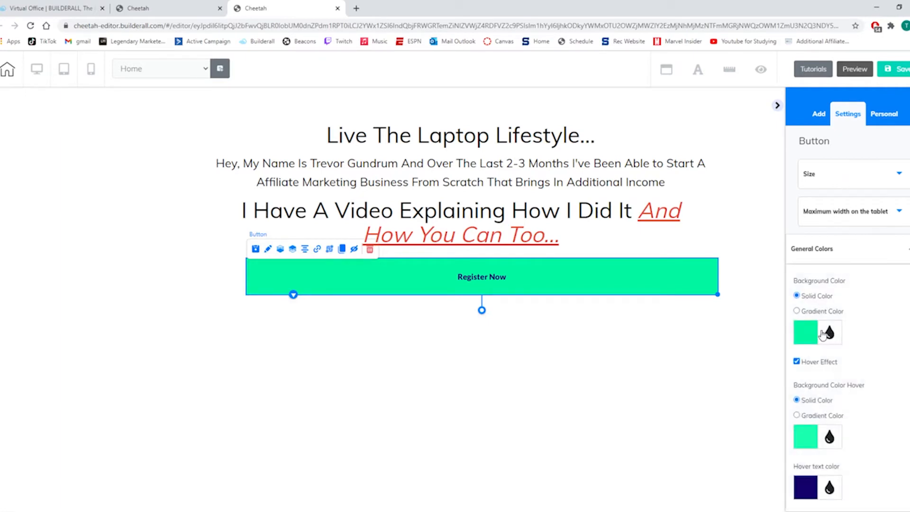
pyautogui.click(804, 332)
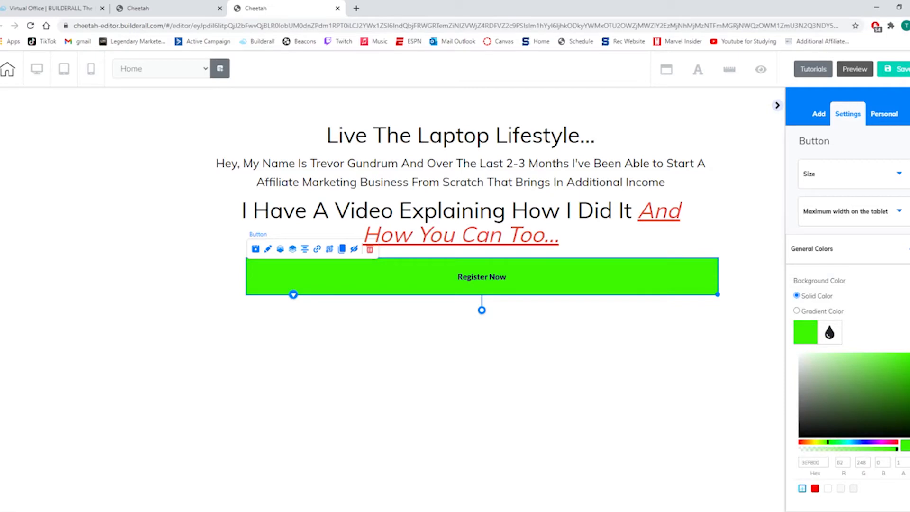
pyautogui.moveTo(833, 447); pyautogui.dragTo(831, 446)
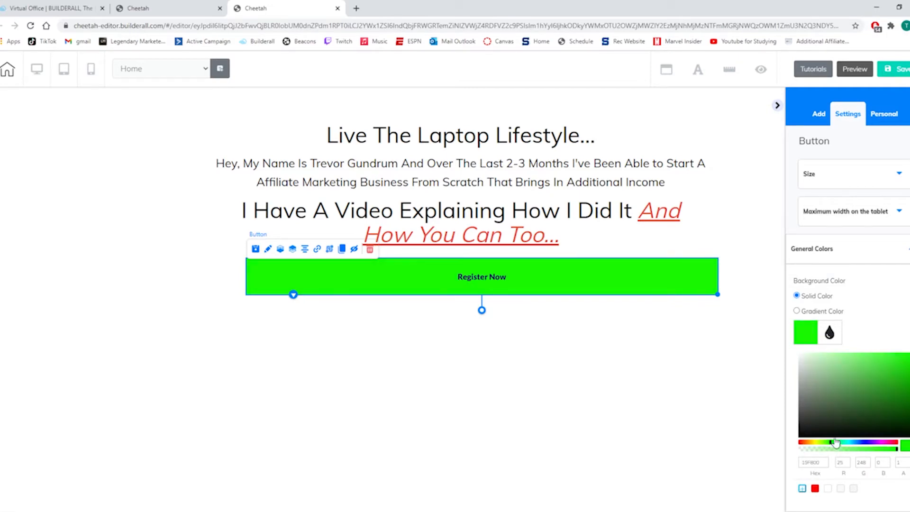
pyautogui.click(901, 369)
pyautogui.scroll(-2, 856, 332)
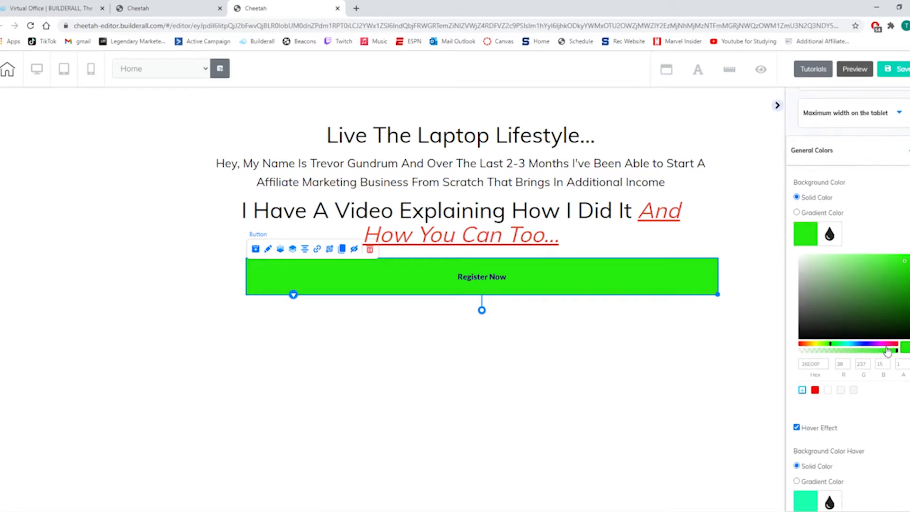
pyautogui.click(802, 391)
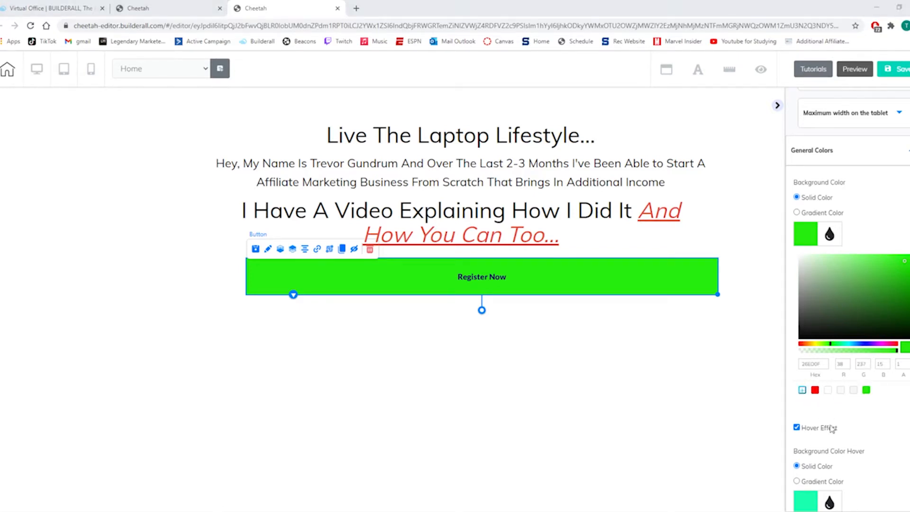
# Set the button's hover background color and hover text color to the saved green swatch.
pyautogui.scroll(-2, 813, 369)
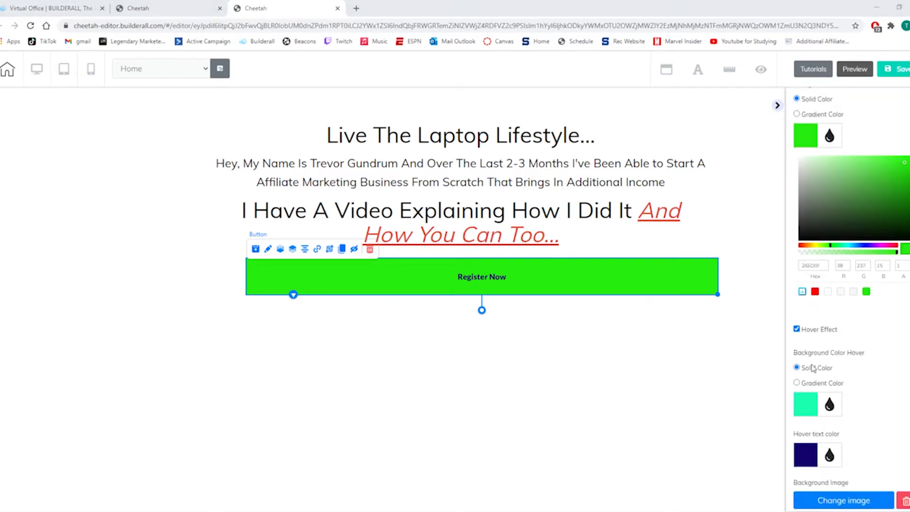
pyautogui.click(810, 407)
pyautogui.click(867, 314)
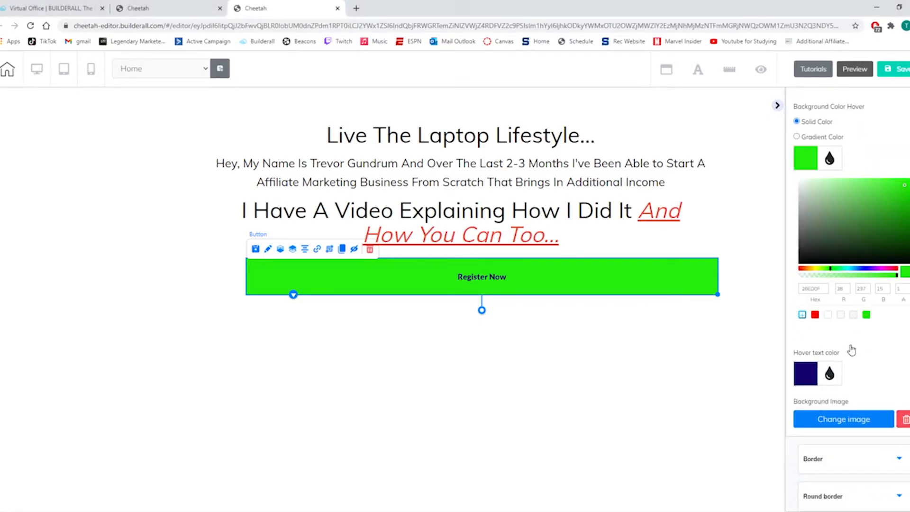
pyautogui.click(806, 375)
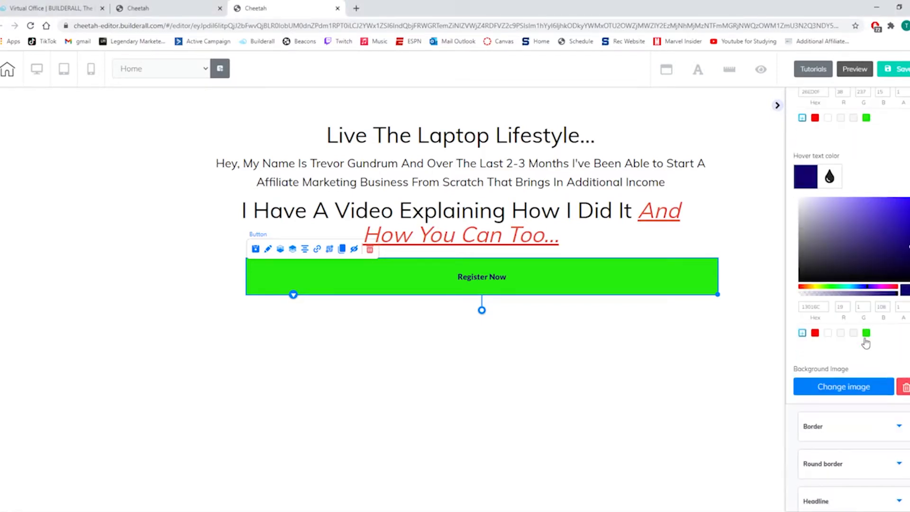
pyautogui.click(866, 333)
# Give the button a solid-line border of size 3 in the slightly darker green 2CC71A.
pyautogui.scroll(-1, 881, 342)
pyautogui.scroll(-3, 881, 343)
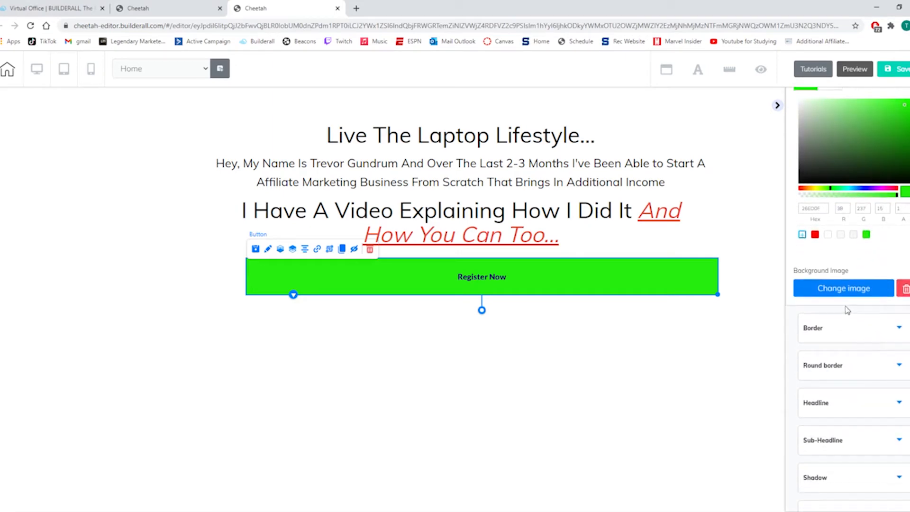
pyautogui.click(854, 330)
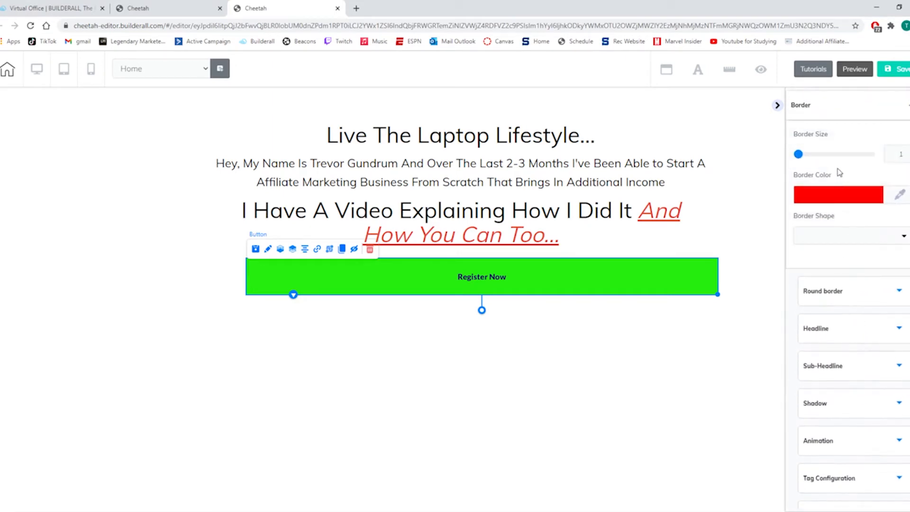
pyautogui.scroll(2, 885, 213)
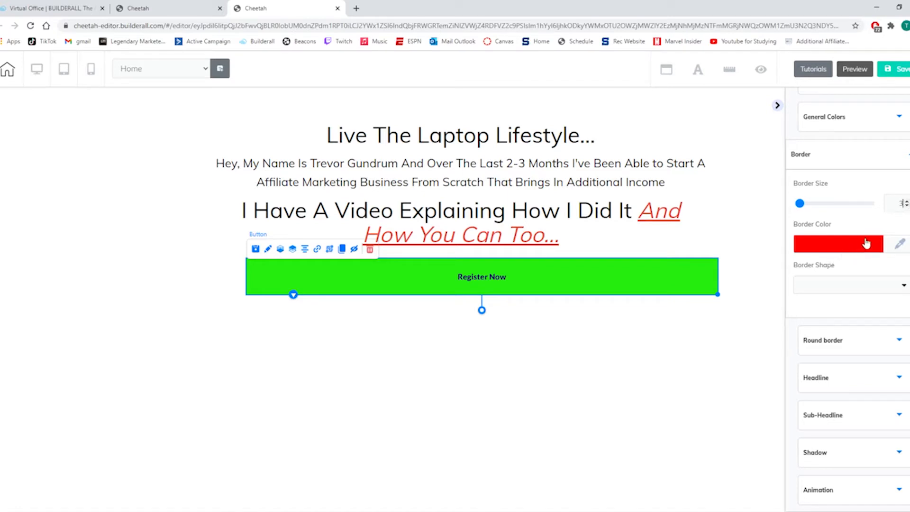
pyautogui.click(851, 291)
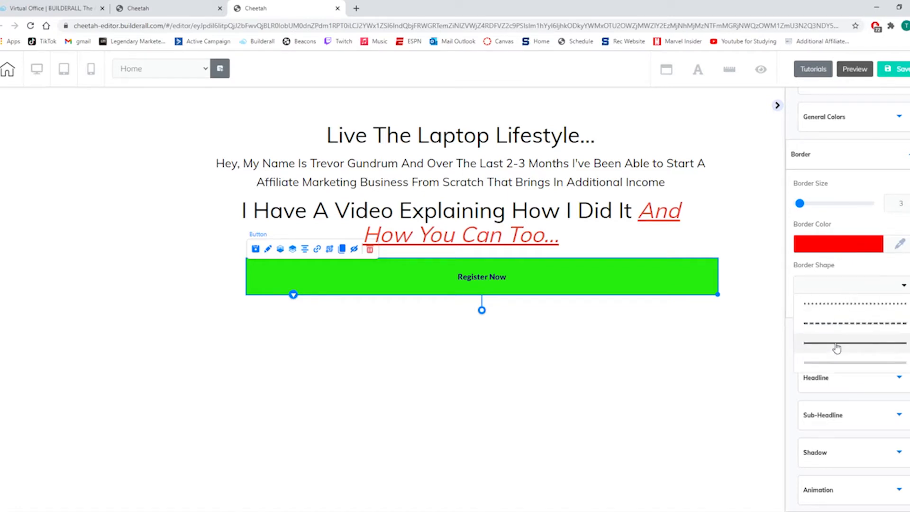
pyautogui.click(824, 348)
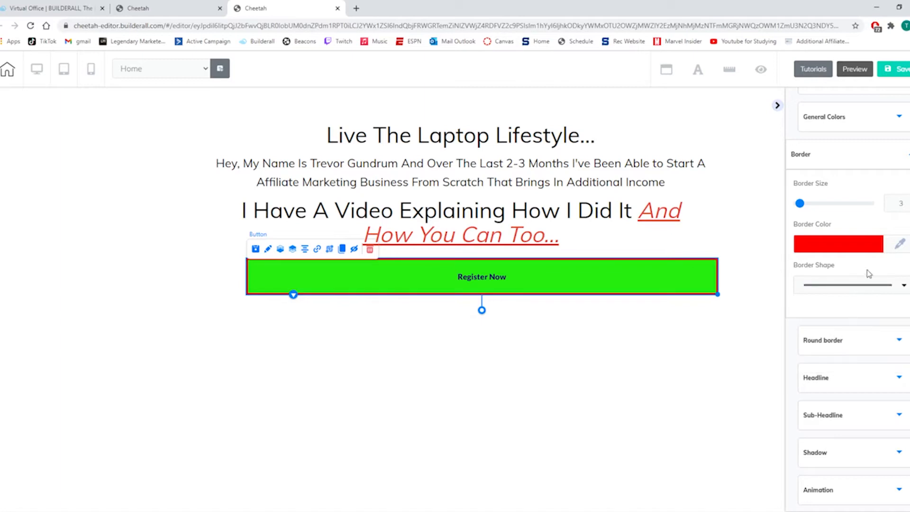
pyautogui.click(899, 247)
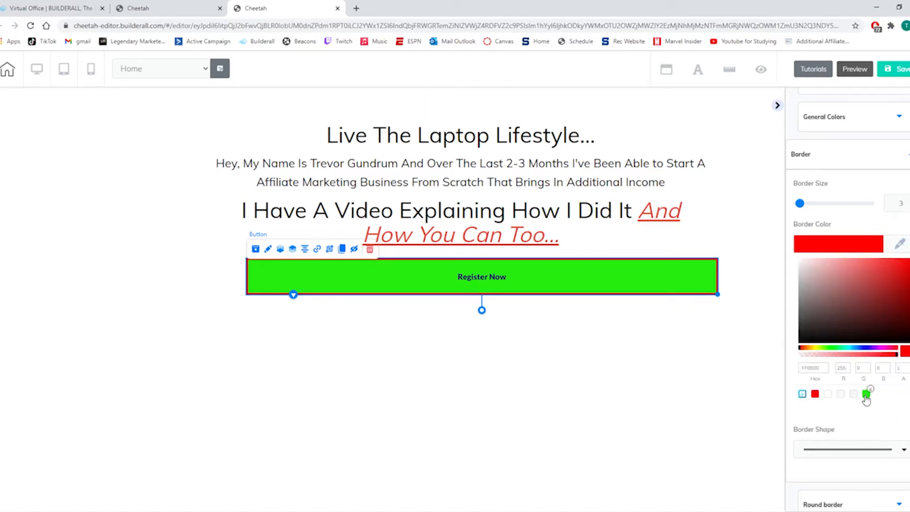
pyautogui.click(867, 398)
pyautogui.moveTo(903, 274); pyautogui.dragTo(898, 282)
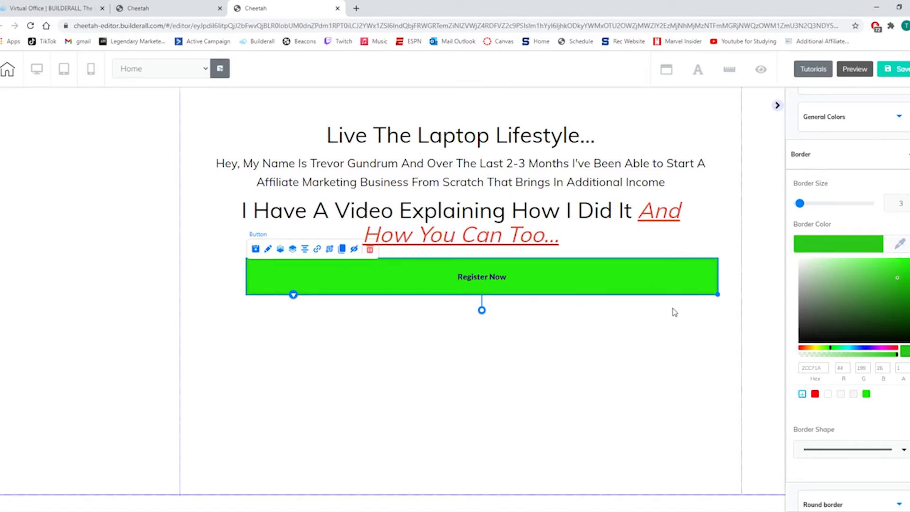
# Replace the button's headline text with "START NOW".
pyautogui.scroll(-3, 868, 392)
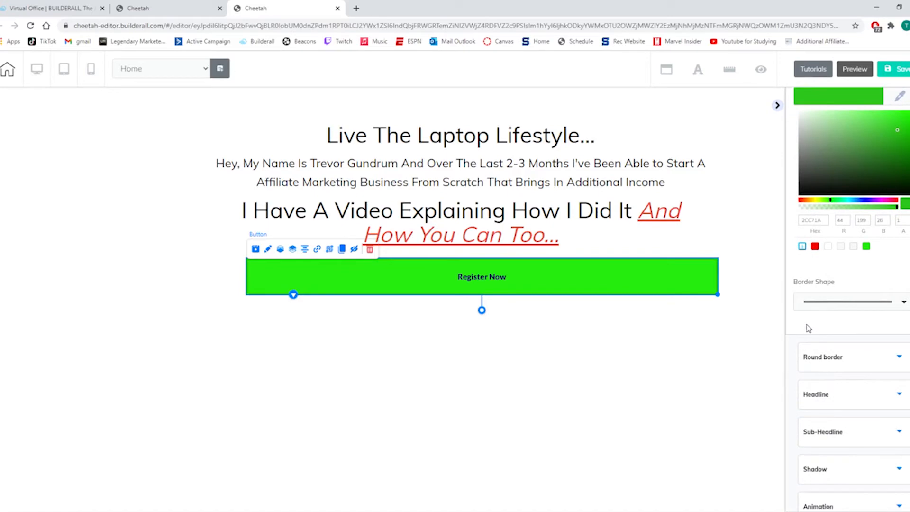
pyautogui.click(873, 397)
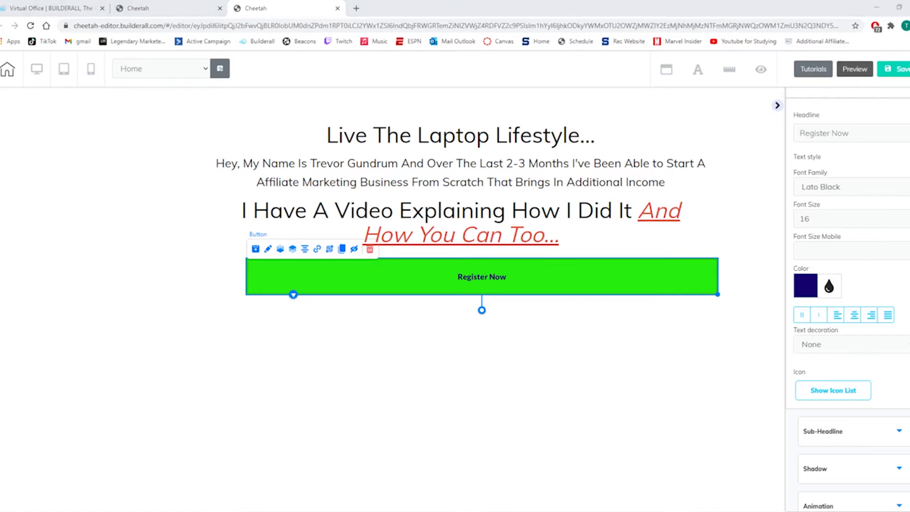
pyautogui.click(857, 132)
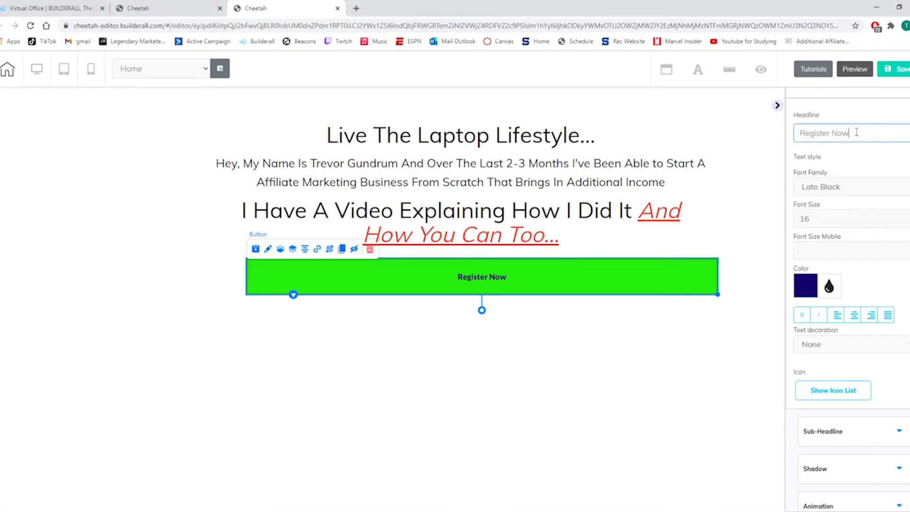
pyautogui.press('BackSpace')
pyautogui.press('BackSpace')
pyautogui.press('BackSpace')
pyautogui.press('BackSpace')
pyautogui.press('BackSpace')
pyautogui.press('BackSpace')
pyautogui.press('BackSpace')
pyautogui.press('BackSpace')
pyautogui.press('BackSpace')
pyautogui.press('BackSpace')
pyautogui.press('BackSpace')
pyautogui.write('START NOW')
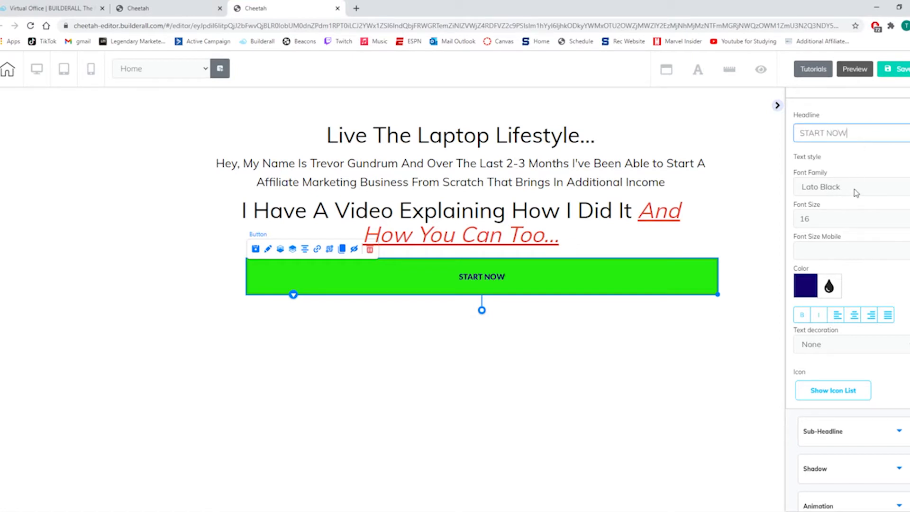
# Increase the button headline's font size to 32.
pyautogui.click(835, 219)
pyautogui.doubleClick(909, 217)
pyautogui.tripleClick(909, 217)
pyautogui.doubleClick(909, 217)
pyautogui.tripleClick(909, 216)
pyautogui.doubleClick(909, 217)
pyautogui.click(909, 217)
pyautogui.doubleClick(909, 216)
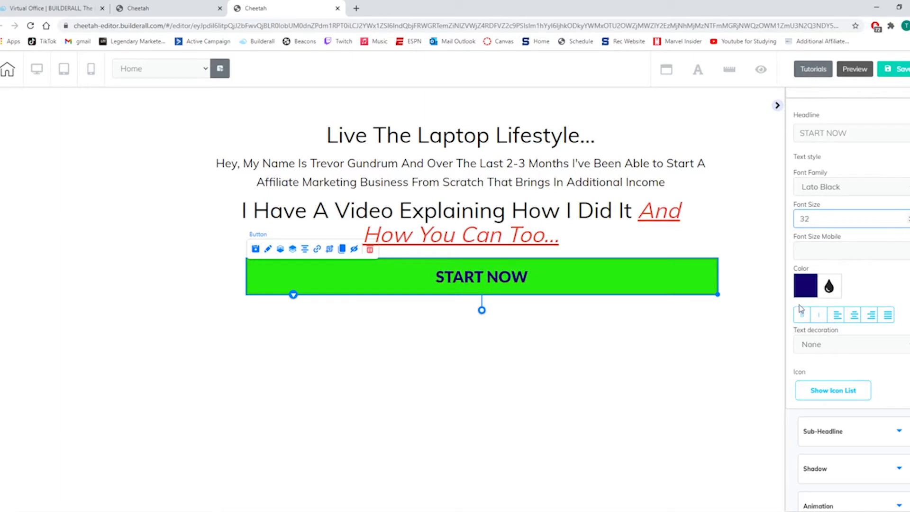
# Set the button headline's text color to white FFFFFF.
pyautogui.click(826, 292)
pyautogui.moveTo(832, 321); pyautogui.dragTo(779, 300)
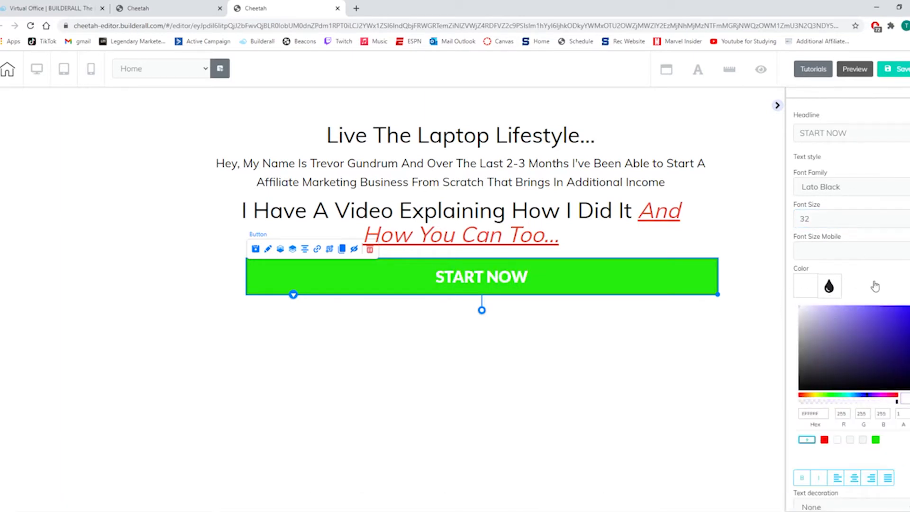
pyautogui.scroll(-4, 883, 289)
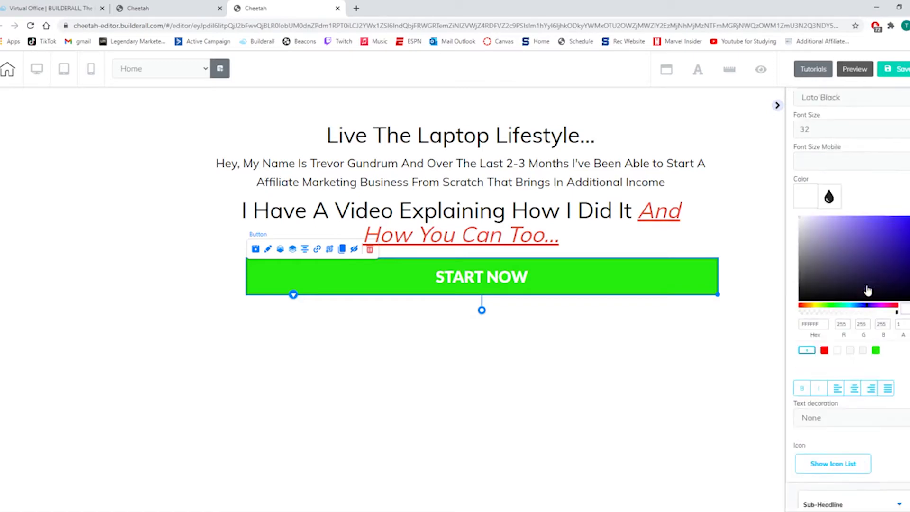
pyautogui.scroll(-2, 849, 332)
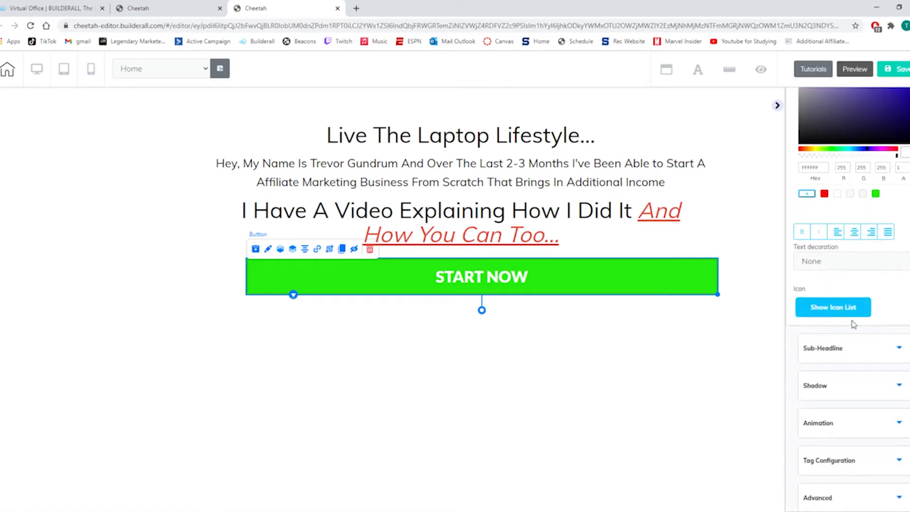
pyautogui.click(547, 335)
pyautogui.click(542, 286)
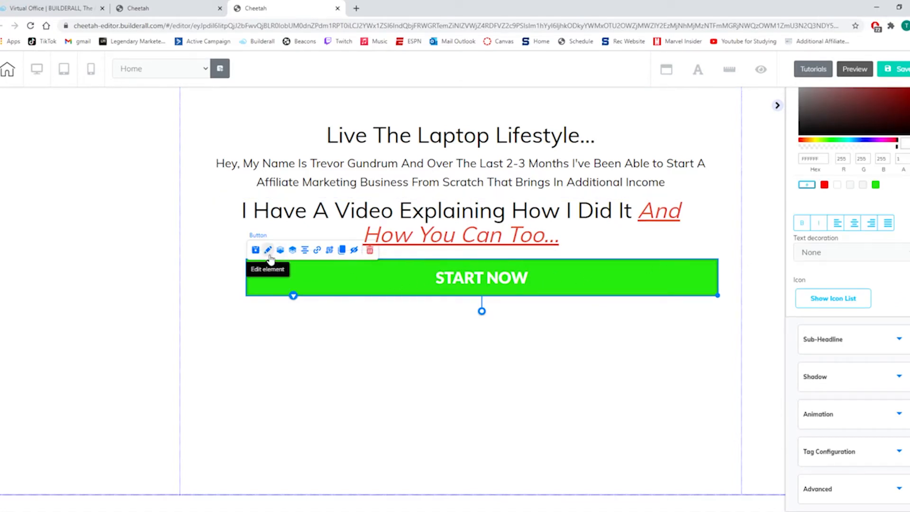
pyautogui.scroll(5, 835, 237)
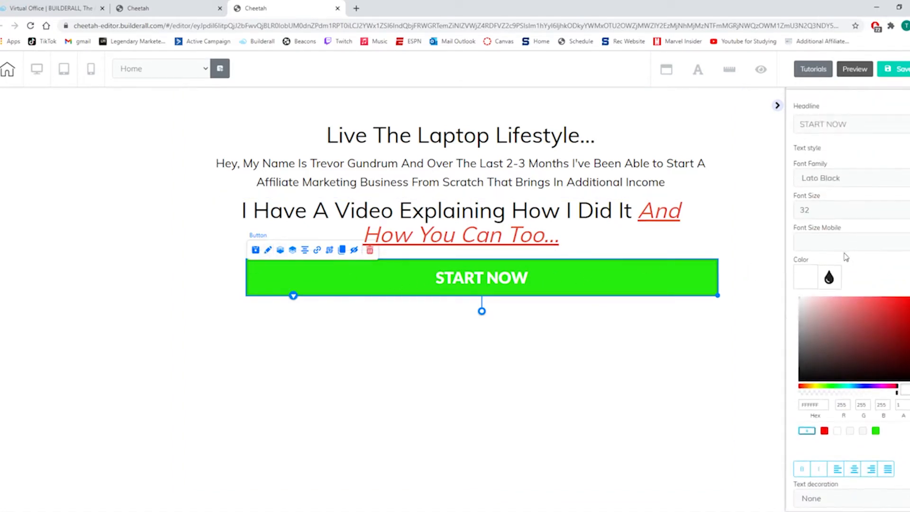
# Increase the button headline's font size to 40 and change its text to "START NOW!".
pyautogui.click(909, 207)
pyautogui.click(909, 208)
pyautogui.click(909, 208)
pyautogui.click(909, 208)
pyautogui.click(909, 208)
pyautogui.click(909, 207)
pyautogui.click(909, 208)
pyautogui.click(859, 123)
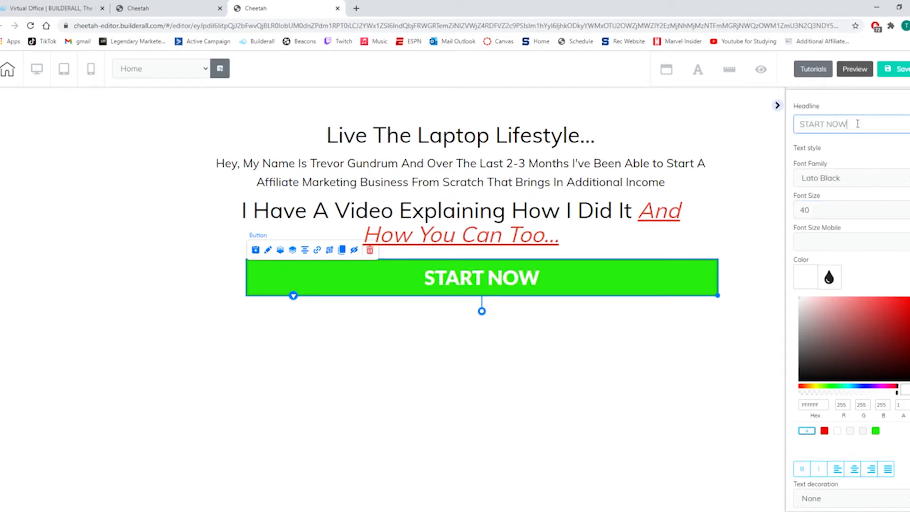
pyautogui.write('!')
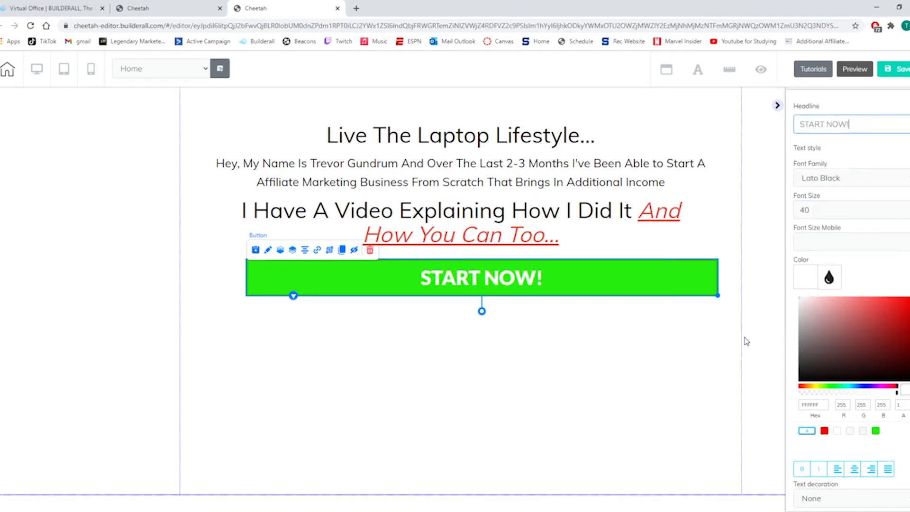
pyautogui.click(778, 334)
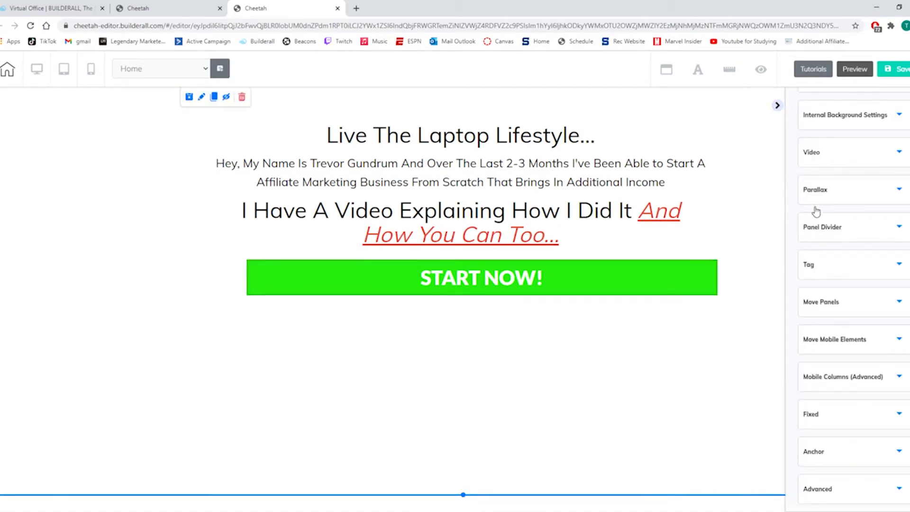
# Add a Title H4 text element below the button and a Title H5 text element beneath it.
pyautogui.scroll(6, 839, 171)
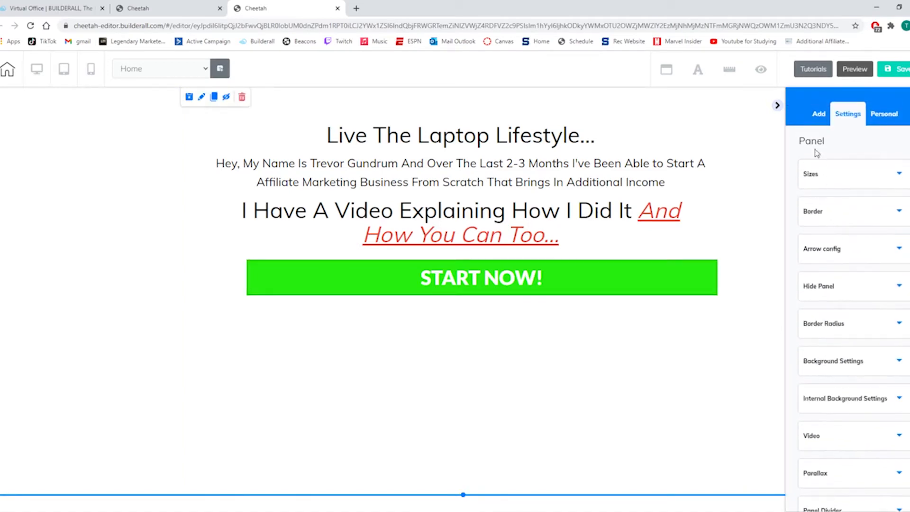
pyautogui.click(819, 114)
pyautogui.click(863, 143)
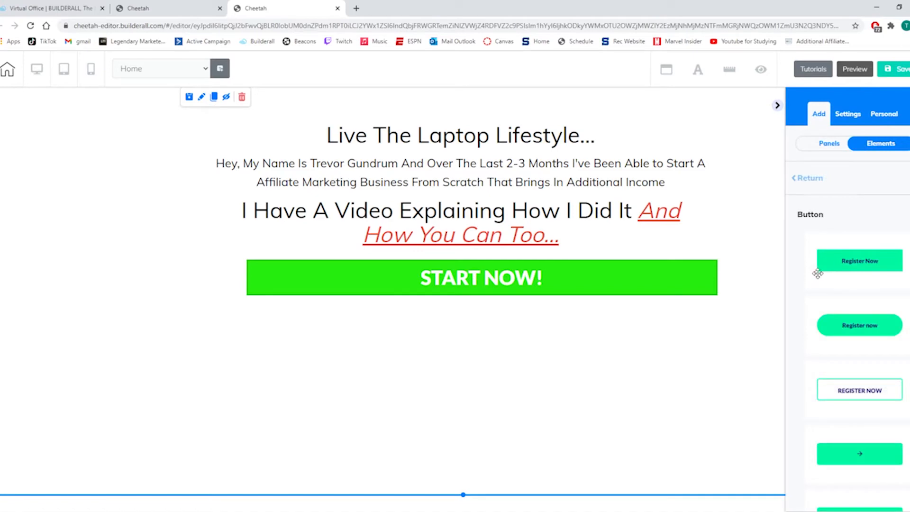
pyautogui.click(808, 177)
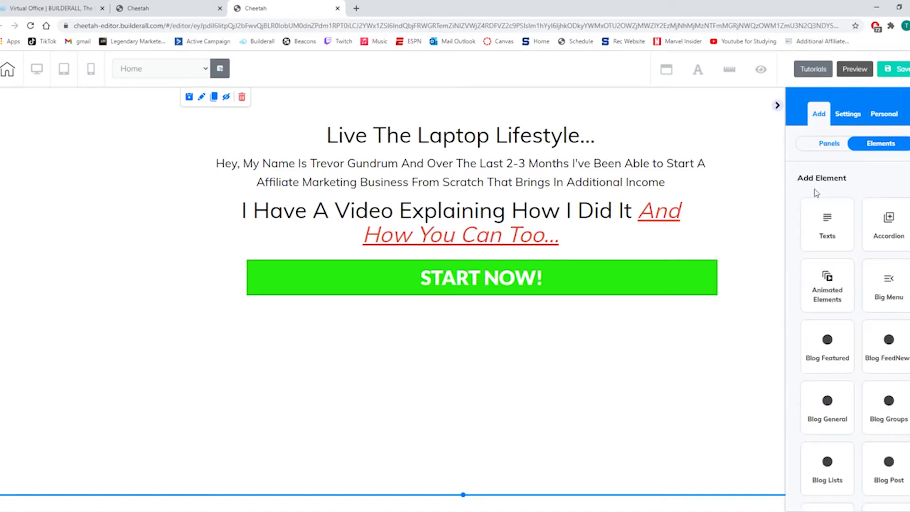
pyautogui.click(848, 228)
pyautogui.moveTo(866, 368); pyautogui.dragTo(493, 325)
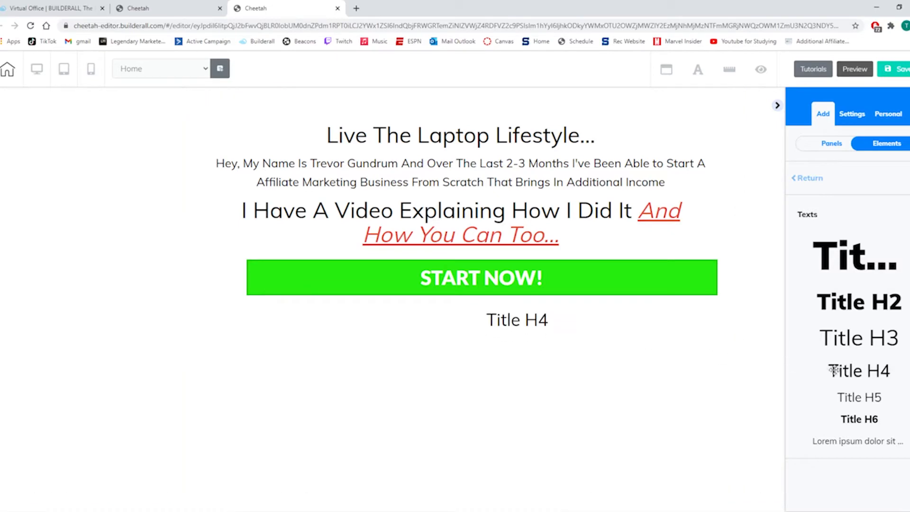
pyautogui.moveTo(856, 397); pyautogui.dragTo(547, 377)
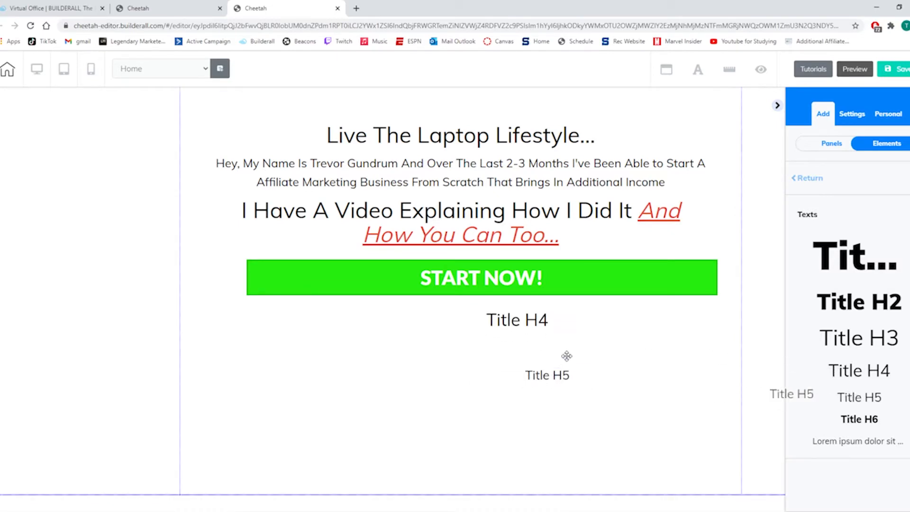
# Replace the Title H4 placeholder text below the button with "WHAT'S INSIDE:".
pyautogui.click(554, 320)
pyautogui.click(554, 321)
pyautogui.press('BackSpace')
pyautogui.press('BackSpace')
pyautogui.press('BackSpace')
pyautogui.press('BackSpace')
pyautogui.press('BackSpace')
pyautogui.press('BackSpace')
pyautogui.press('BackSpace')
pyautogui.press('BackSpace')
pyautogui.write('WHTAS')
pyautogui.press('BackSpace')
pyautogui.press('BackSpace')
pyautogui.press('BackSpace')
pyautogui.write('AT')
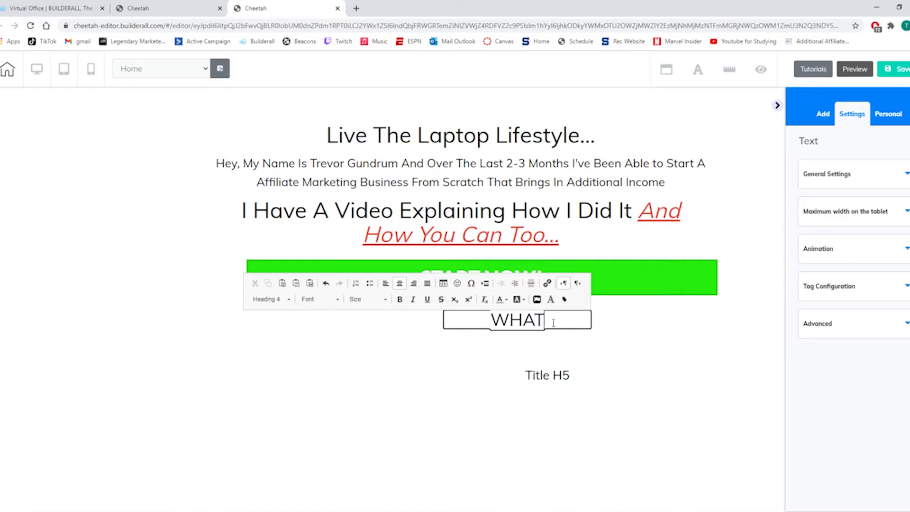
pyautogui.write('"')
pyautogui.write("'S INSIDE")
pyautogui.write(':')
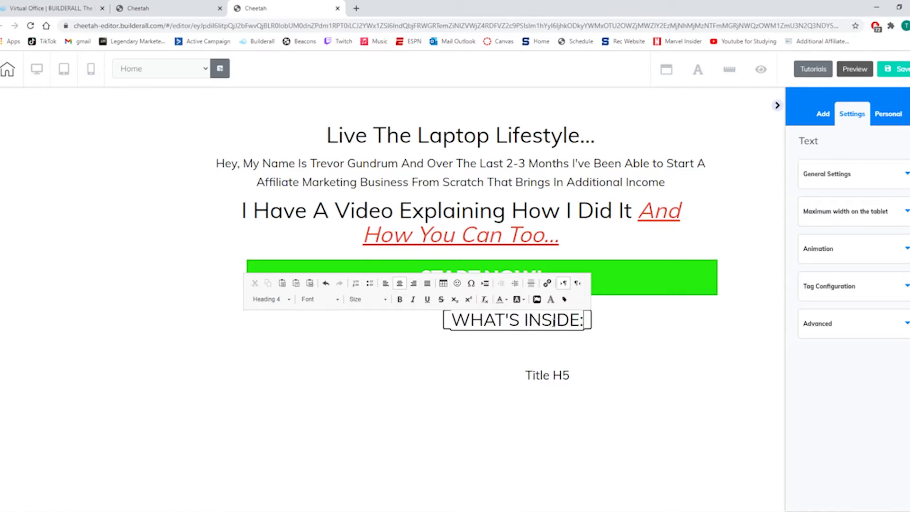
# Color the "WHAT'S INSIDE:" heading red and underline it.
pyautogui.moveTo(587, 326); pyautogui.dragTo(450, 320)
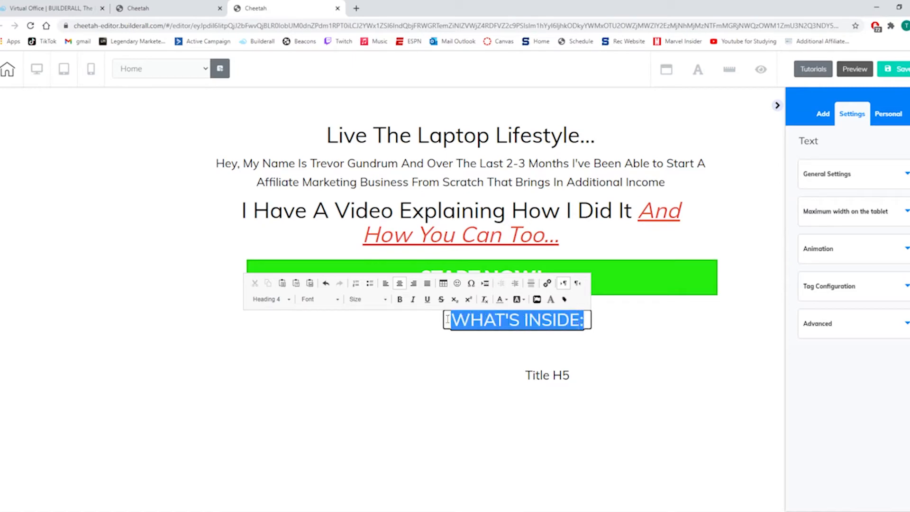
pyautogui.click(503, 300)
pyautogui.click(517, 363)
pyautogui.click(427, 299)
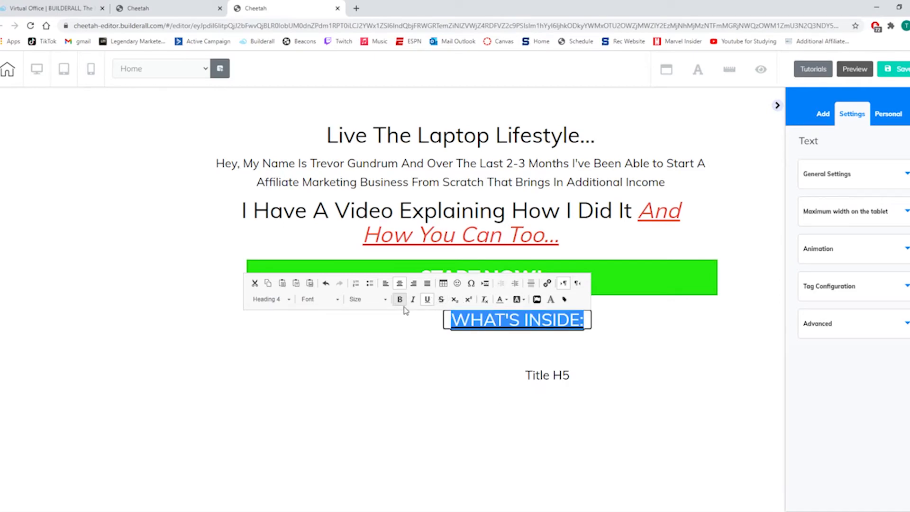
pyautogui.click(517, 352)
pyautogui.click(576, 329)
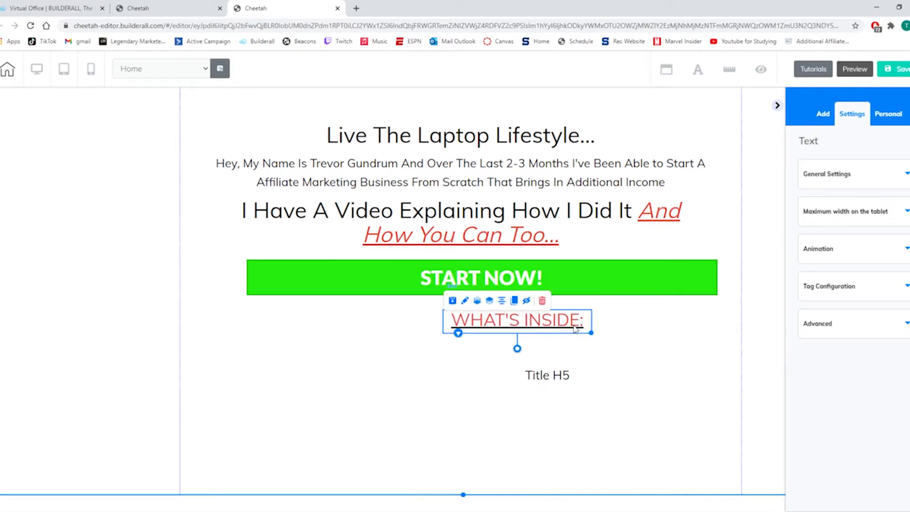
# Reapply the red text color to the whole "WHAT'S INSIDE:" heading so its underline is red too.
pyautogui.doubleClick(587, 325)
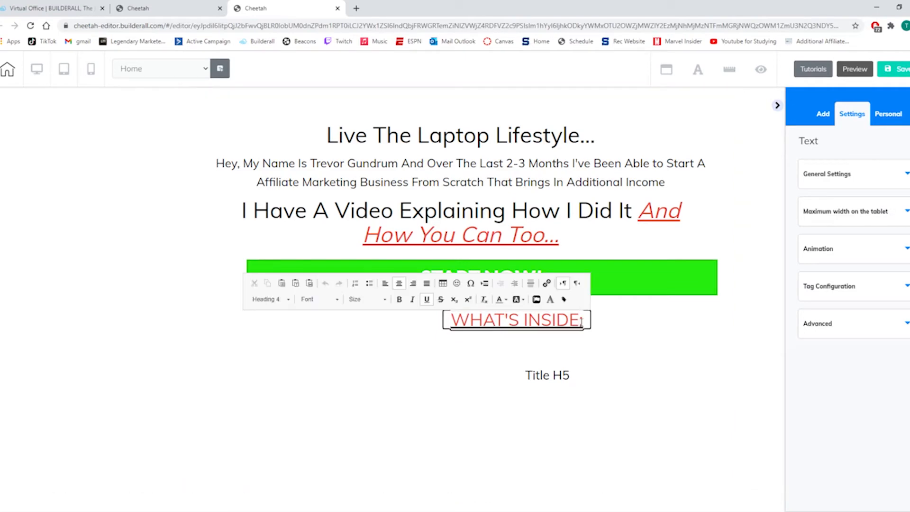
pyautogui.moveTo(582, 321); pyautogui.dragTo(449, 320)
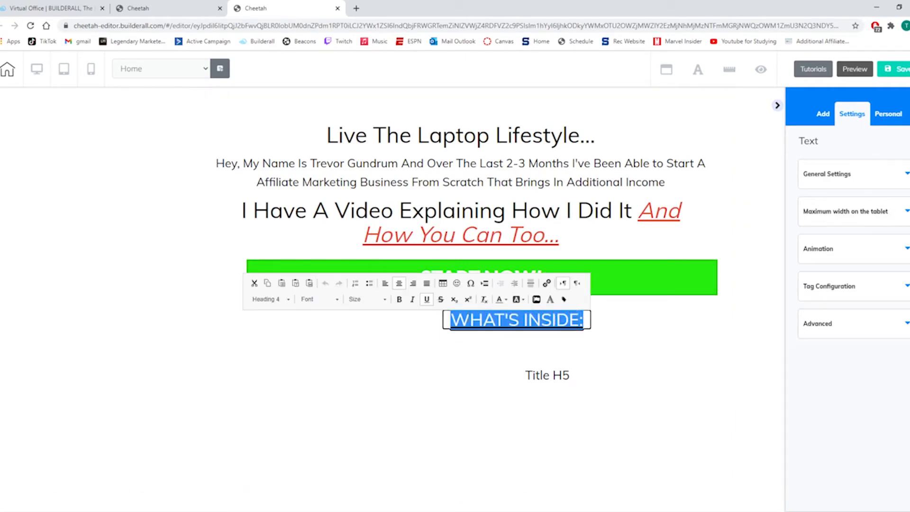
pyautogui.click(501, 299)
pyautogui.click(516, 361)
pyautogui.click(533, 334)
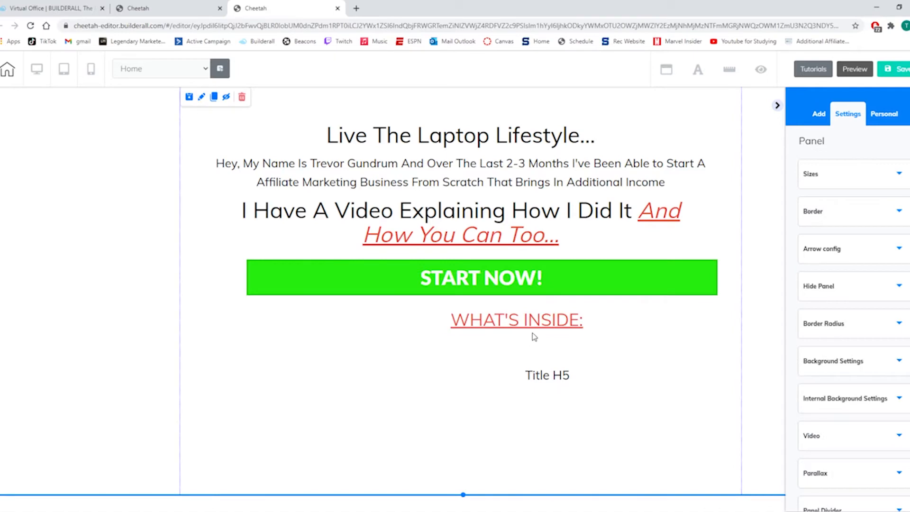
# Enlarge the "WHAT'S INSIDE:" heading's text box and set its font size to 36.
pyautogui.click(588, 332)
pyautogui.moveTo(591, 334); pyautogui.dragTo(432, 320)
pyautogui.doubleClick(606, 321)
pyautogui.click(407, 299)
pyautogui.scroll(-3, 408, 361)
pyautogui.scroll(-2, 402, 354)
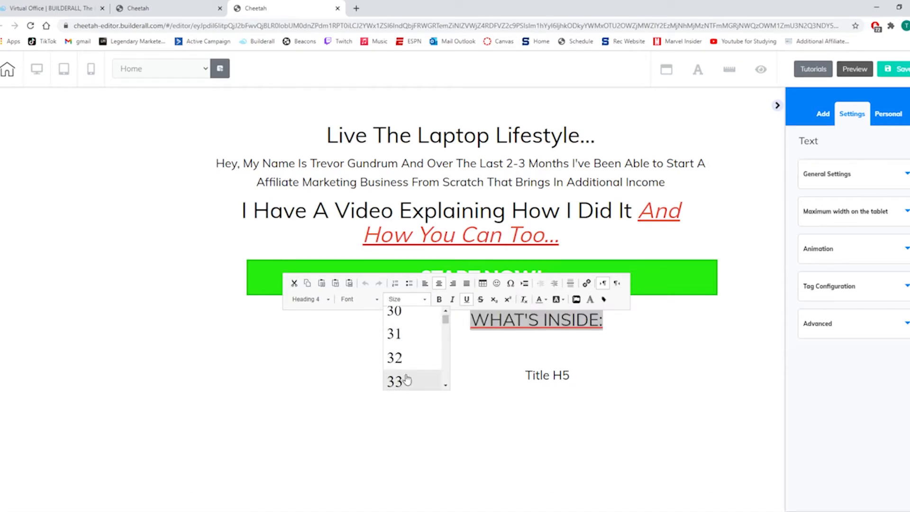
pyautogui.scroll(-2, 406, 375)
pyautogui.click(404, 357)
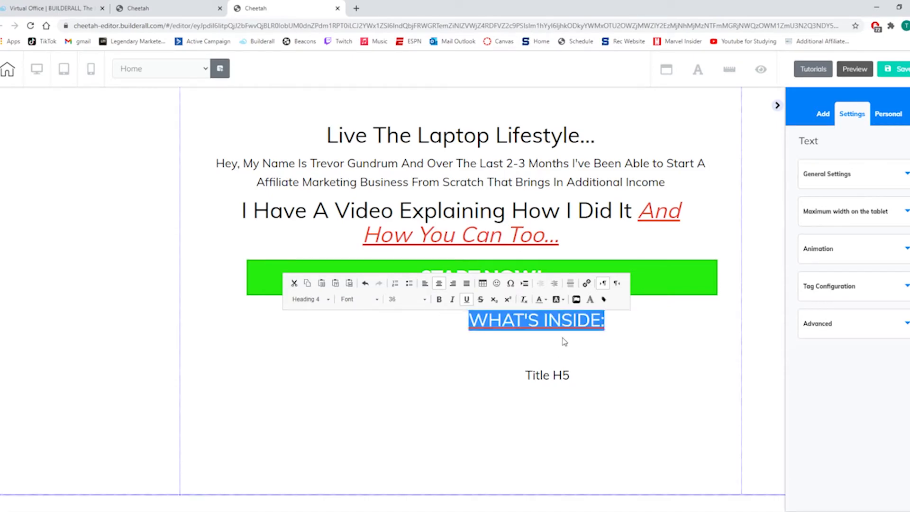
# Reposition the "WHAT'S INSIDE:" heading and the Title H5 element so both sit centered under the START NOW! button.
pyautogui.click(535, 342)
pyautogui.moveTo(549, 379); pyautogui.dragTo(467, 366)
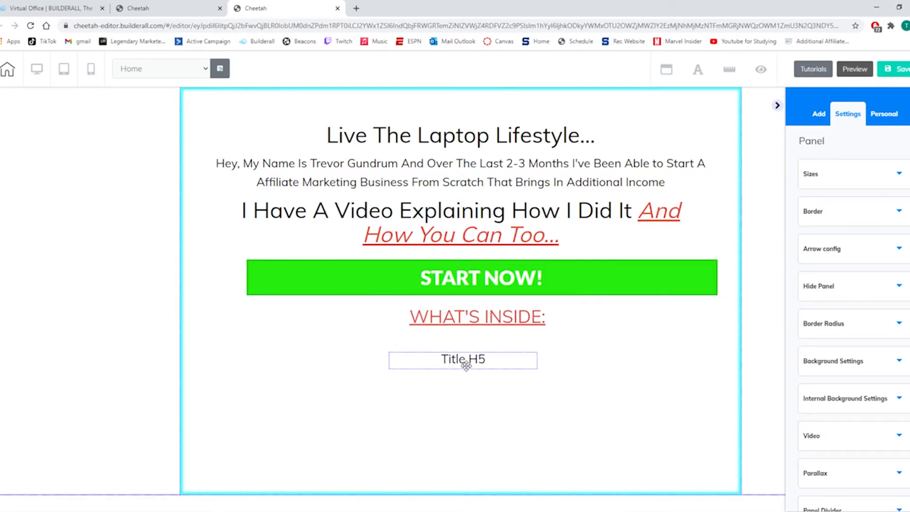
# Replace the Title H5 text with "My Exact Formula For How I Created A Complete And Passive Online Business In Just 1-2 Months Using Just My Spare Time...".
pyautogui.click(474, 369)
pyautogui.click(474, 369)
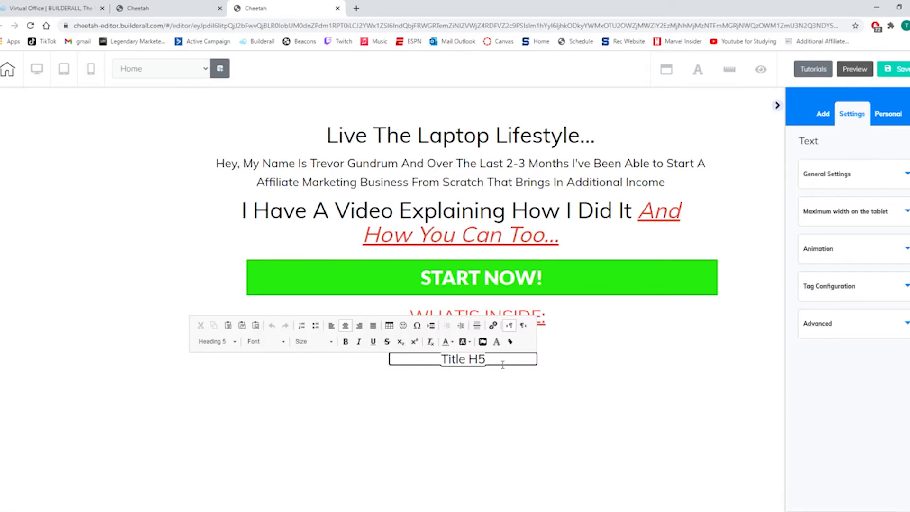
pyautogui.press('BackSpace')
pyautogui.press('BackSpace')
pyautogui.press('BackSpace')
pyautogui.press('BackSpace')
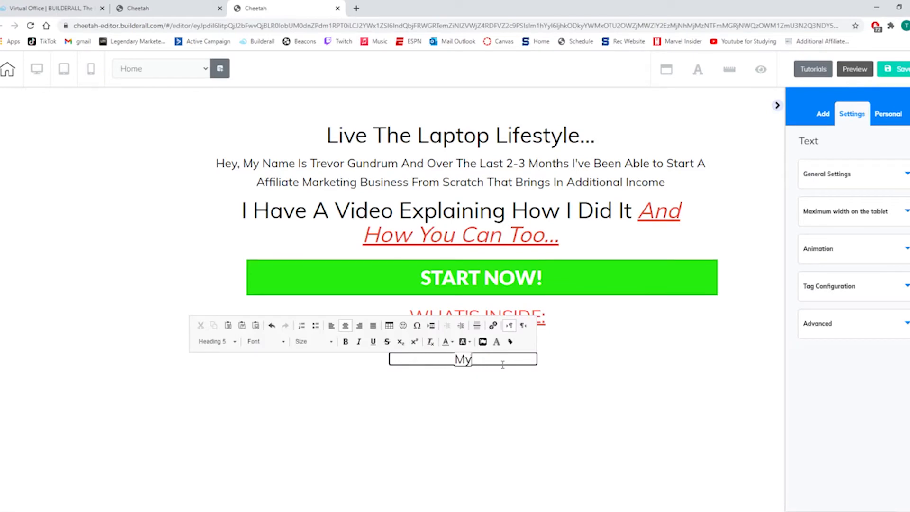
pyautogui.write('My Exact')
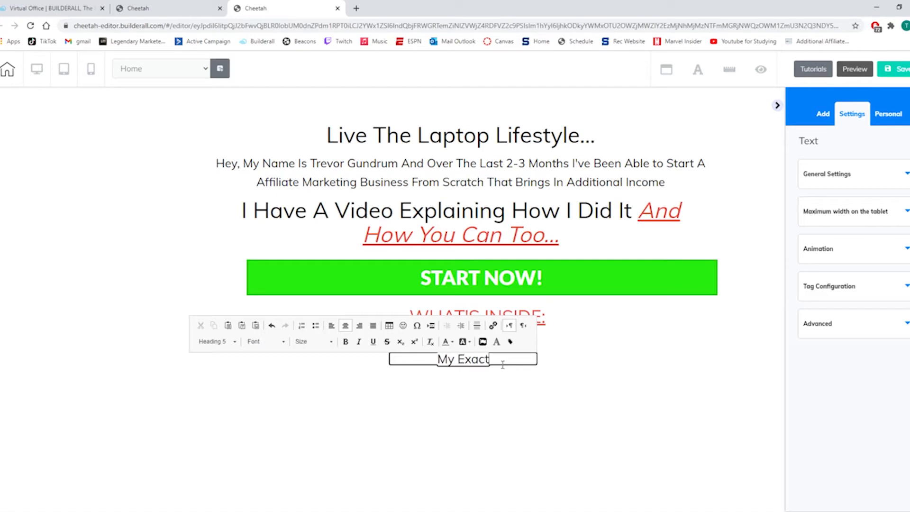
pyautogui.write(' Formula For Hopw')
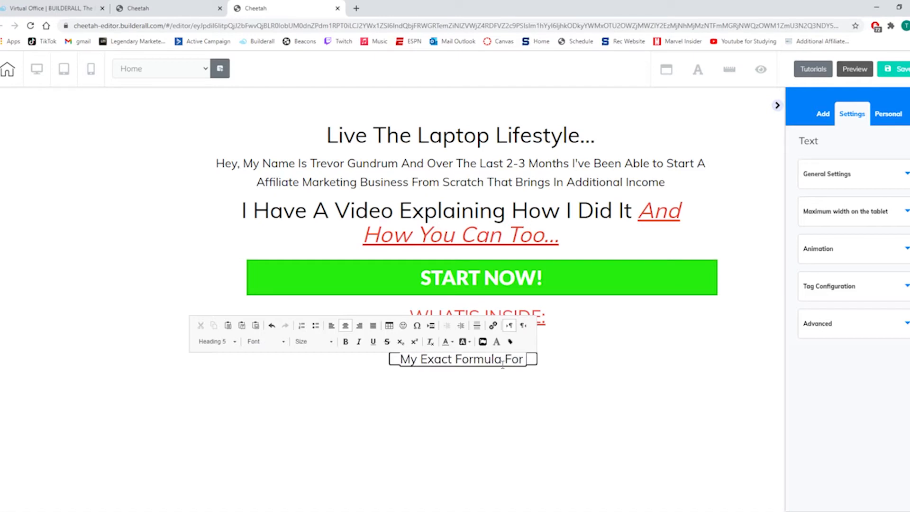
pyautogui.press('BackSpace')
pyautogui.press('BackSpace')
pyautogui.write('w I')
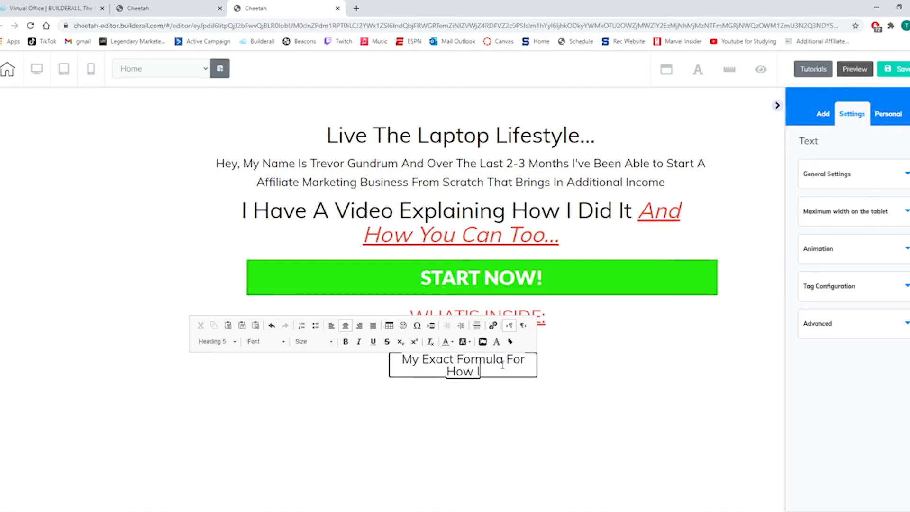
pyautogui.write(' Creates')
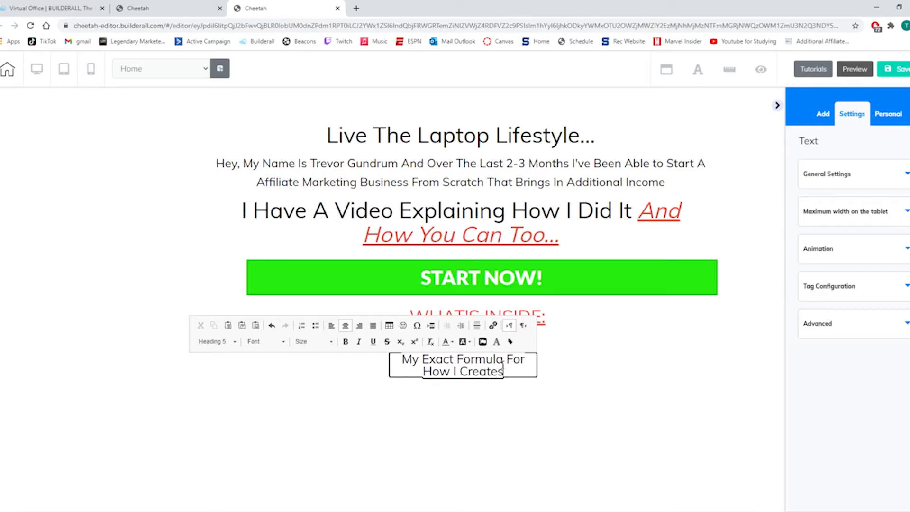
pyautogui.press('BackSpace')
pyautogui.write('d A Comple')
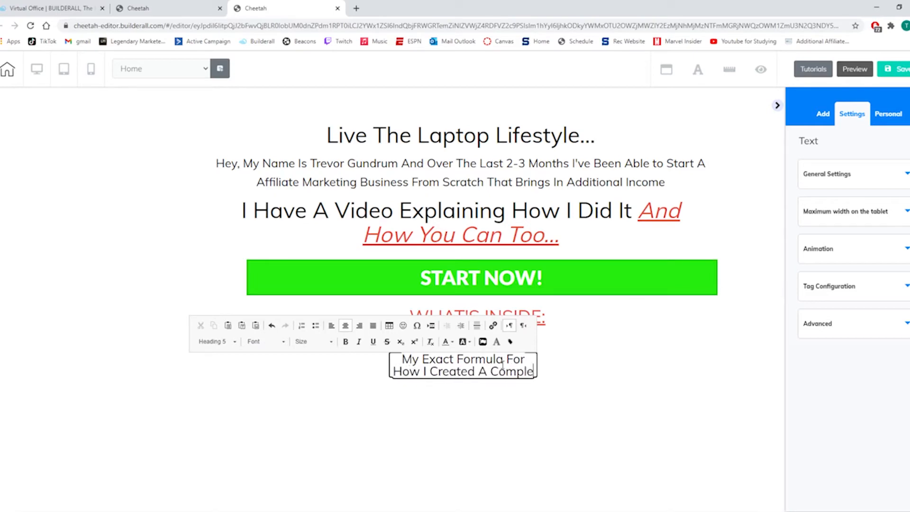
pyautogui.write('te And Pa')
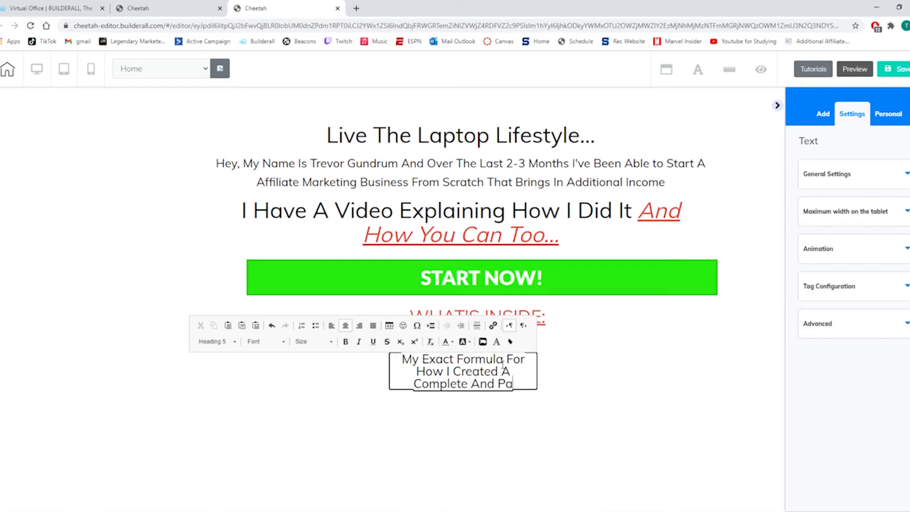
pyautogui.write('ssive Onl')
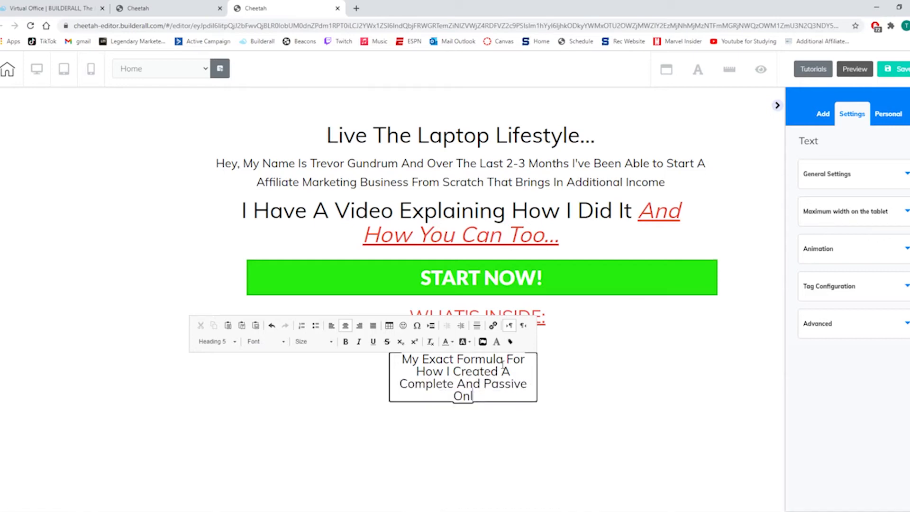
pyautogui.write('ine Business')
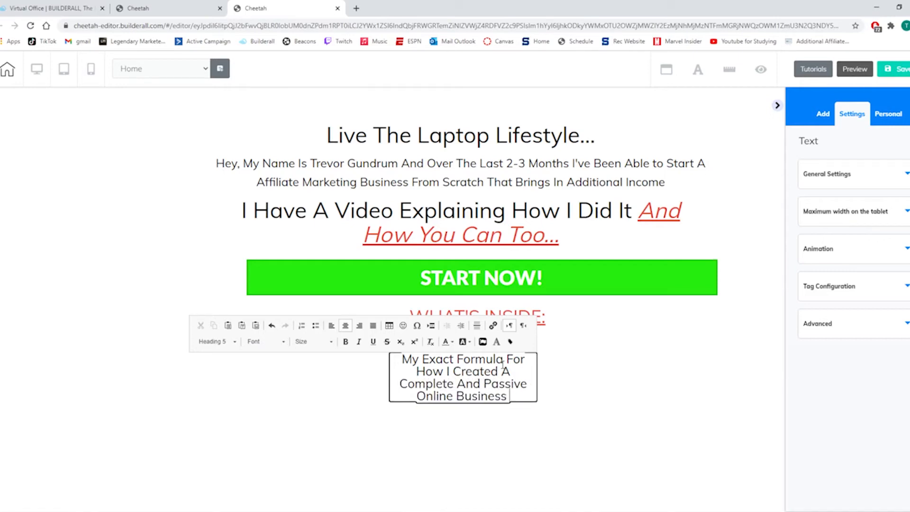
pyautogui.write(' In Just 1-2')
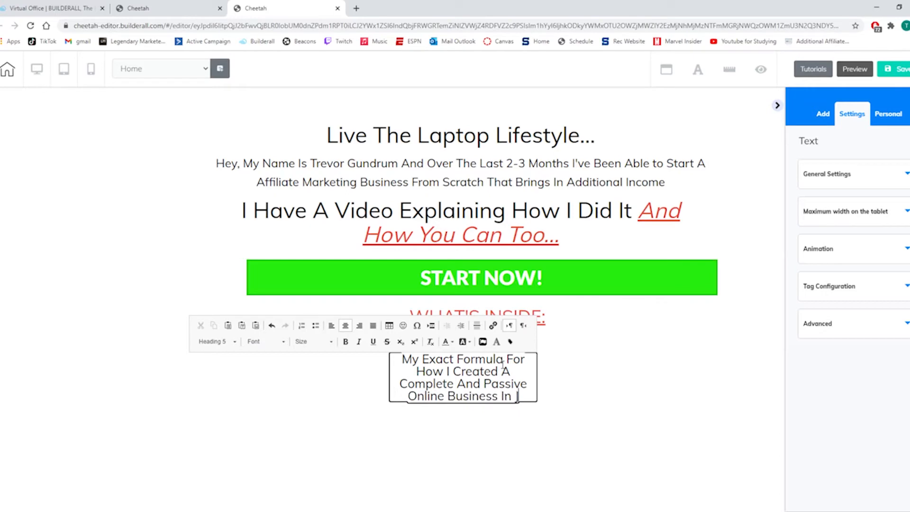
pyautogui.write(' Monts')
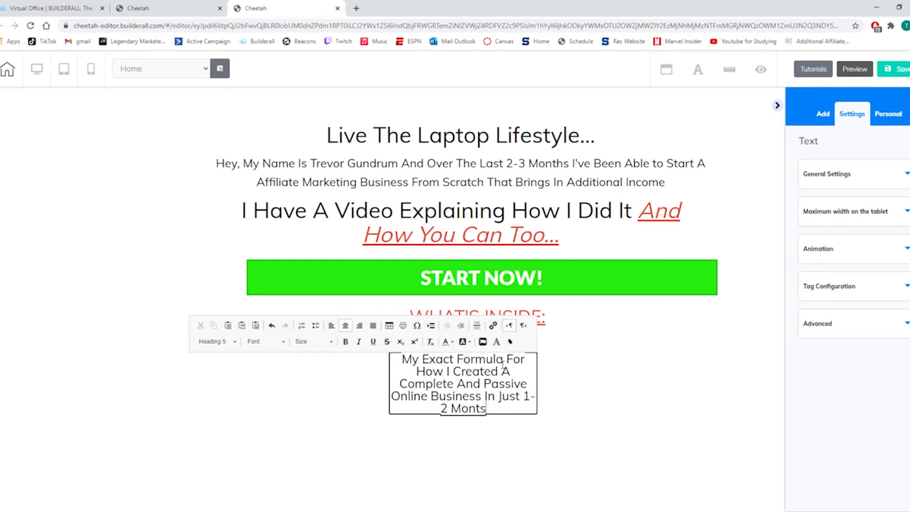
pyautogui.press('BackSpace')
pyautogui.write('hs Ul')
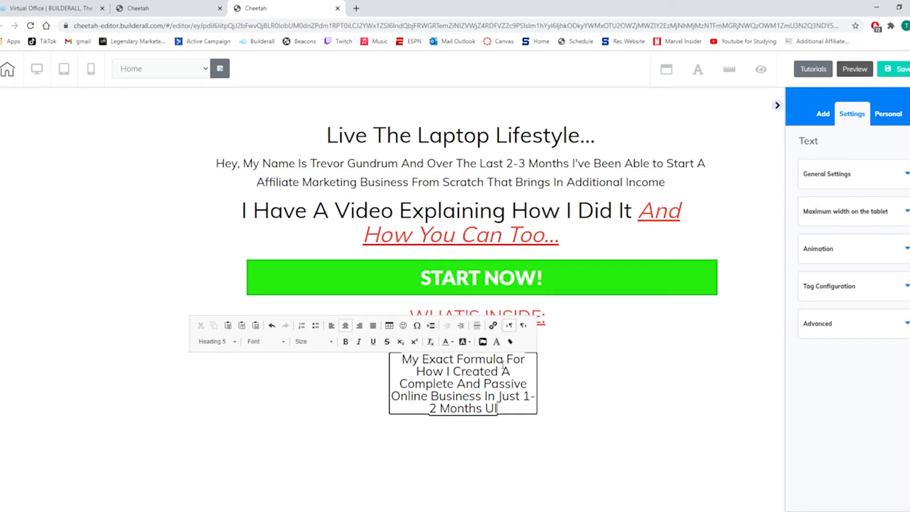
pyautogui.write('sing JUst')
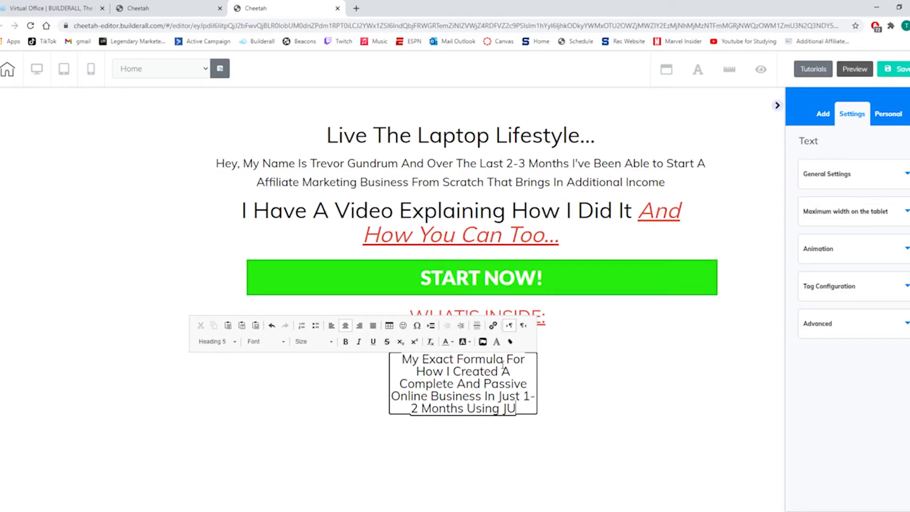
pyautogui.press('BackSpace')
pyautogui.press('BackSpace')
pyautogui.press('BackSpace')
pyautogui.press('BackSpace')
pyautogui.write('Ju')
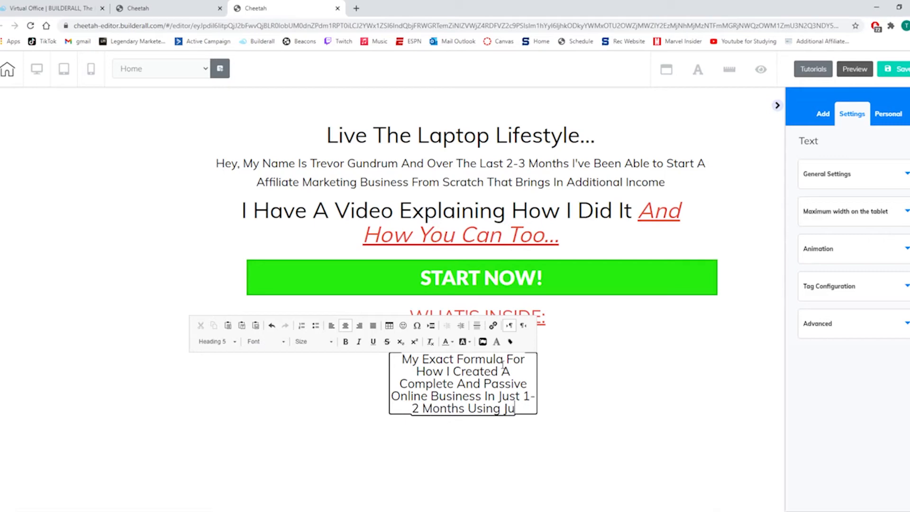
pyautogui.write('st My Spare')
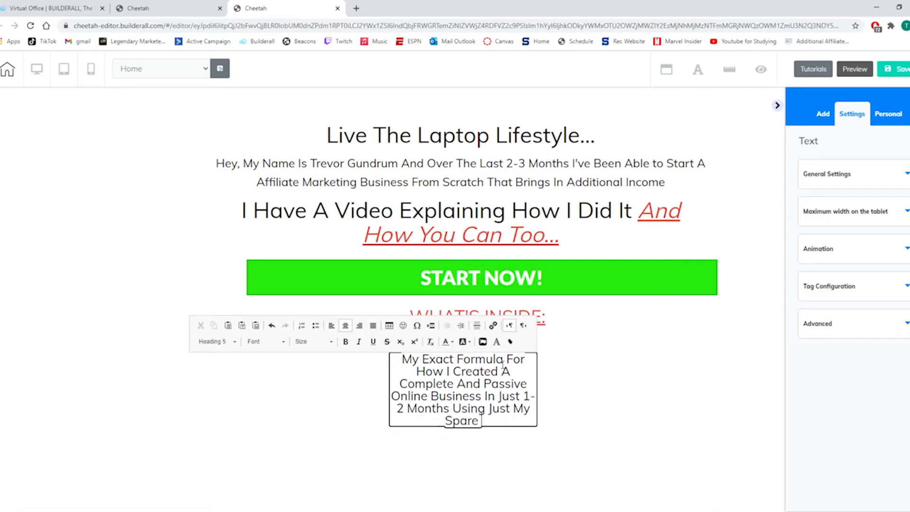
pyautogui.write(' Time...')
# Italicize and underline the words "My Spare Time..." at the end of the description text.
pyautogui.moveTo(508, 420)
pyautogui.mouseDown()
pyautogui.moveTo(441, 421)
pyautogui.moveTo(520, 411)
pyautogui.mouseUp()
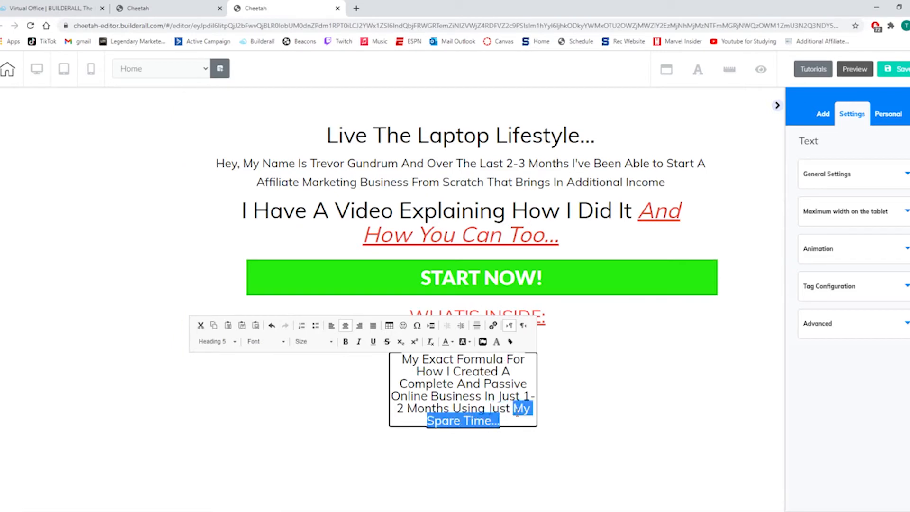
pyautogui.click(359, 342)
pyautogui.click(298, 406)
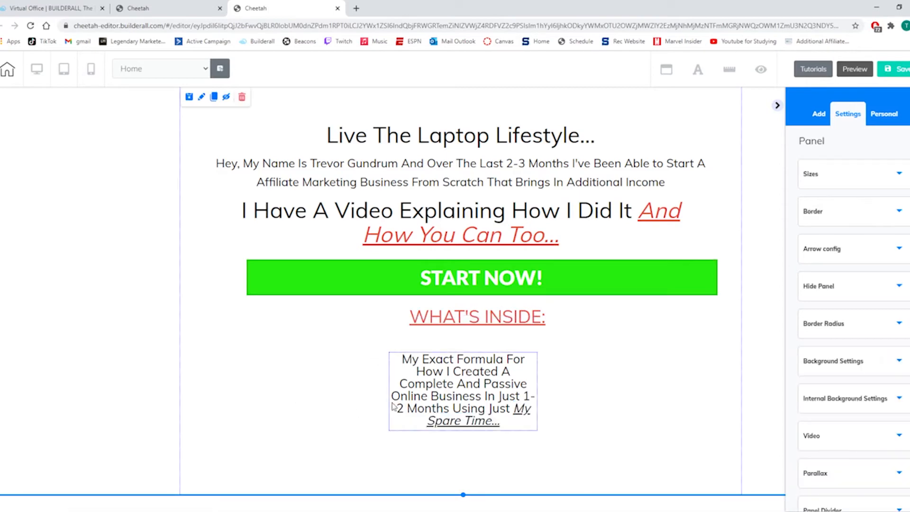
# Widen the description's text box so the text wraps onto three lines and move it under the "WHAT'S INSIDE:" heading.
pyautogui.click(452, 398)
pyautogui.moveTo(537, 430); pyautogui.dragTo(711, 427)
pyautogui.moveTo(622, 382); pyautogui.dragTo(560, 387)
# Set the font size of the whole description text to 32.
pyautogui.doubleClick(556, 379)
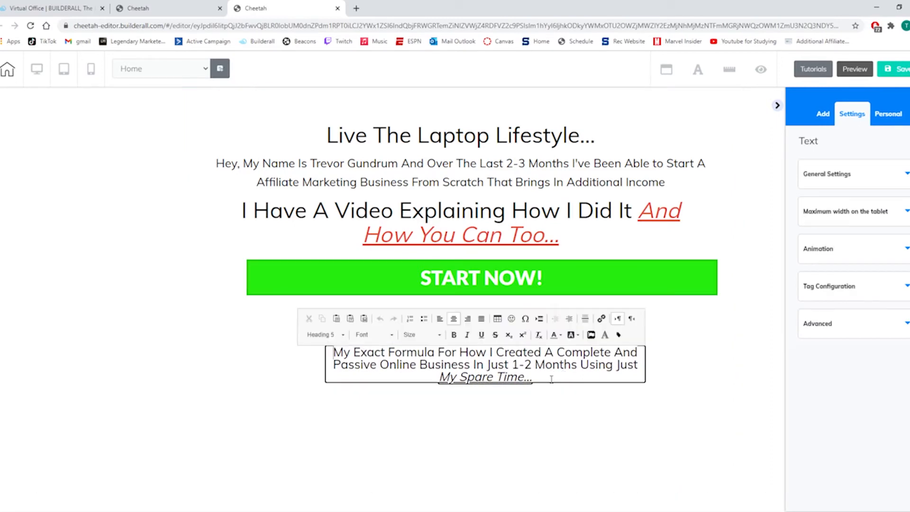
pyautogui.moveTo(541, 379); pyautogui.dragTo(331, 351)
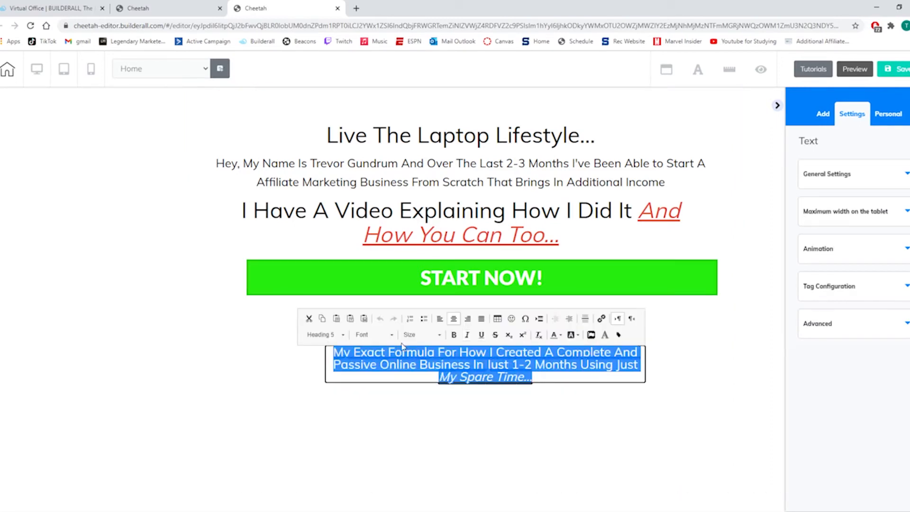
pyautogui.click(421, 334)
pyautogui.scroll(-10, 422, 393)
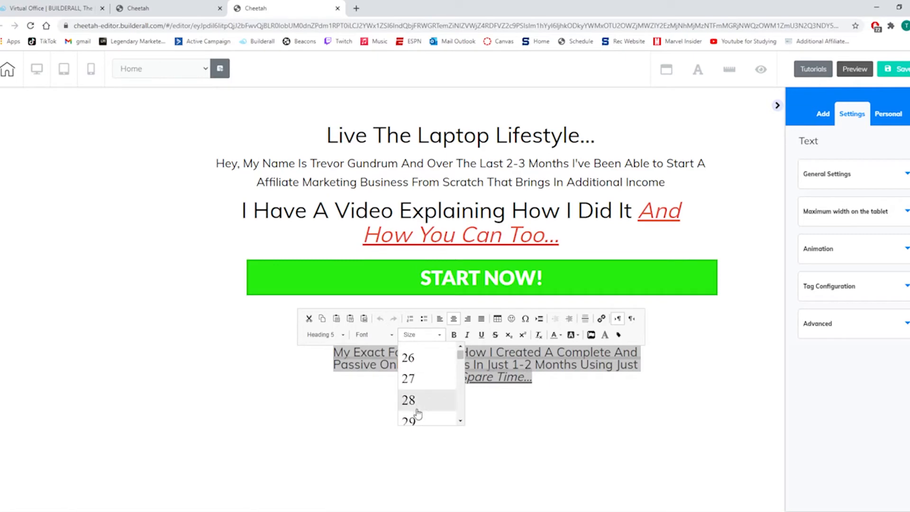
pyautogui.scroll(-1, 417, 407)
pyautogui.click(415, 392)
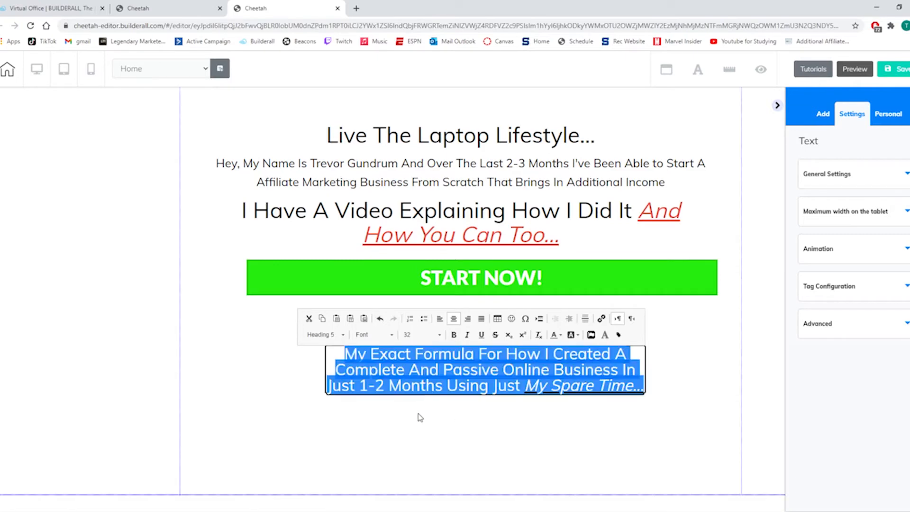
pyautogui.click(546, 408)
# Widen the description's text box further and center it horizontally on the page.
pyautogui.click(569, 386)
pyautogui.moveTo(645, 398); pyautogui.dragTo(730, 399)
pyautogui.moveTo(610, 374); pyautogui.dragTo(609, 373)
pyautogui.click(334, 348)
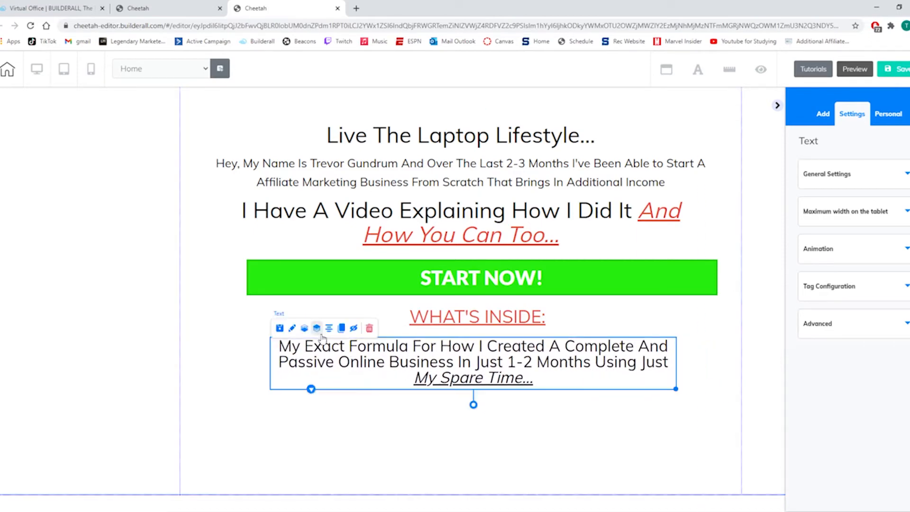
pyautogui.click(485, 458)
# Center the "WHAT'S INSIDE:" heading horizontally on the page and move it slightly lower, closer to the description.
pyautogui.click(478, 327)
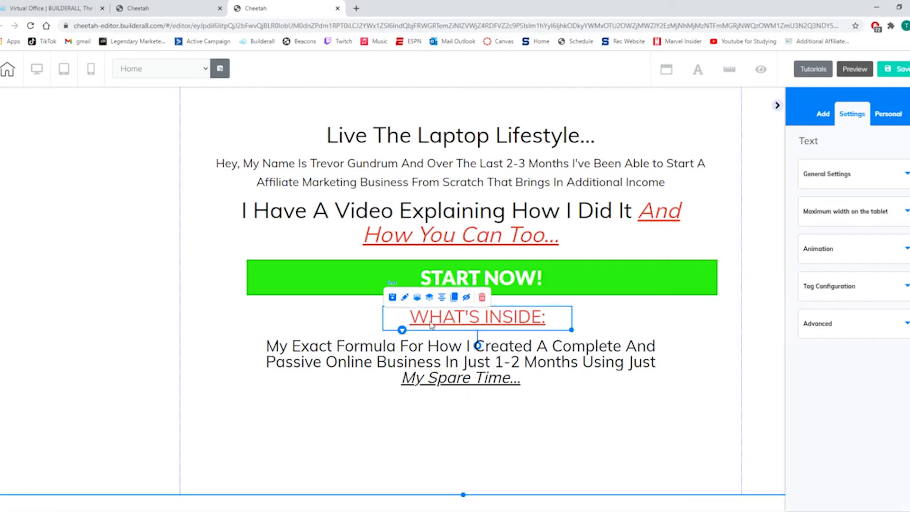
pyautogui.click(441, 297)
pyautogui.click(352, 453)
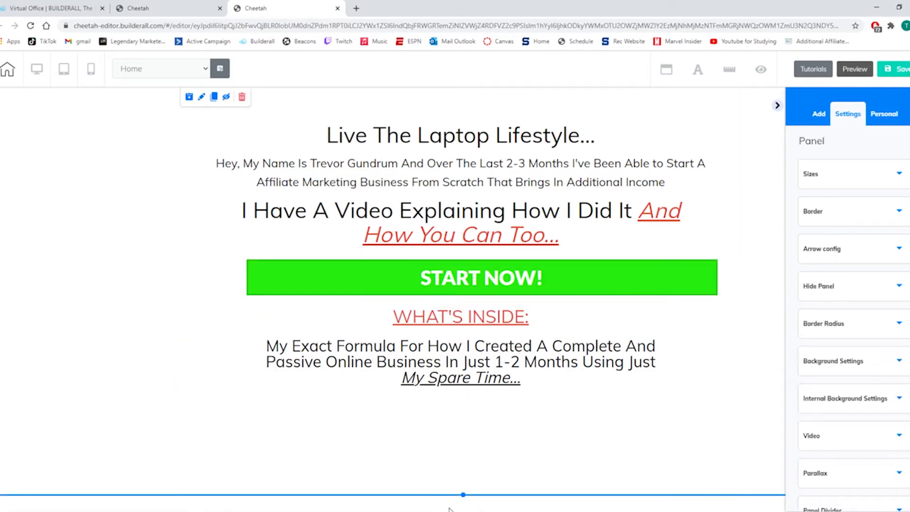
pyautogui.moveTo(459, 320); pyautogui.dragTo(458, 325)
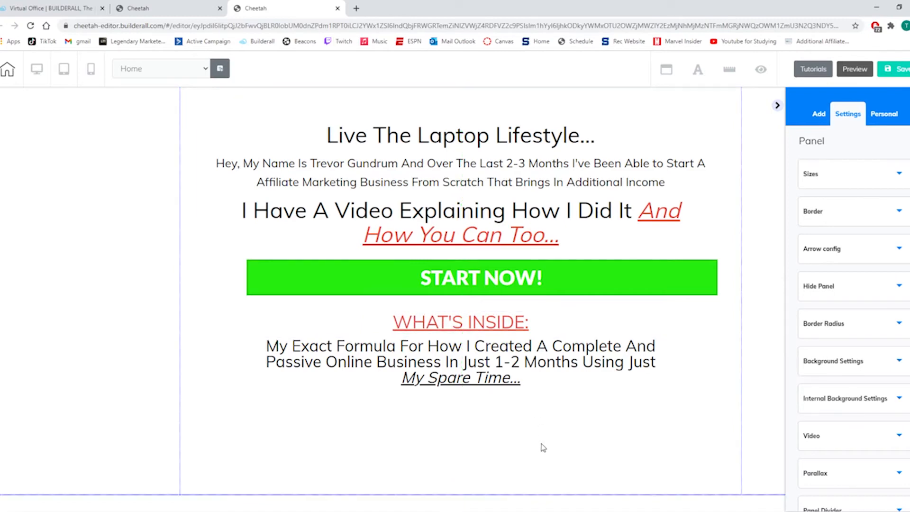
# Shorten the page panel so it ends just below the description, and save the site without publishing it.
pyautogui.click(481, 494)
pyautogui.moveTo(463, 494); pyautogui.dragTo(460, 410)
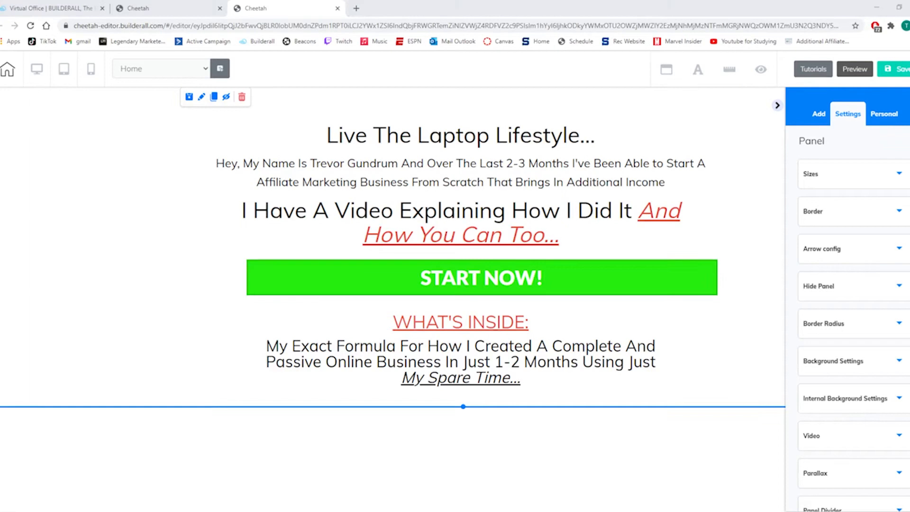
pyautogui.click(898, 71)
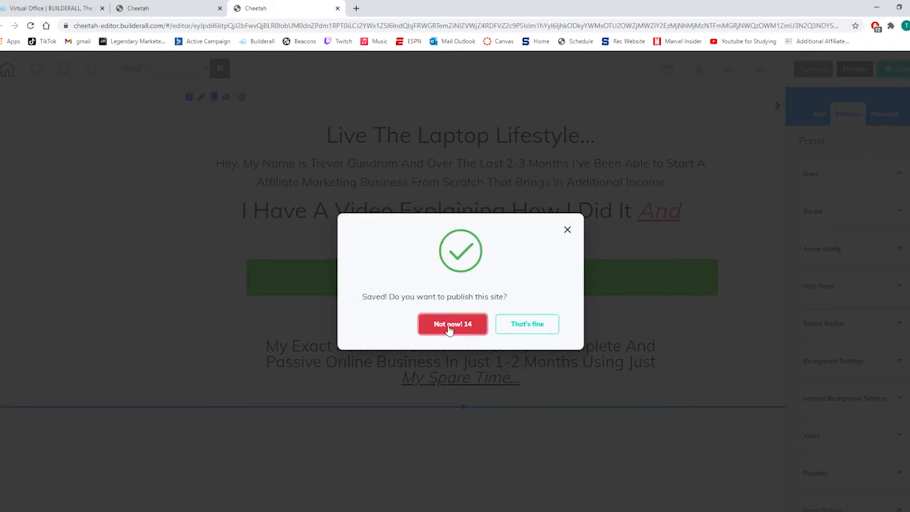
pyautogui.click(450, 329)
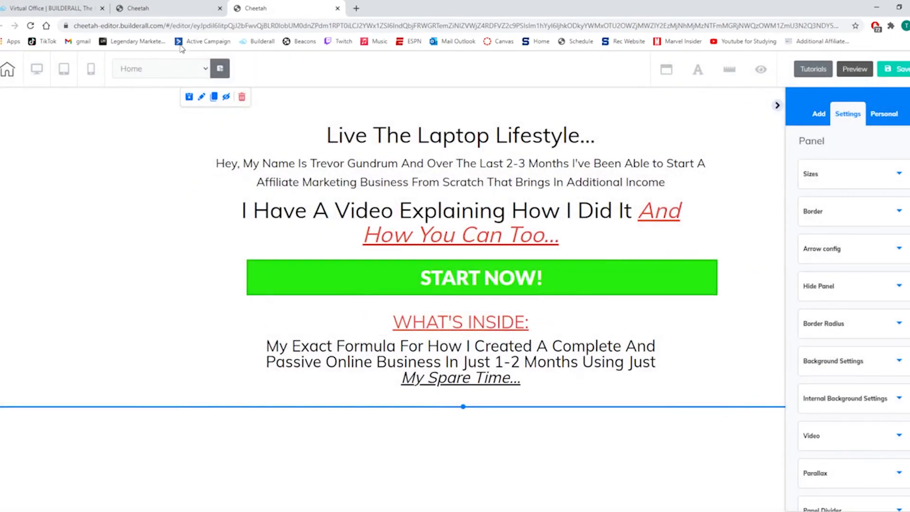
# Create a new pop-up named "Popup 1" in the Cheetah website's global elements and open it for editing.
pyautogui.click(142, 8)
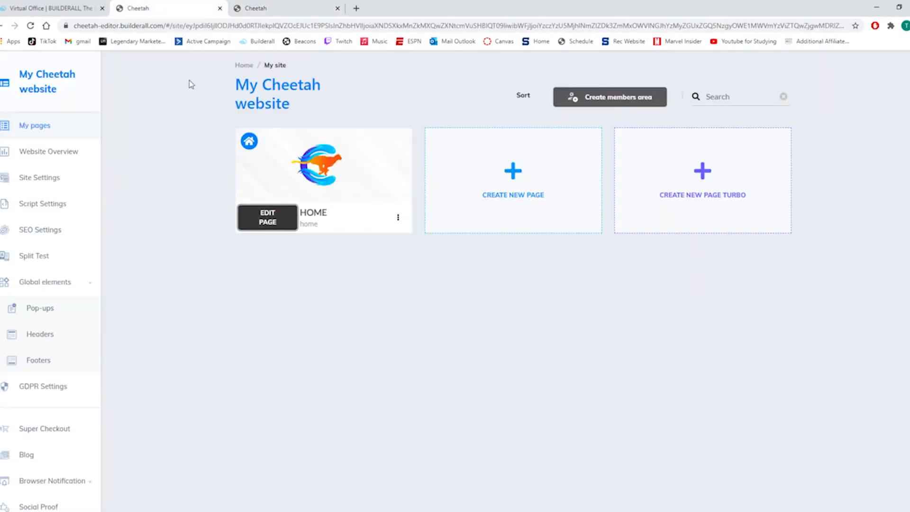
pyautogui.click(50, 308)
pyautogui.click(349, 199)
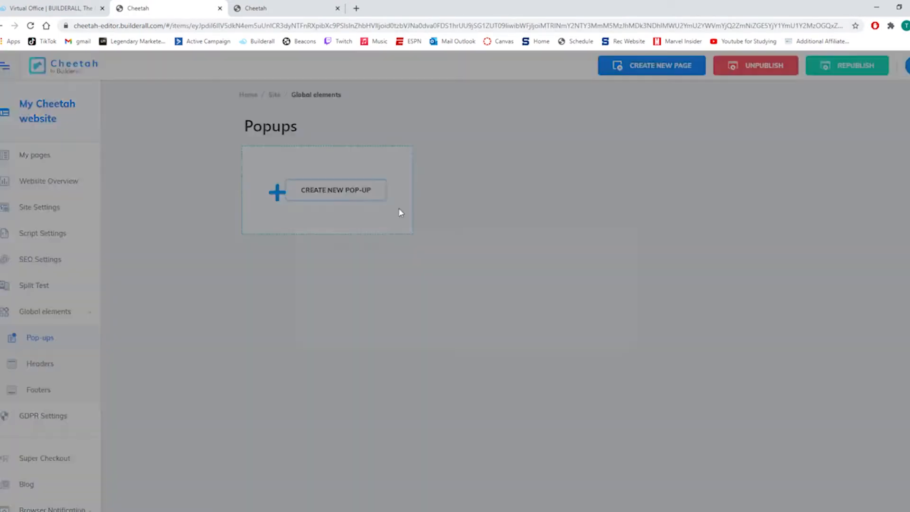
pyautogui.click(424, 284)
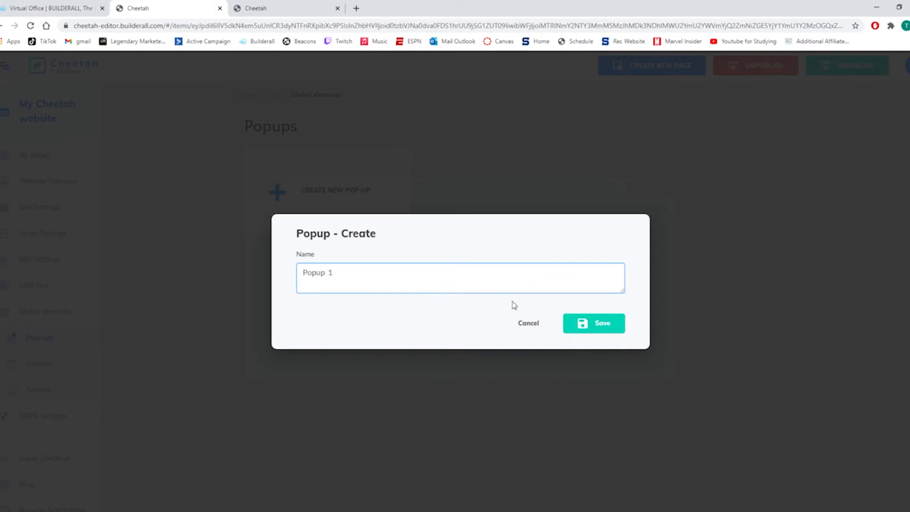
pyautogui.click(621, 330)
pyautogui.click(485, 226)
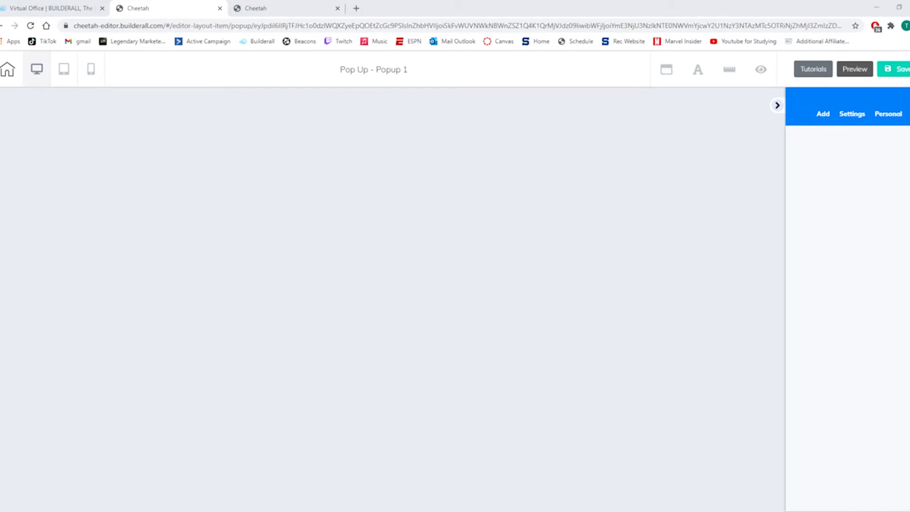
# Add a blank panel to the Popup 1 layout.
pyautogui.click(823, 116)
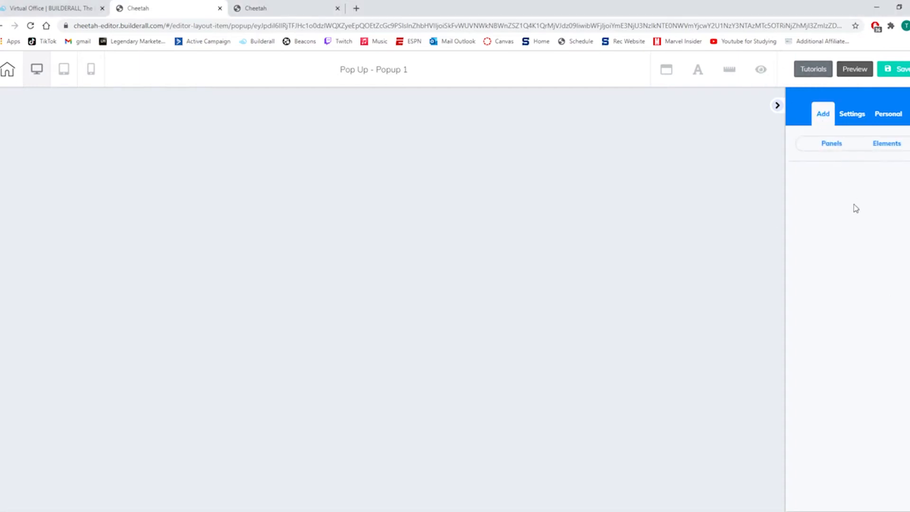
pyautogui.click(831, 144)
pyautogui.click(838, 207)
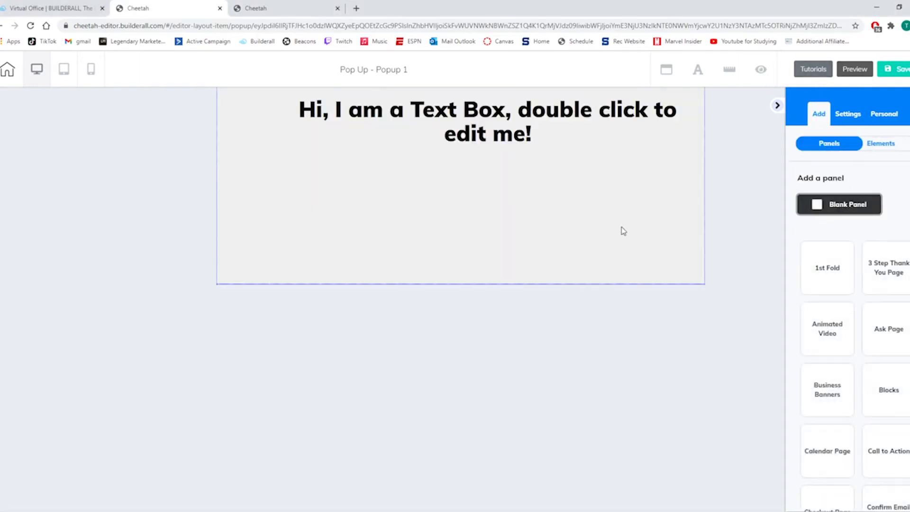
# Replace the placeholder heading text in the popup panel with "Almost There!".
pyautogui.click(531, 245)
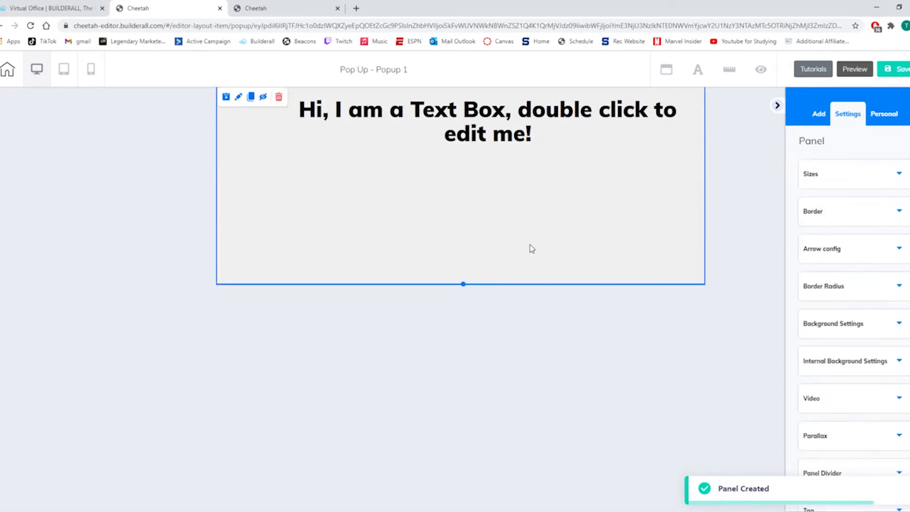
pyautogui.doubleClick(565, 140)
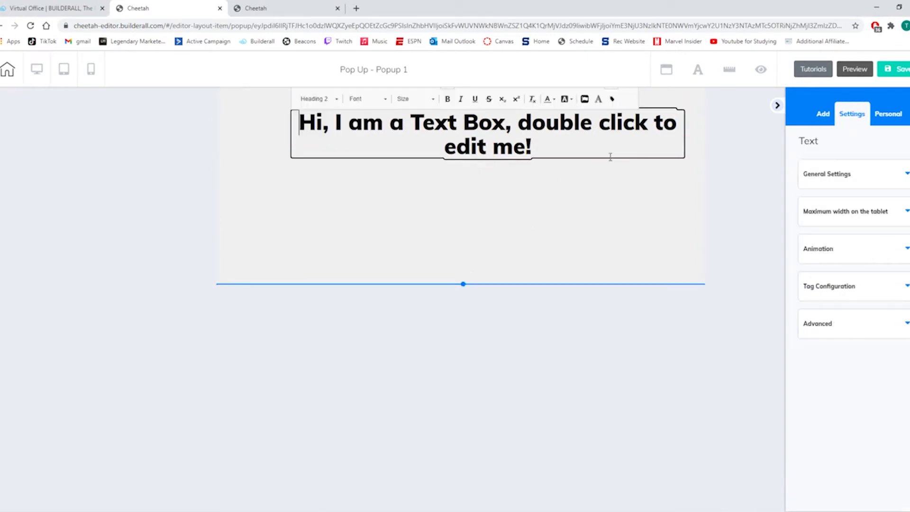
pyautogui.moveTo(569, 145); pyautogui.dragTo(311, 120)
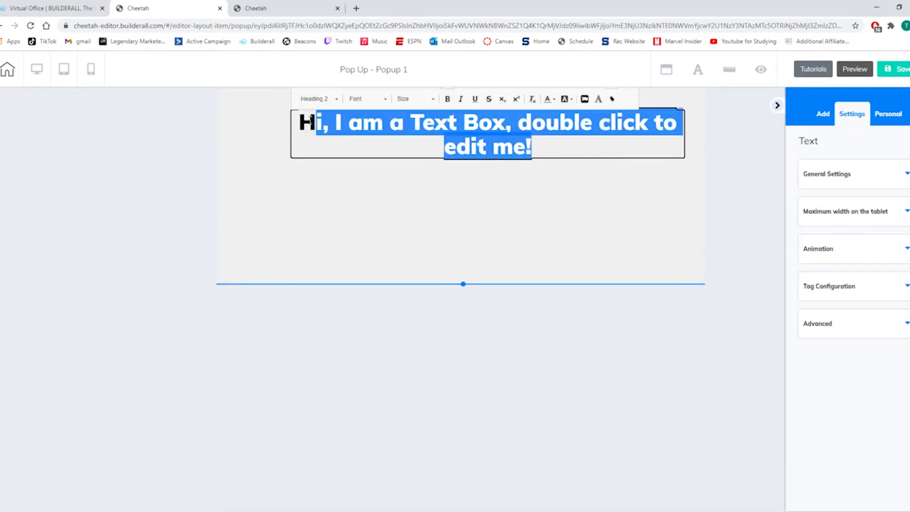
pyautogui.press('BackSpace')
pyautogui.press('BackSpace')
pyautogui.write('A')
pyautogui.write('lmso')
pyautogui.press('BackSpace')
pyautogui.press('BackSpace')
pyautogui.write('ost There!')
# Set the "Almost There!" heading to font size 27 and underline it.
pyautogui.moveTo(587, 122); pyautogui.dragTo(411, 122)
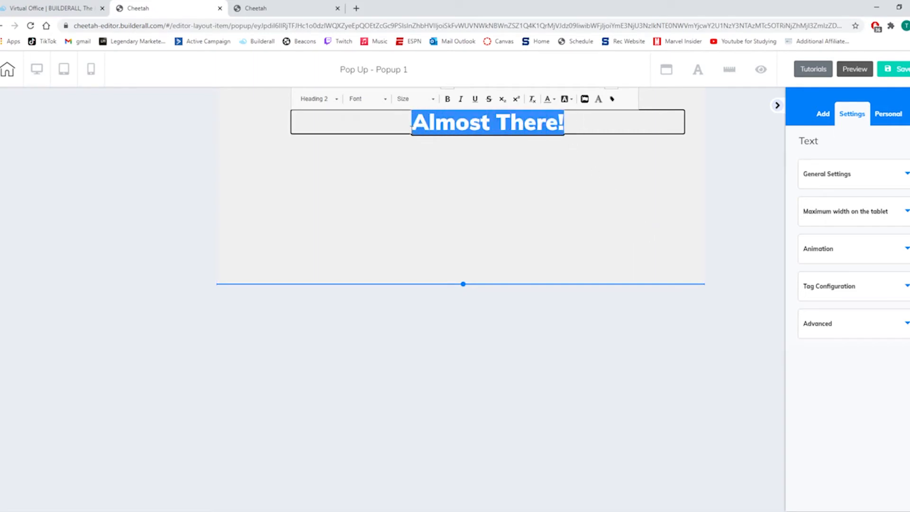
pyautogui.click(415, 99)
pyautogui.scroll(-5, 411, 158)
pyautogui.scroll(2, 411, 159)
pyautogui.click(410, 142)
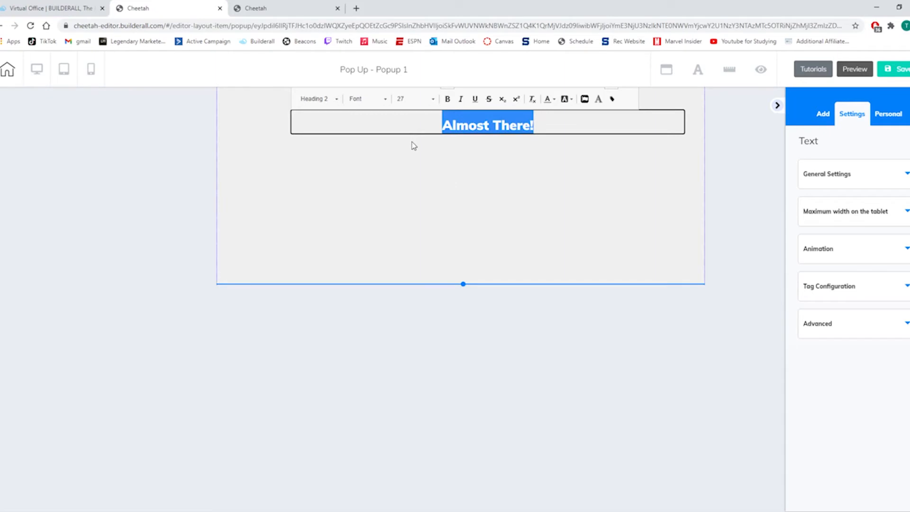
pyautogui.click(475, 98)
pyautogui.click(563, 128)
pyautogui.click(521, 179)
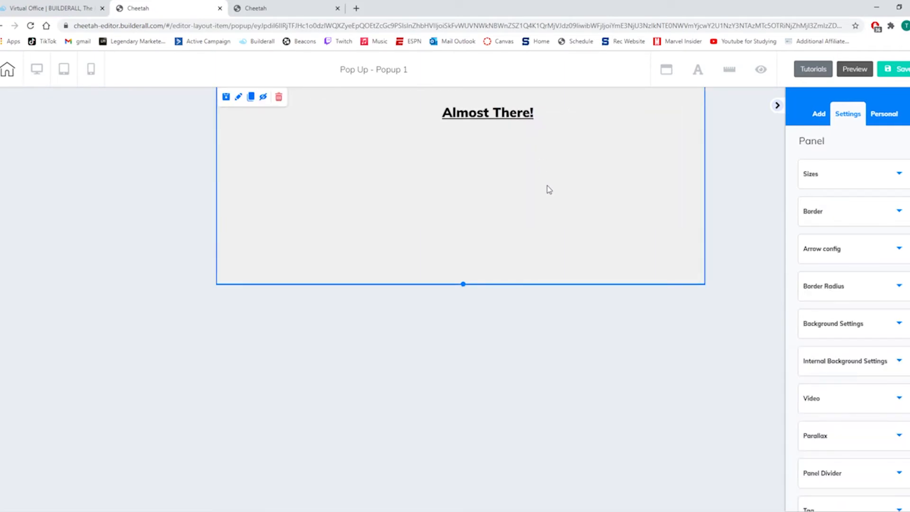
# Add a Title H5 text below the heading reading "Enter Your Info Below And I'll Send You The Details".
pyautogui.click(820, 121)
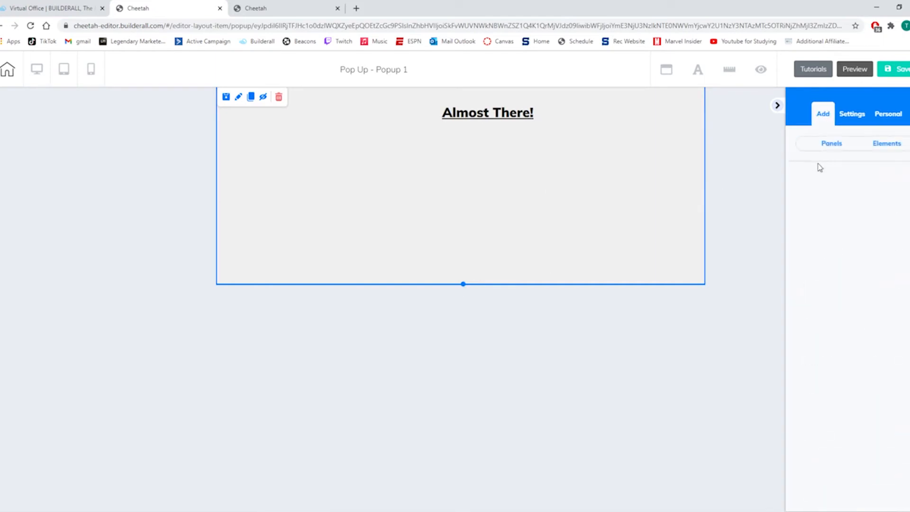
pyautogui.click(816, 232)
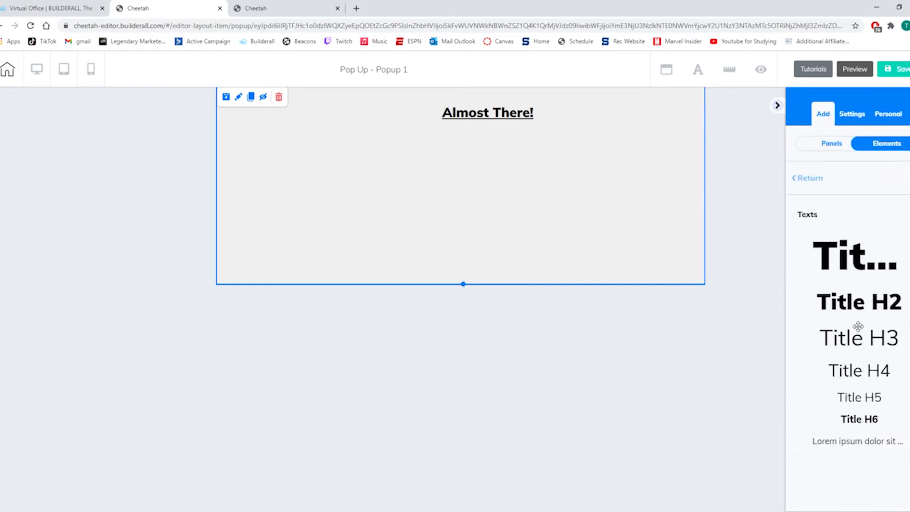
pyautogui.moveTo(863, 370); pyautogui.dragTo(536, 143)
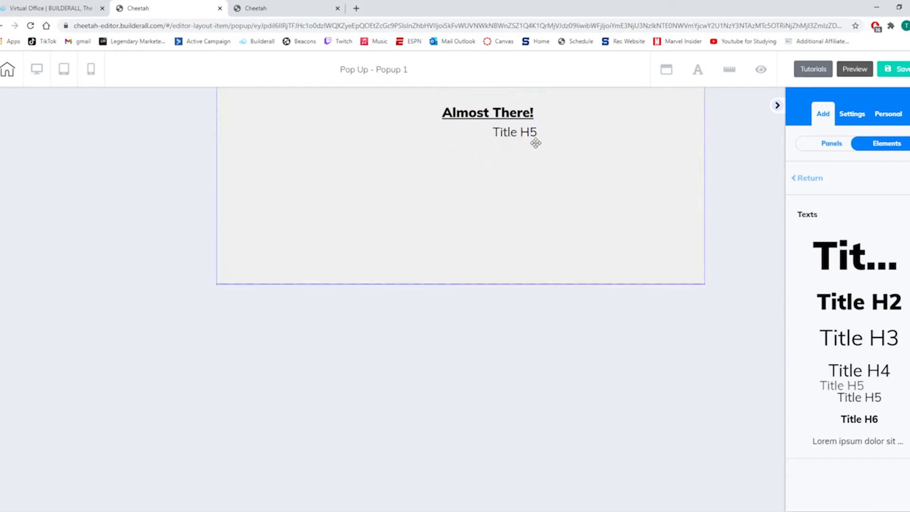
pyautogui.click(561, 136)
pyautogui.press('BackSpace')
pyautogui.press('BackSpace')
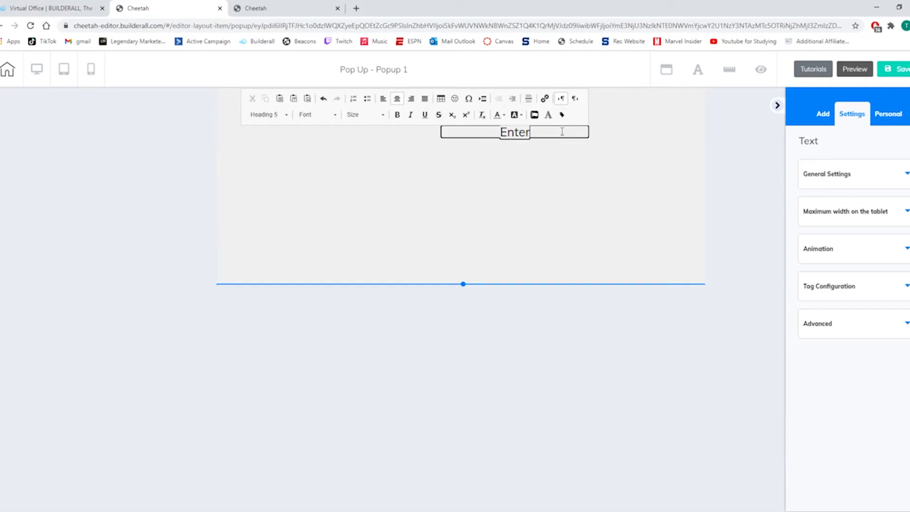
pyautogui.write('Enter Your')
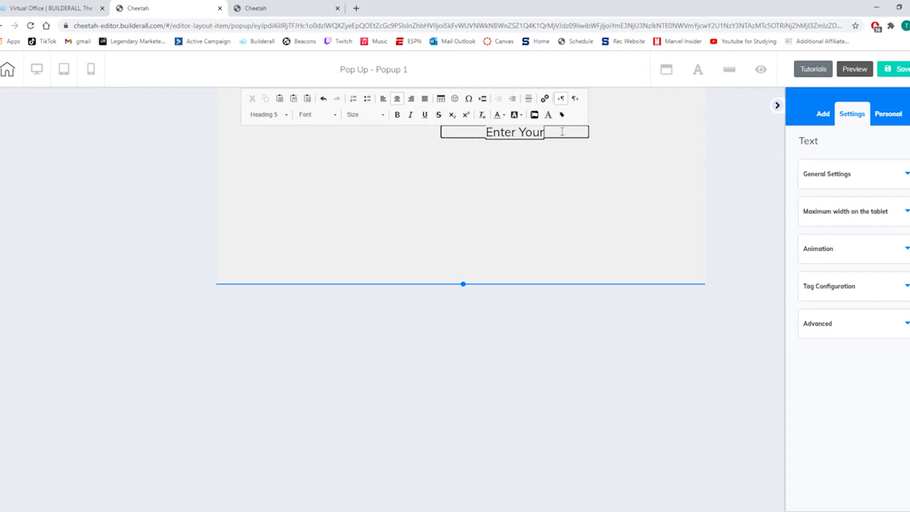
pyautogui.write(' Info')
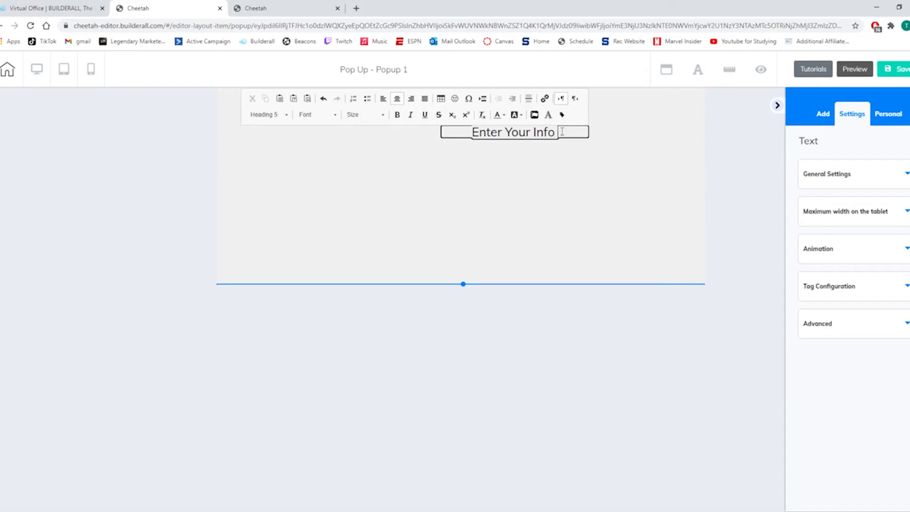
pyautogui.write(' Below')
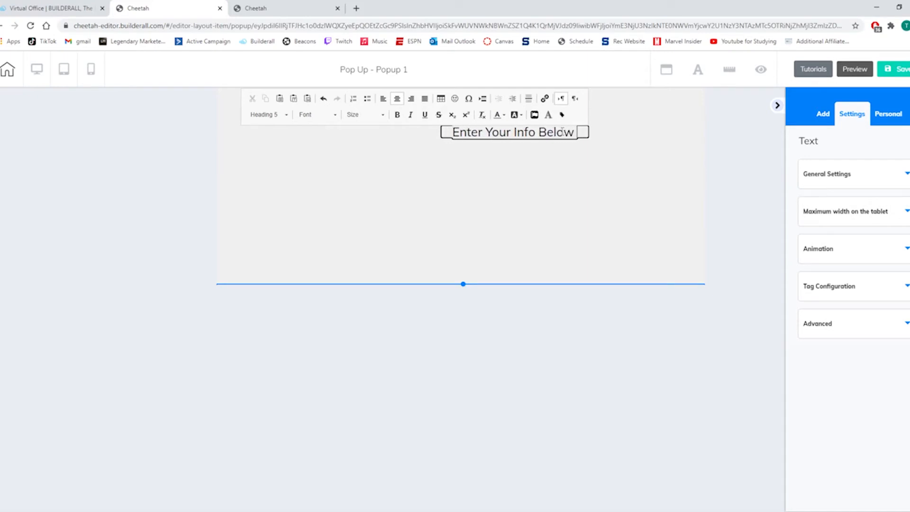
pyautogui.write(" And I'll Send You The Details")
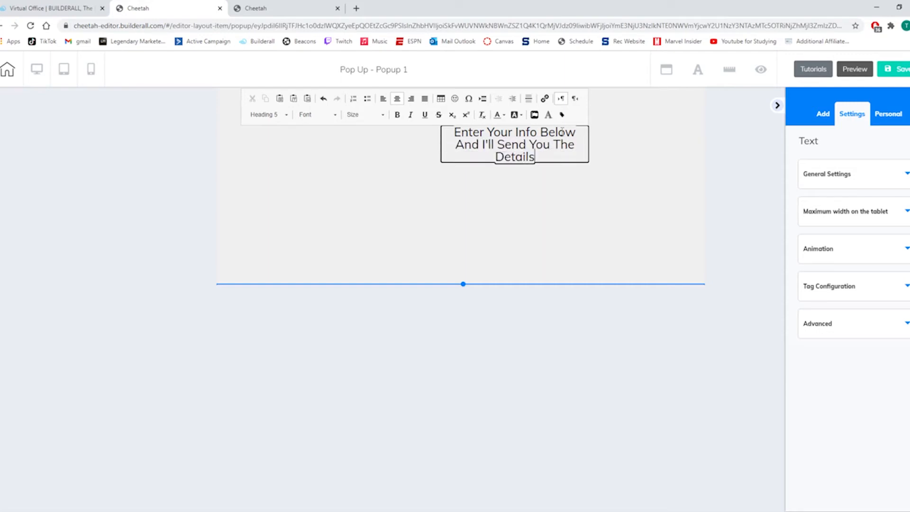
pyautogui.click(552, 199)
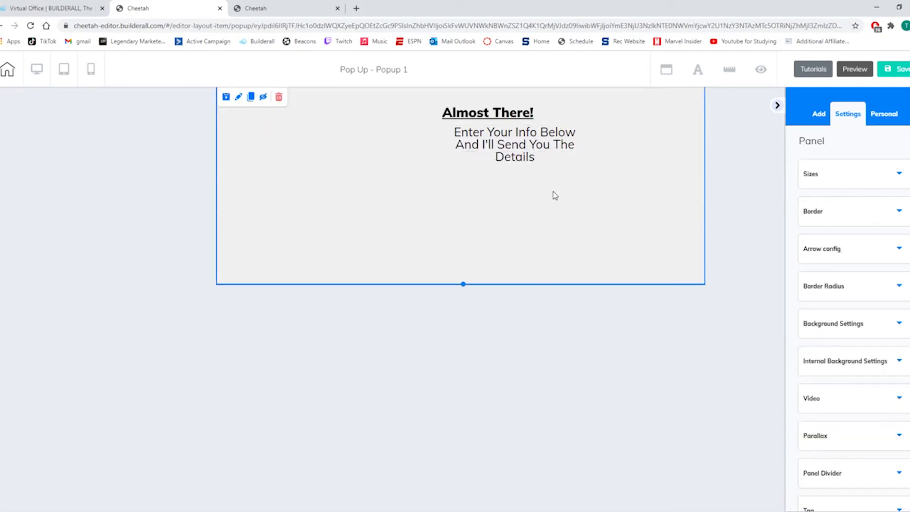
# Widen the "Enter Your Info Below" text box so it fits on one line, and center it horizontally below the heading.
pyautogui.click(538, 155)
pyautogui.moveTo(589, 166); pyautogui.dragTo(733, 172)
pyautogui.moveTo(651, 142); pyautogui.dragTo(552, 136)
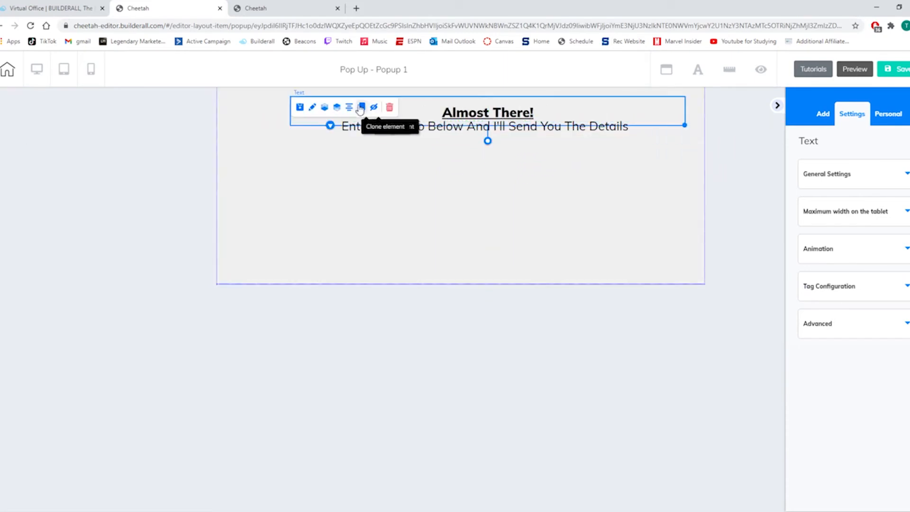
pyautogui.click(402, 139)
pyautogui.click(408, 128)
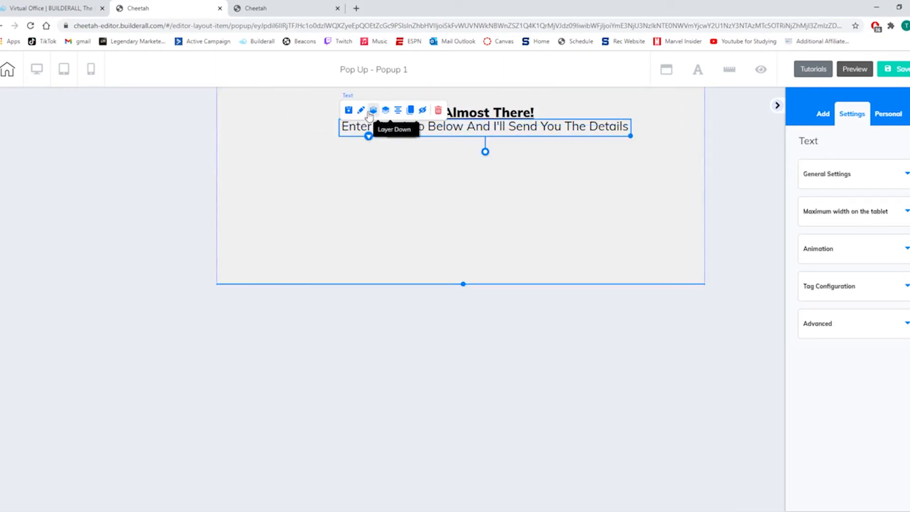
pyautogui.click(399, 111)
pyautogui.click(574, 203)
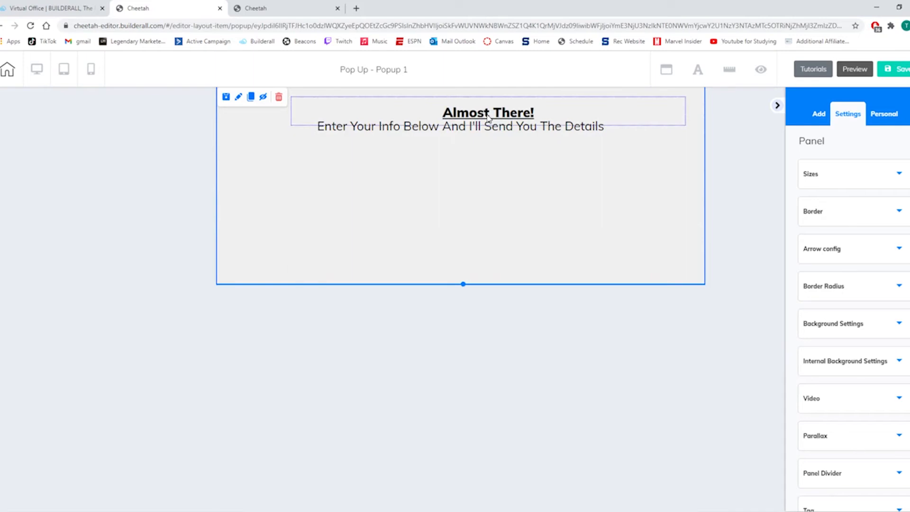
# Center the "Almost There!" heading horizontally in the popup panel.
pyautogui.moveTo(488, 115); pyautogui.dragTo(485, 119)
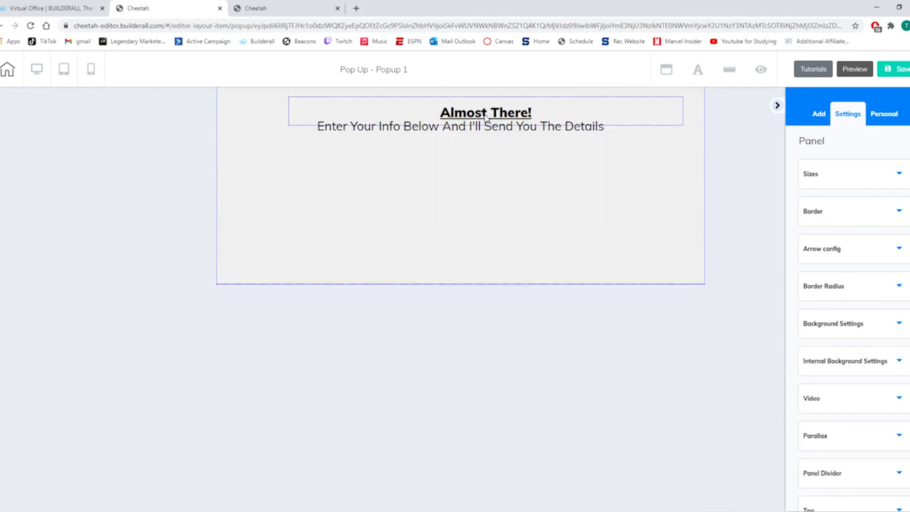
pyautogui.click(497, 127)
pyautogui.click(500, 131)
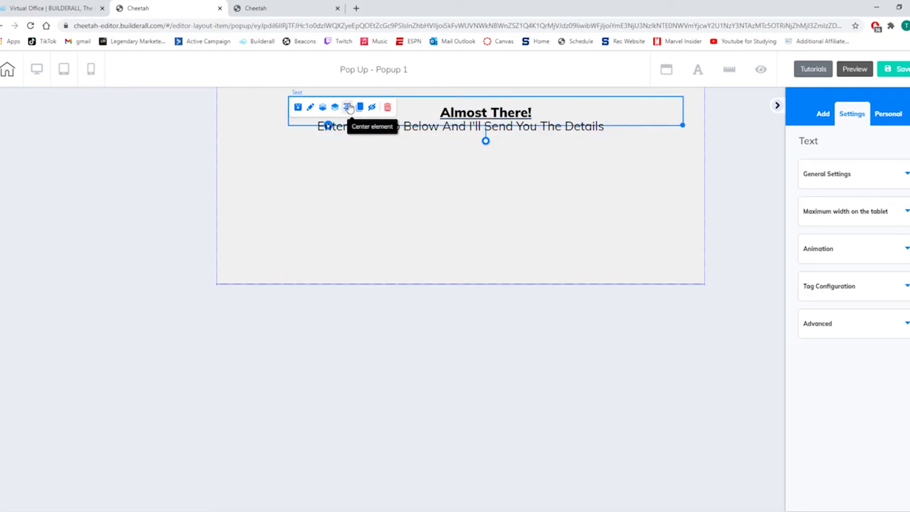
pyautogui.click(374, 110)
pyautogui.click(484, 195)
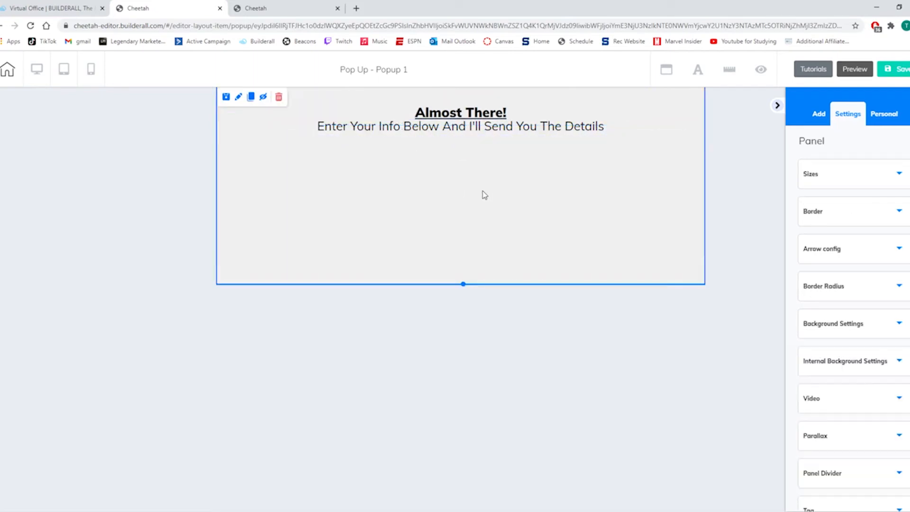
# Add the email marketing form with the green "Get Instant Access" button below the text and connect it to the "Make Money Online Product" list.
pyautogui.click(815, 115)
pyautogui.click(875, 145)
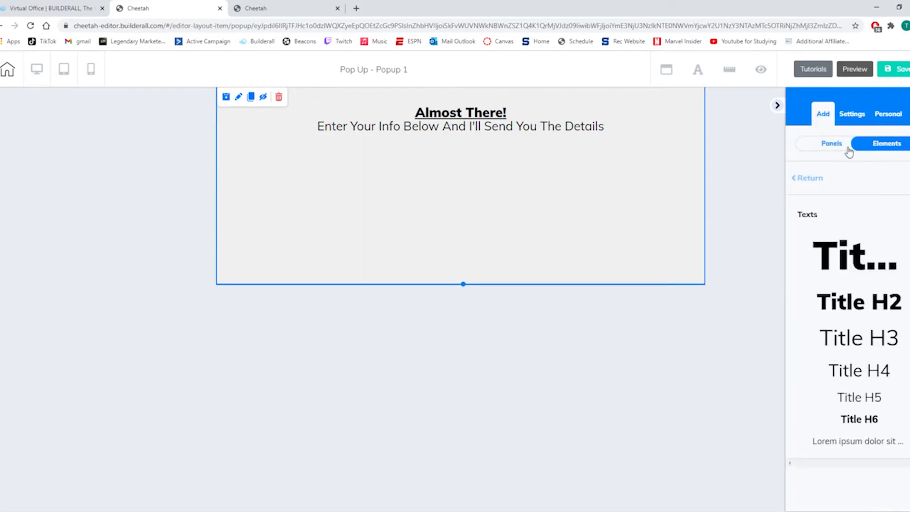
pyautogui.click(816, 181)
pyautogui.scroll(-5, 844, 259)
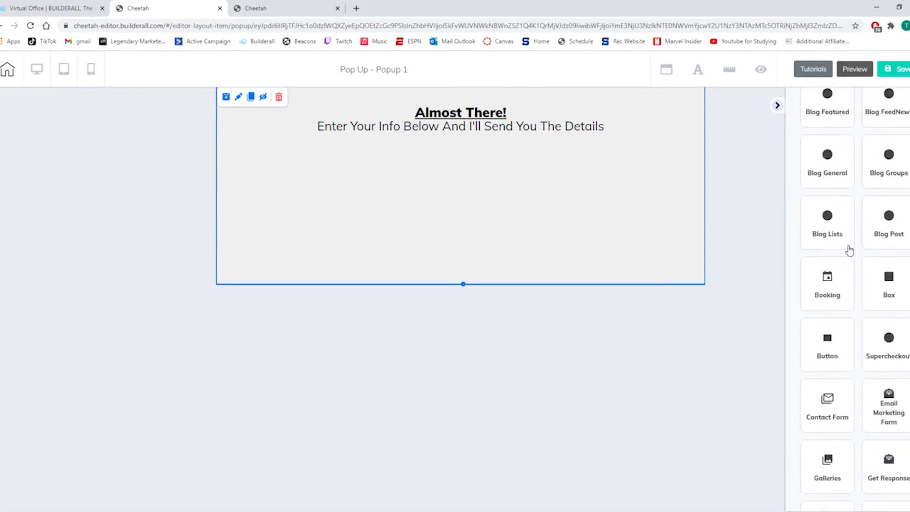
pyautogui.scroll(-5, 864, 238)
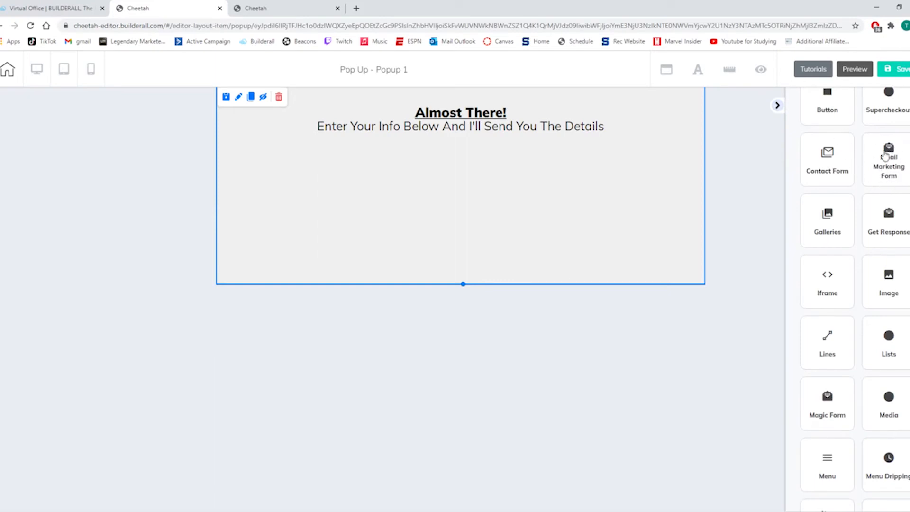
pyautogui.click(896, 164)
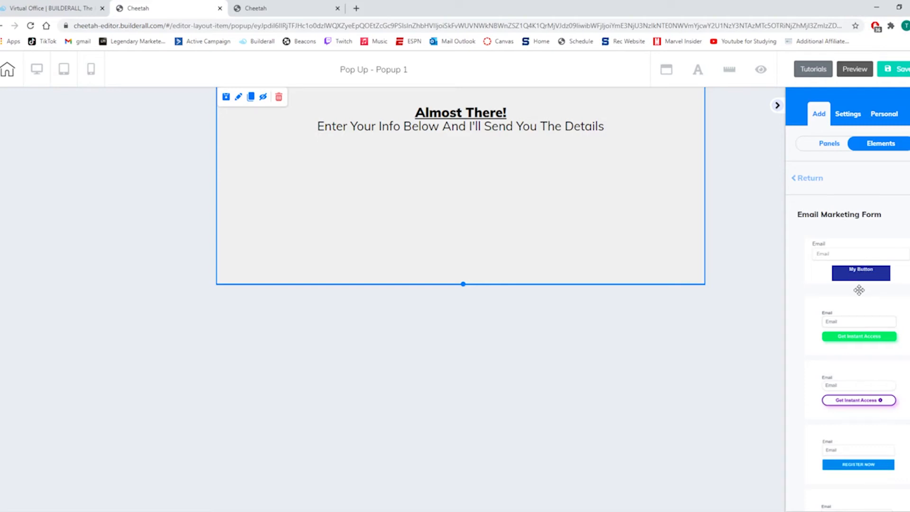
pyautogui.moveTo(849, 334); pyautogui.dragTo(432, 190)
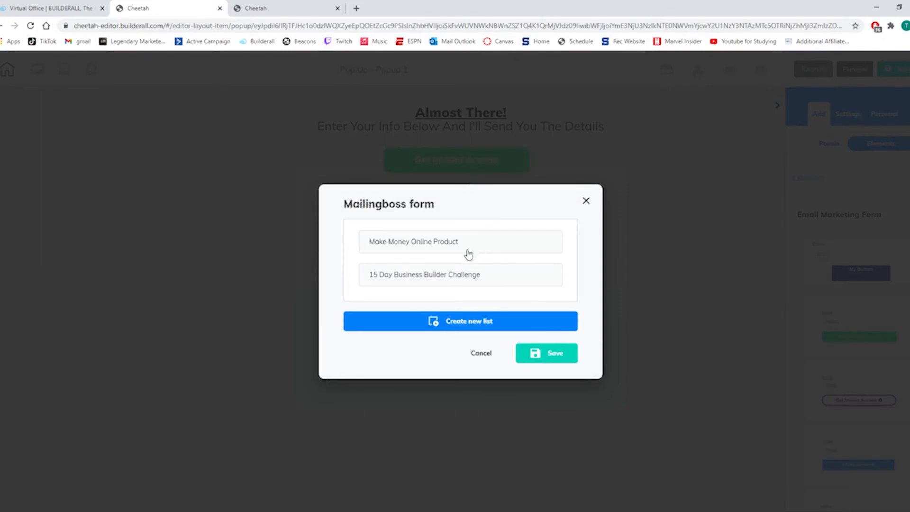
pyautogui.click(426, 249)
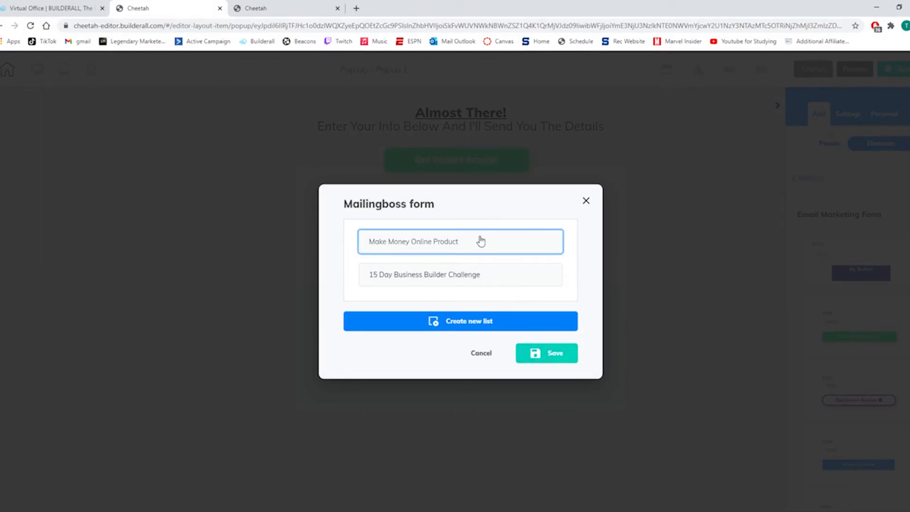
pyautogui.click(550, 355)
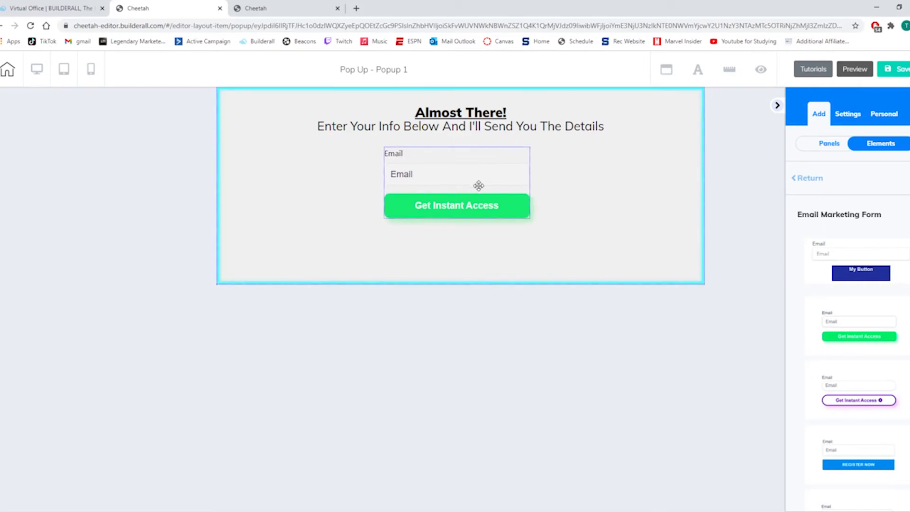
# Widen the email form to slightly more than the width of the text line above and center it in the panel.
pyautogui.click(525, 211)
pyautogui.moveTo(529, 217); pyautogui.dragTo(785, 197)
pyautogui.moveTo(673, 191); pyautogui.dragTo(582, 191)
pyautogui.moveTo(680, 219); pyautogui.dragTo(590, 216)
pyautogui.moveTo(456, 203); pyautogui.dragTo(490, 203)
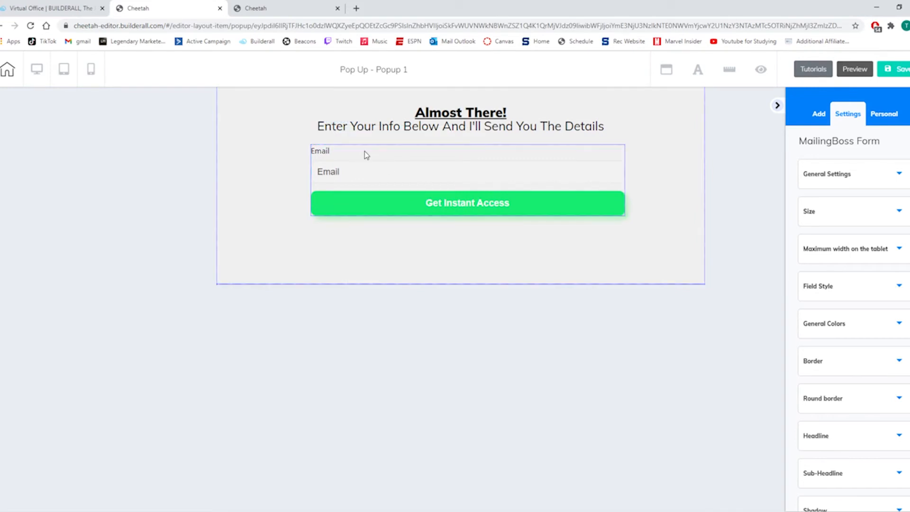
pyautogui.click(369, 136)
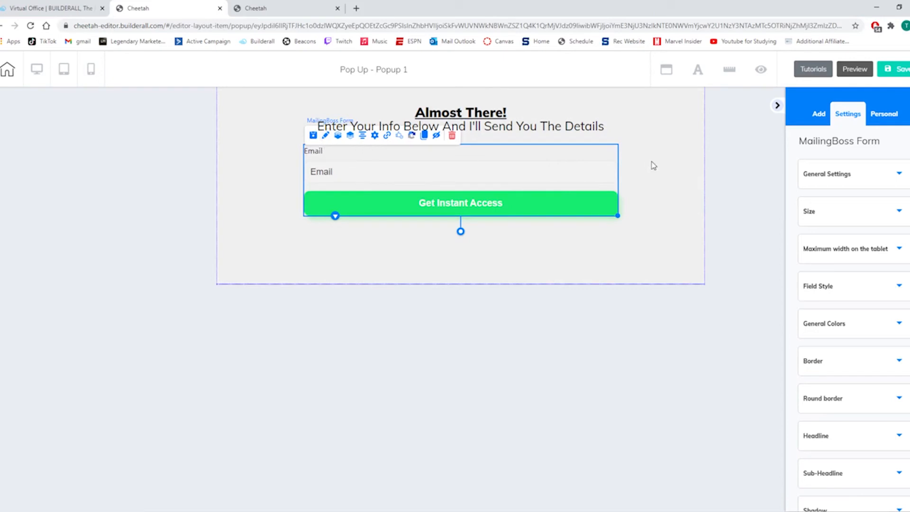
# Hide the email form's field label and set its button background color to the saved bright green swatch.
pyautogui.click(856, 174)
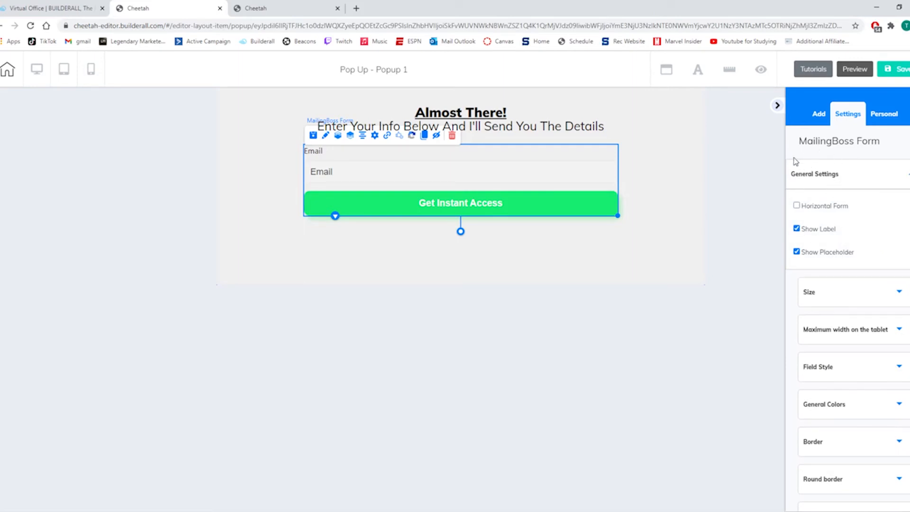
pyautogui.click(797, 229)
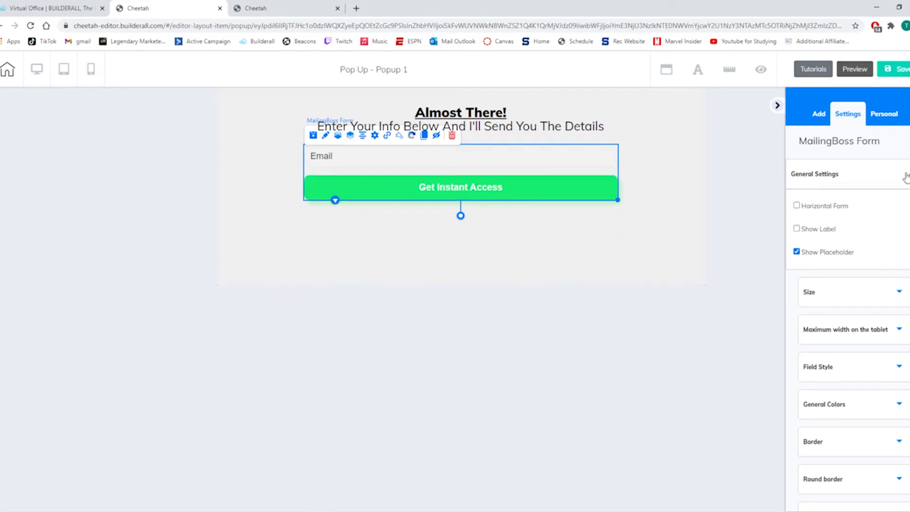
pyautogui.scroll(-1, 854, 247)
pyautogui.scroll(-2, 838, 247)
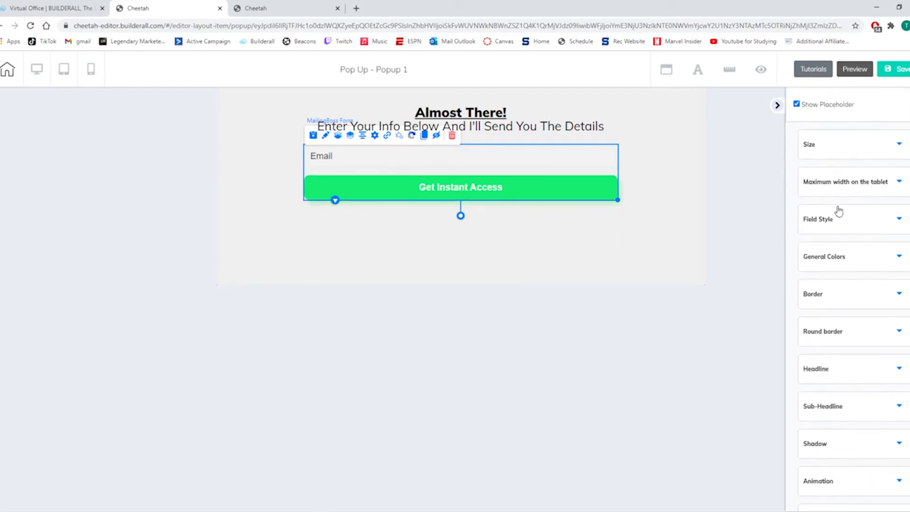
pyautogui.scroll(-1, 841, 219)
pyautogui.click(835, 207)
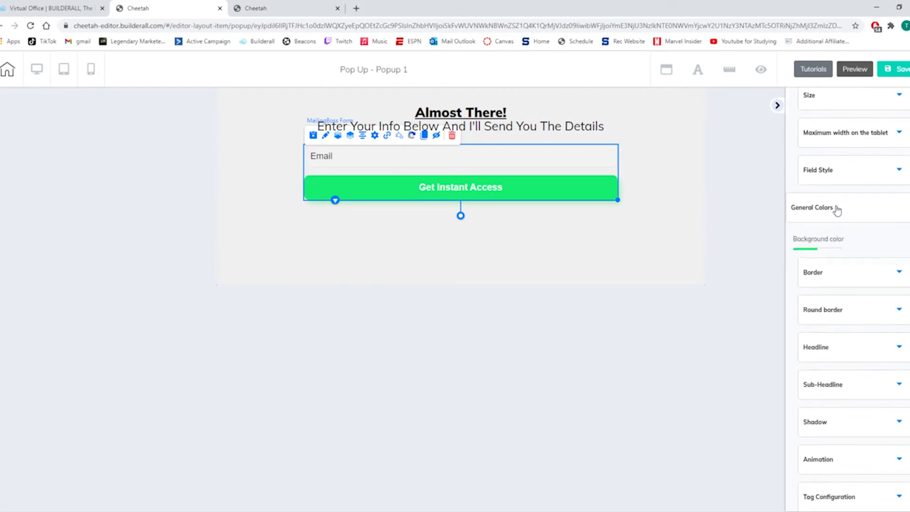
pyautogui.click(809, 264)
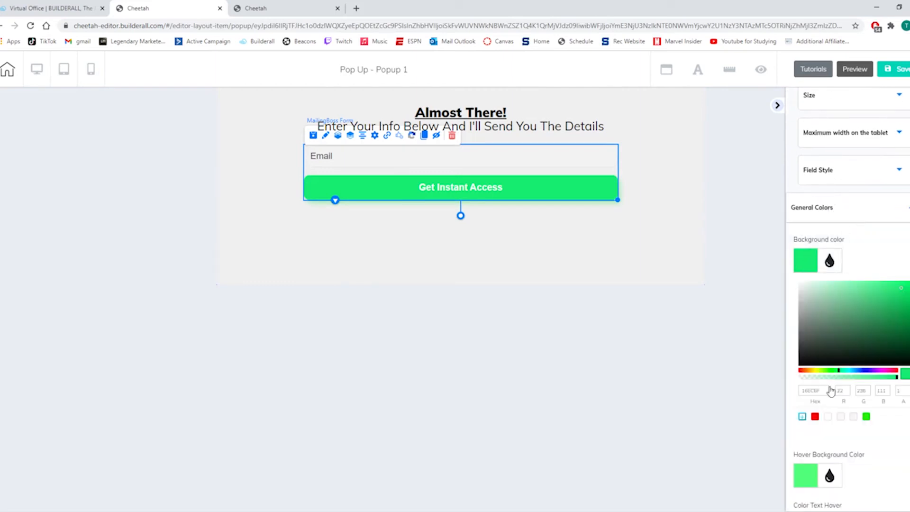
pyautogui.click(866, 417)
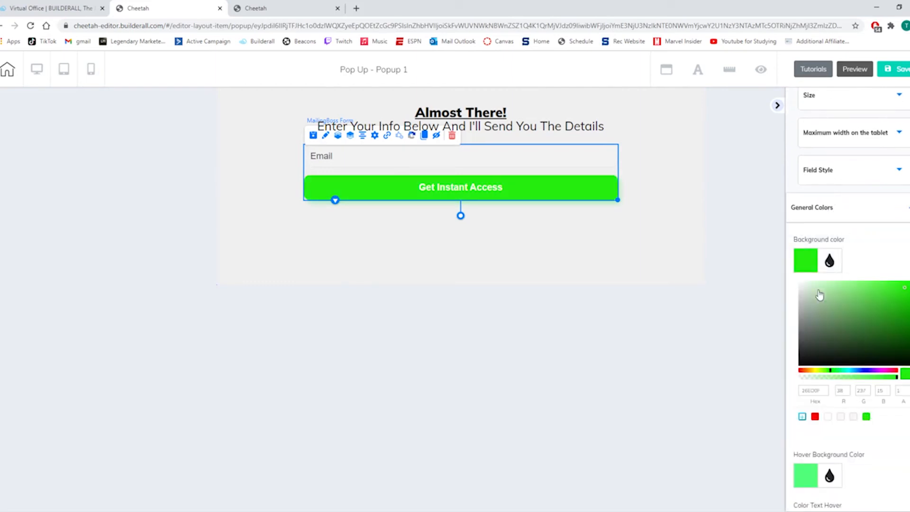
# Set the form button's hover background color and hover text color to the saved bright green swatch.
pyautogui.scroll(-3, 819, 310)
pyautogui.click(806, 329)
pyautogui.scroll(-4, 863, 407)
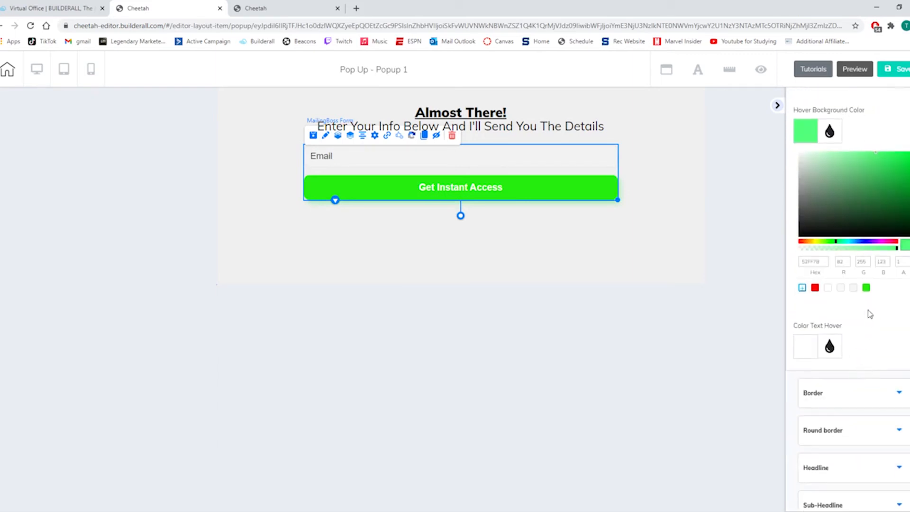
pyautogui.click(867, 288)
pyautogui.click(803, 355)
pyautogui.scroll(-5, 806, 360)
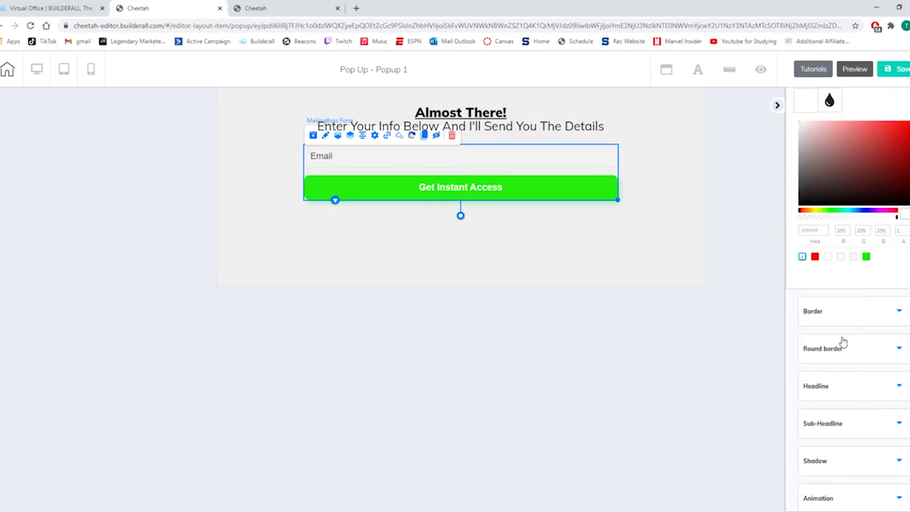
pyautogui.click(867, 256)
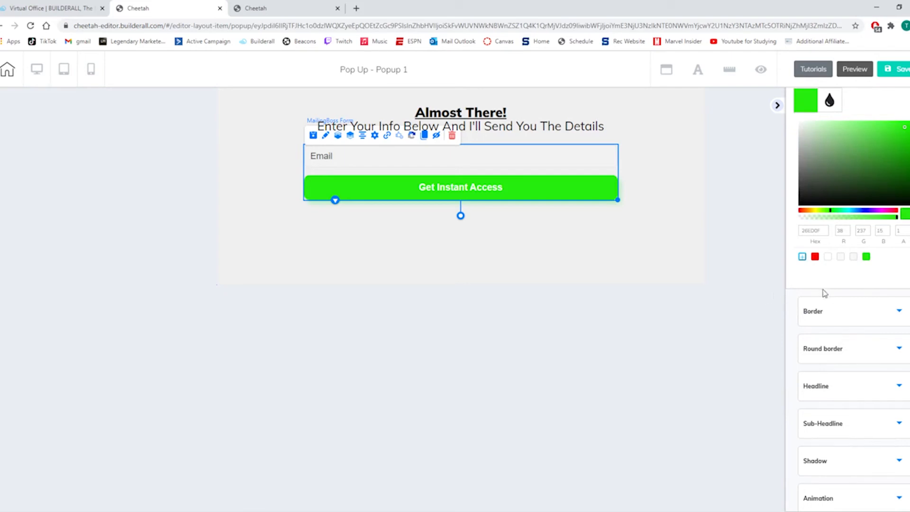
# Give the form button a solid border of size 3 in a darker green, about RGB 50, 186, 34.
pyautogui.click(831, 317)
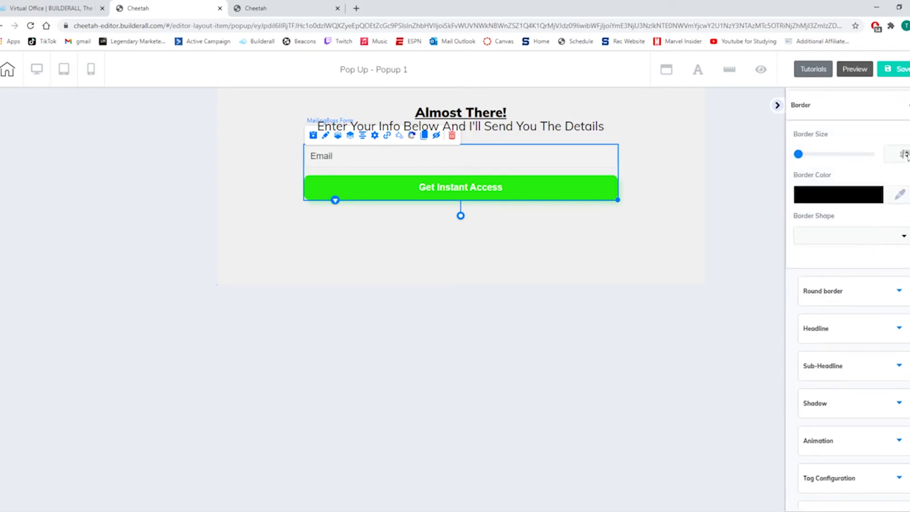
pyautogui.click(840, 239)
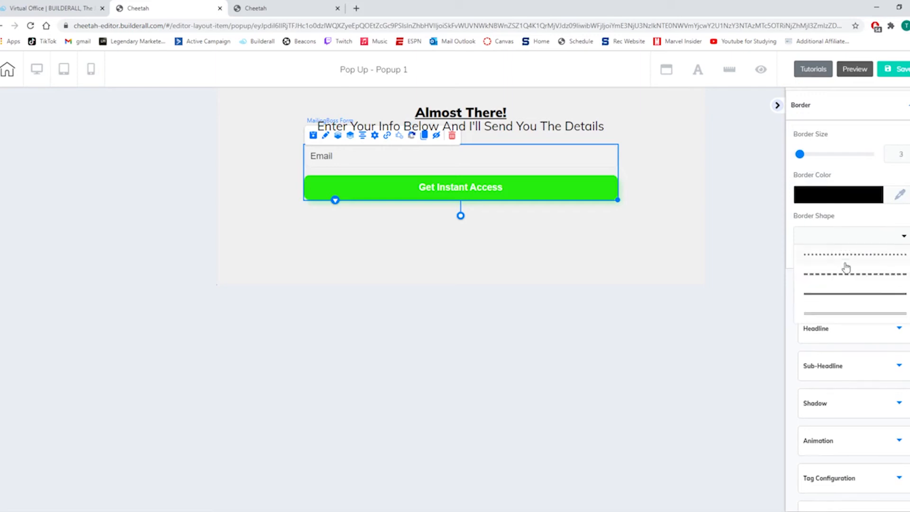
pyautogui.click(839, 294)
pyautogui.click(872, 205)
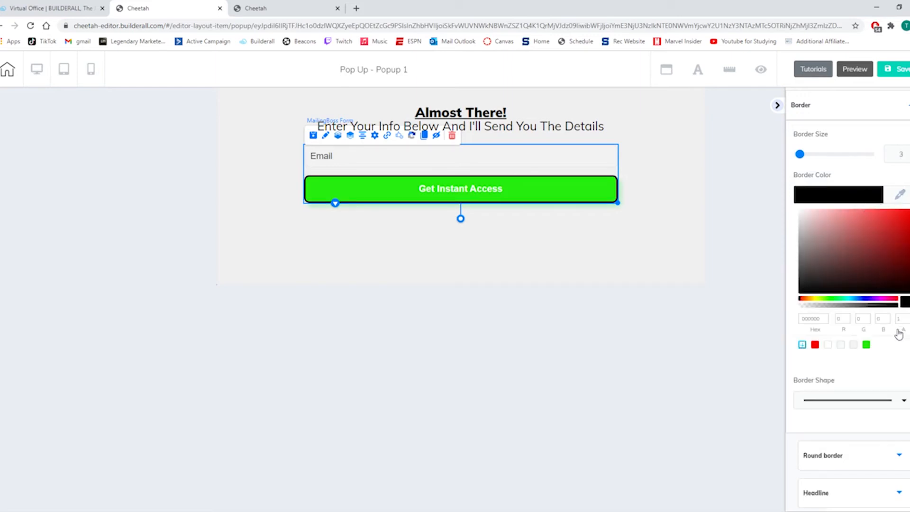
pyautogui.click(868, 350)
pyautogui.click(891, 233)
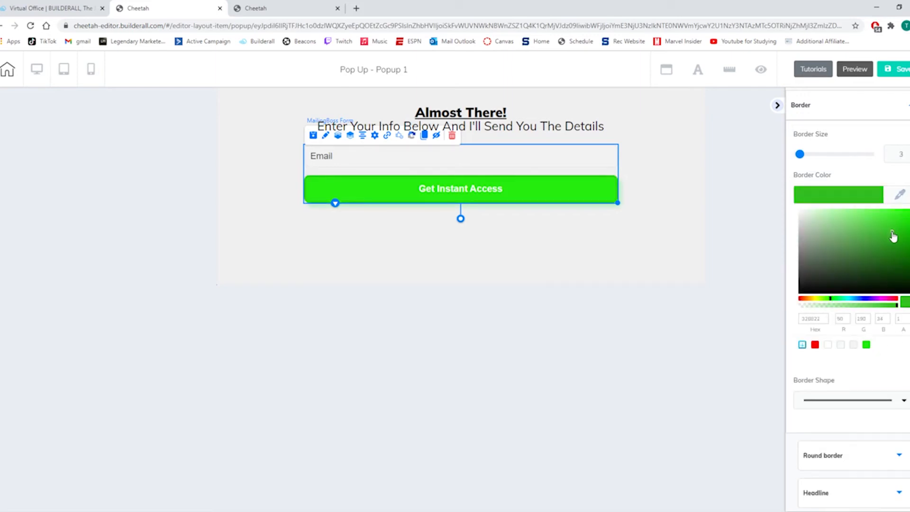
# Square off the form button by setting the rounding of all four corners to 0.
pyautogui.scroll(-4, 857, 320)
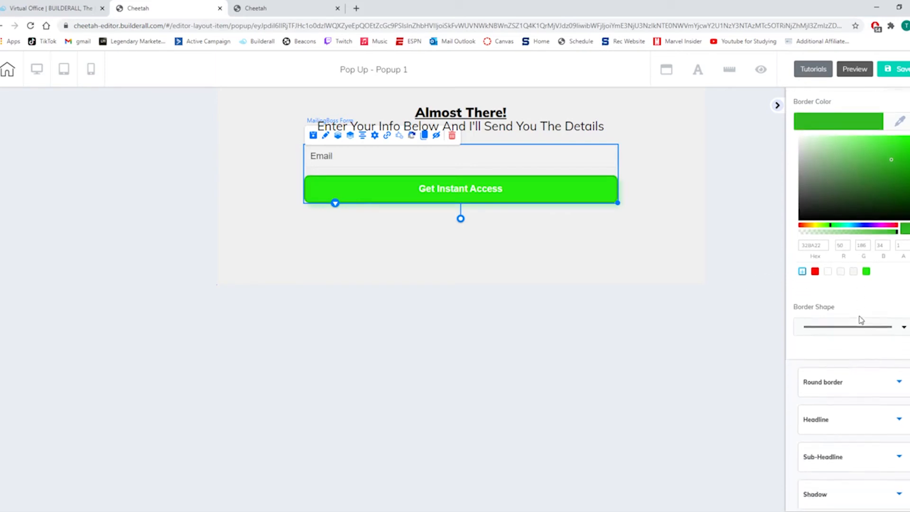
pyautogui.click(848, 276)
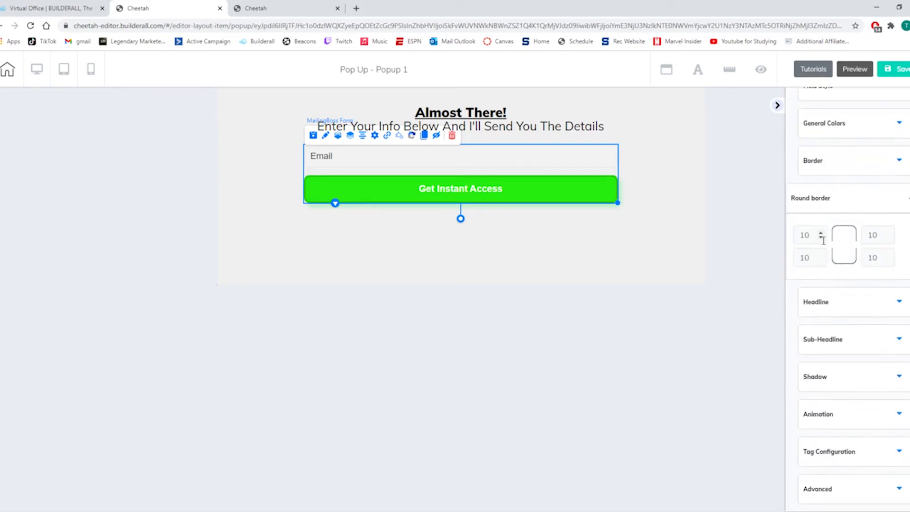
pyautogui.click(822, 238)
pyautogui.click(822, 238)
pyautogui.click(822, 238)
pyautogui.click(822, 238)
pyautogui.click(822, 260)
pyautogui.click(822, 261)
pyautogui.click(821, 260)
pyautogui.click(821, 260)
pyautogui.click(889, 260)
pyautogui.click(890, 261)
pyautogui.click(889, 261)
pyautogui.click(889, 261)
pyautogui.click(889, 238)
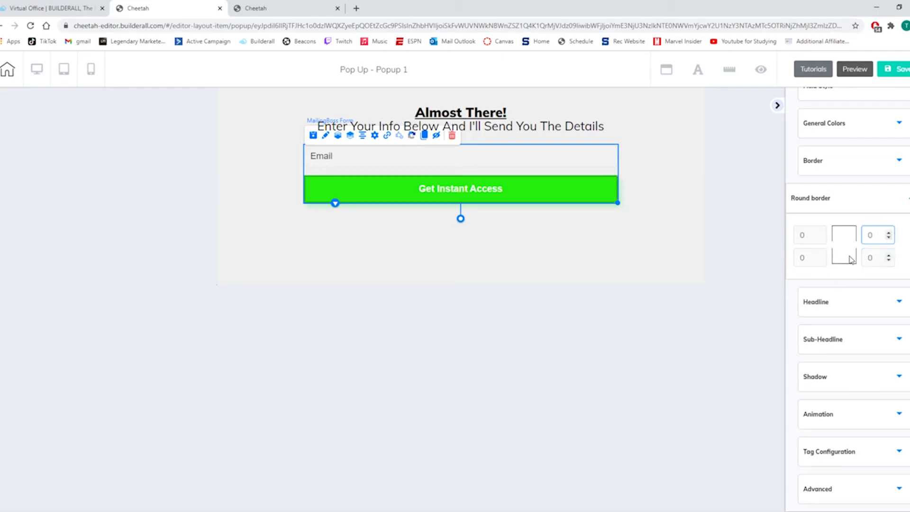
# Change the form button's text to "GET INSTANT ACCESS" in capitals.
pyautogui.click(843, 301)
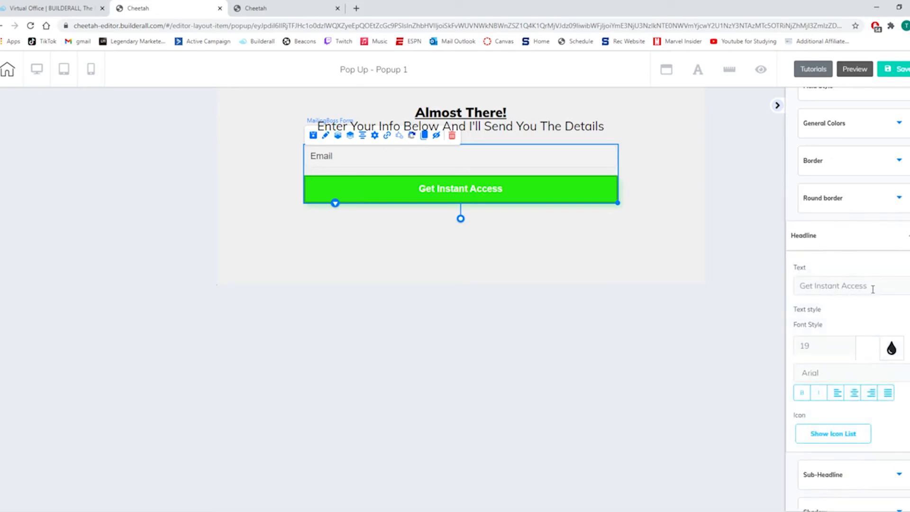
pyautogui.moveTo(888, 287); pyautogui.dragTo(732, 288)
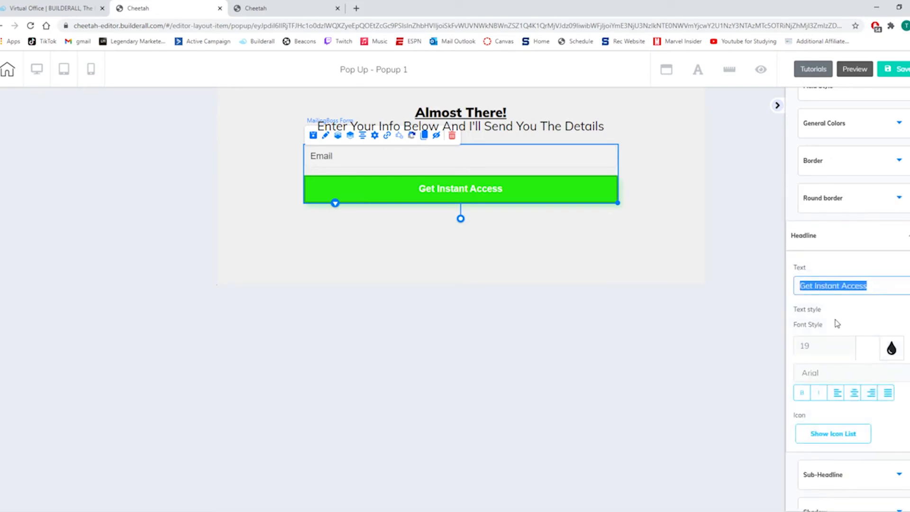
pyautogui.write('GET INSTA')
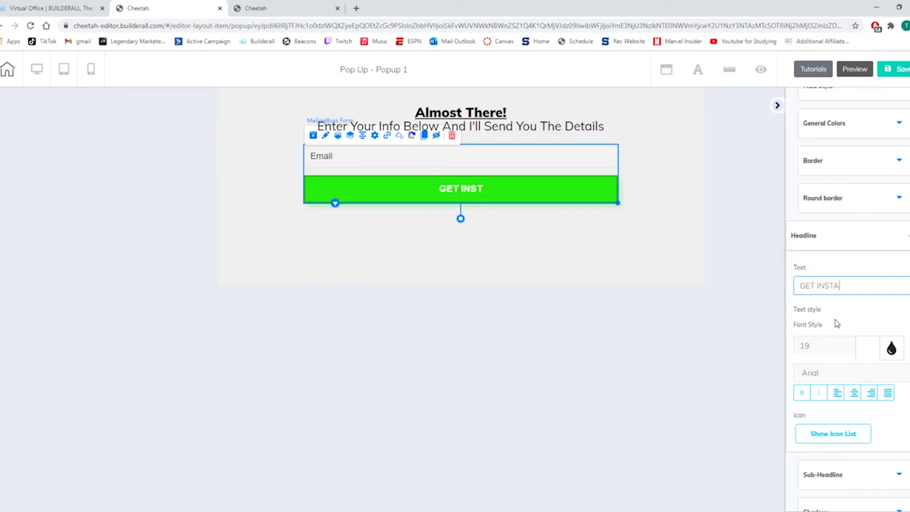
pyautogui.write('NT ACCESSS')
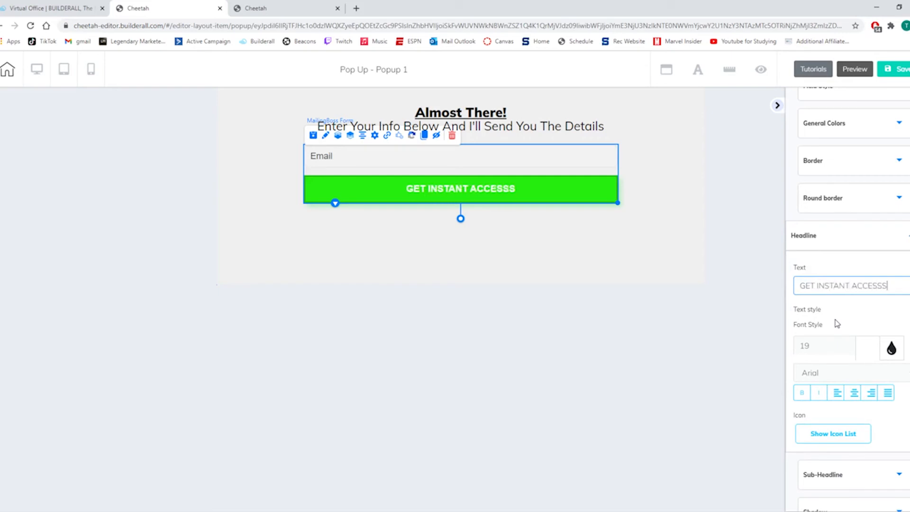
pyautogui.press('BackSpace')
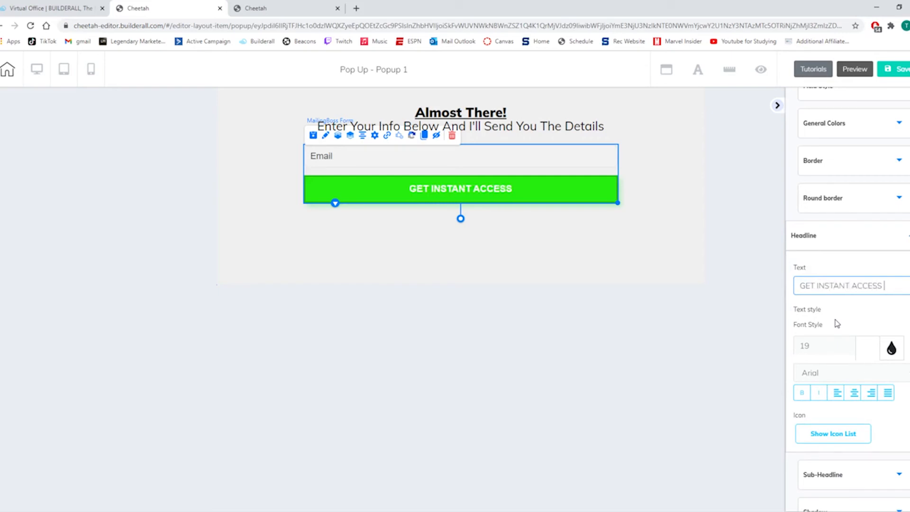
# Increase the font size of the form button's text to 32.
pyautogui.scroll(-1, 837, 323)
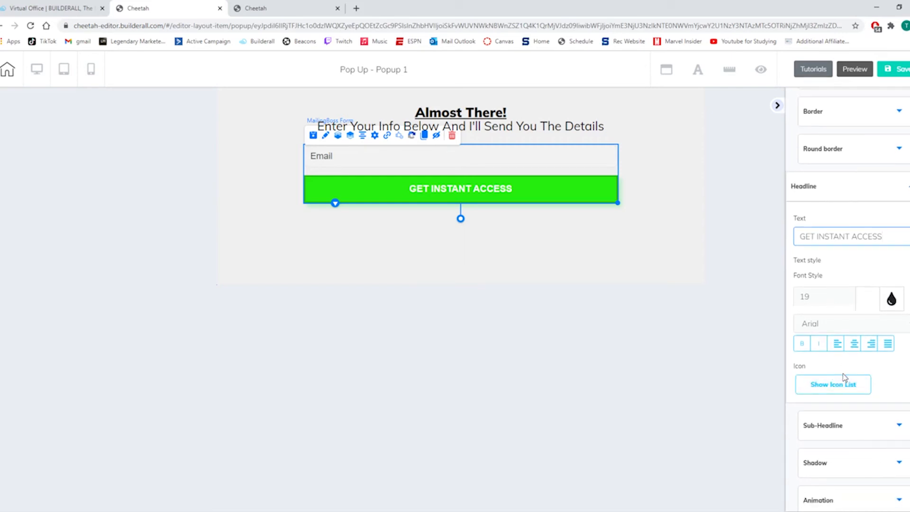
pyautogui.click(850, 294)
pyautogui.click(850, 294)
pyautogui.click(850, 294)
pyautogui.click(850, 294)
pyautogui.click(850, 294)
pyautogui.click(850, 294)
pyautogui.click(850, 294)
pyautogui.click(850, 294)
pyautogui.click(850, 294)
pyautogui.click(850, 294)
pyautogui.click(850, 294)
pyautogui.click(850, 294)
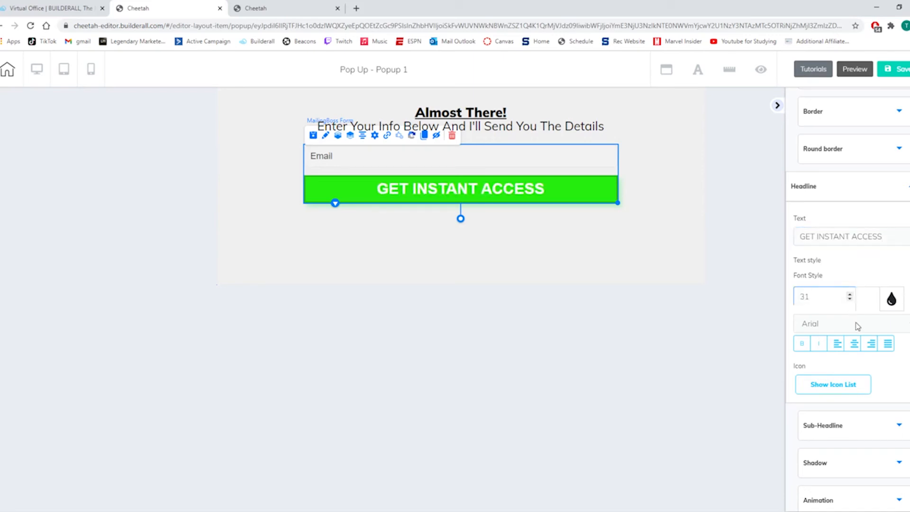
pyautogui.click(850, 295)
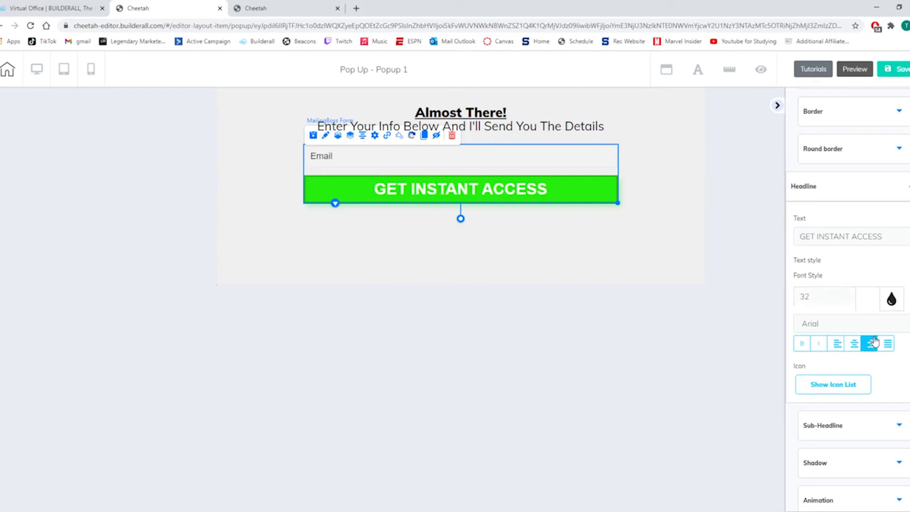
# Collapse the settings sidebar, save the popup and dismiss the save confirmation.
pyautogui.scroll(-1, 878, 359)
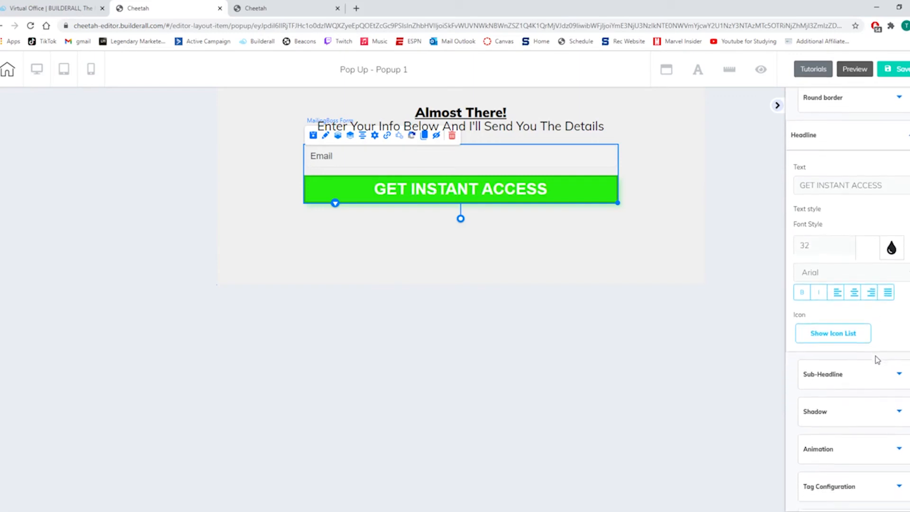
pyautogui.scroll(-1, 878, 359)
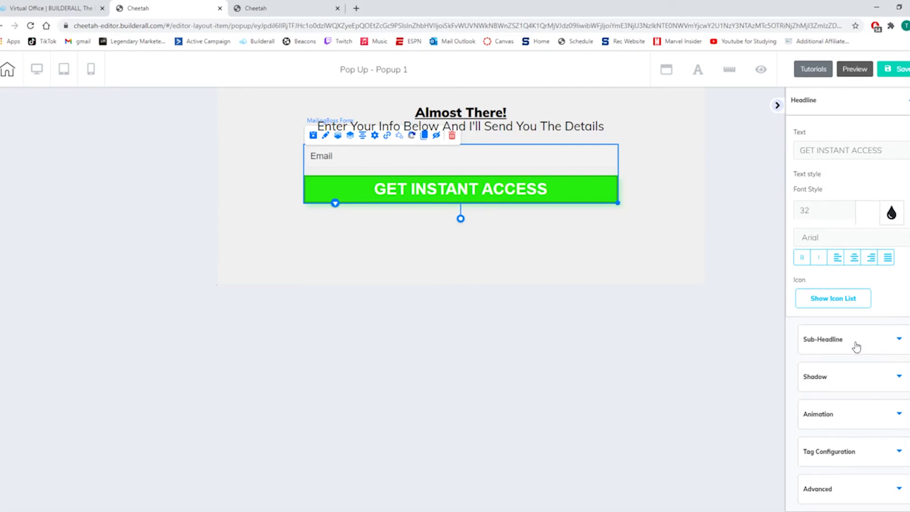
pyautogui.click(777, 106)
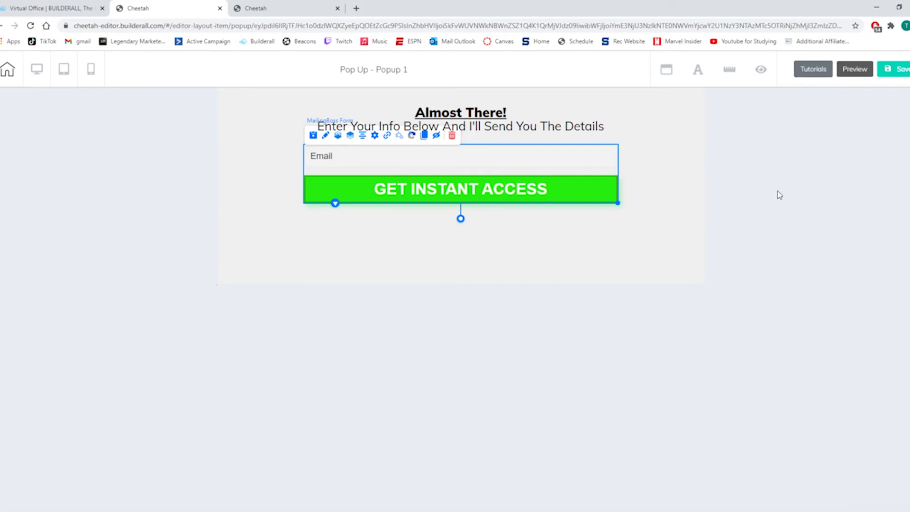
pyautogui.click(619, 236)
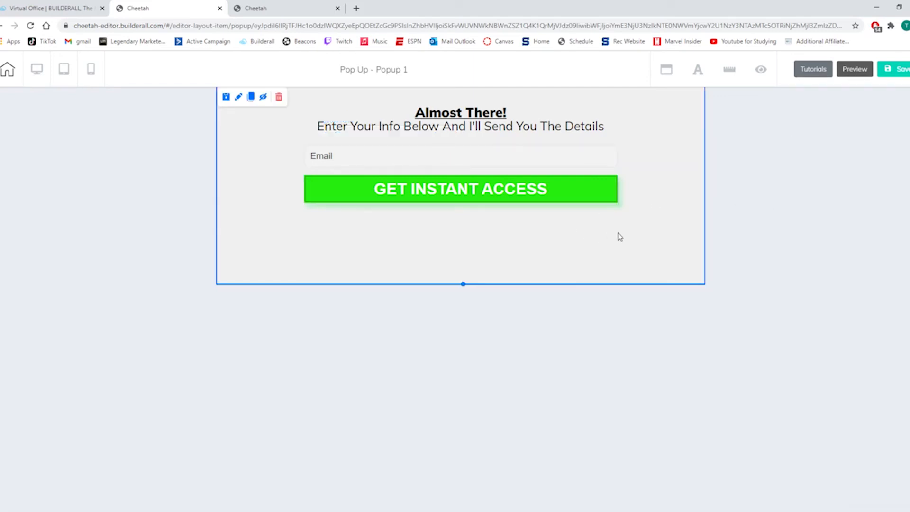
pyautogui.click(428, 186)
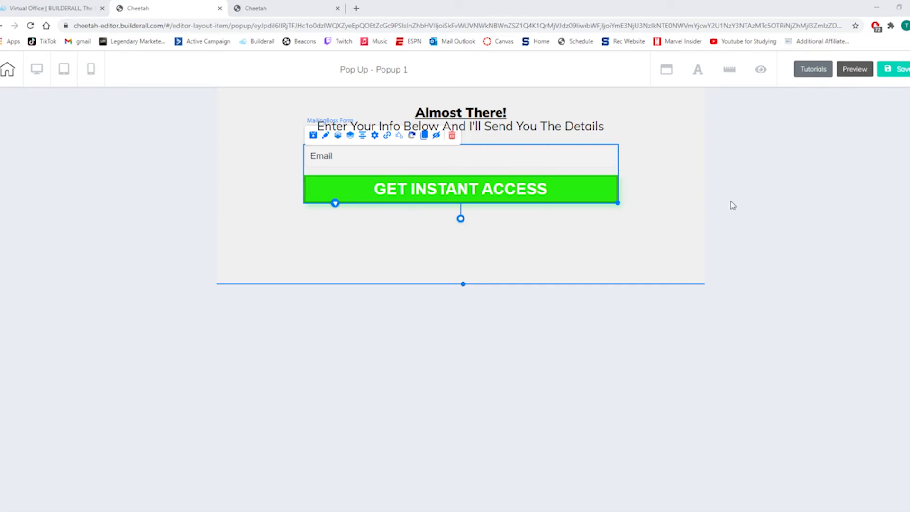
pyautogui.click(894, 69)
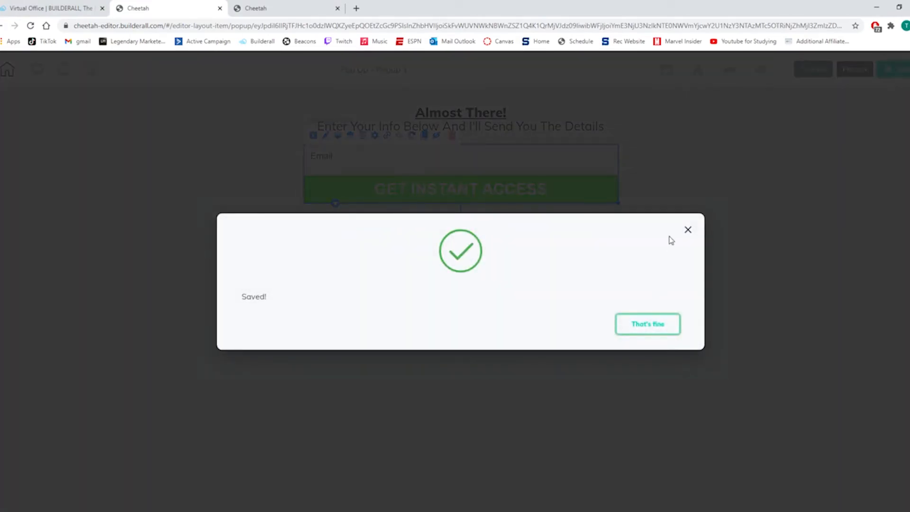
pyautogui.click(688, 230)
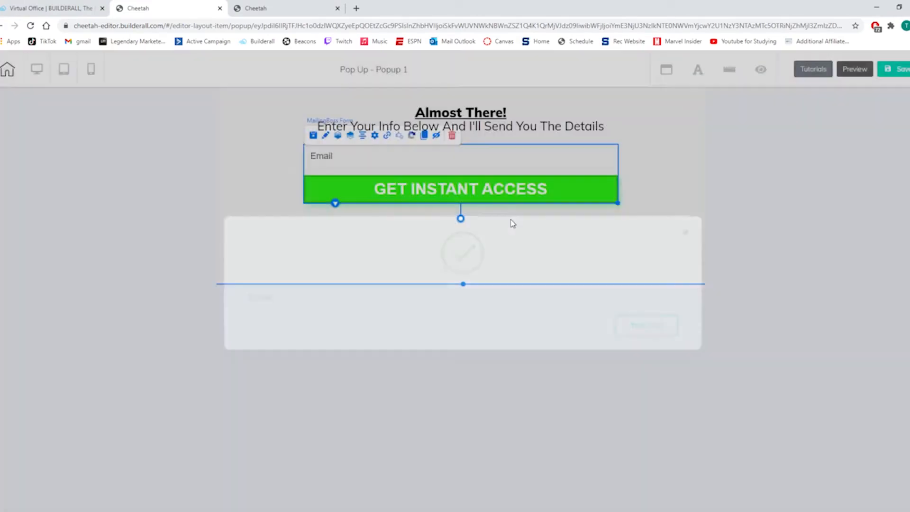
# Return to the landing page in the other editor tab and link its "START NOW!" button to Popup 1.
pyautogui.click(258, 8)
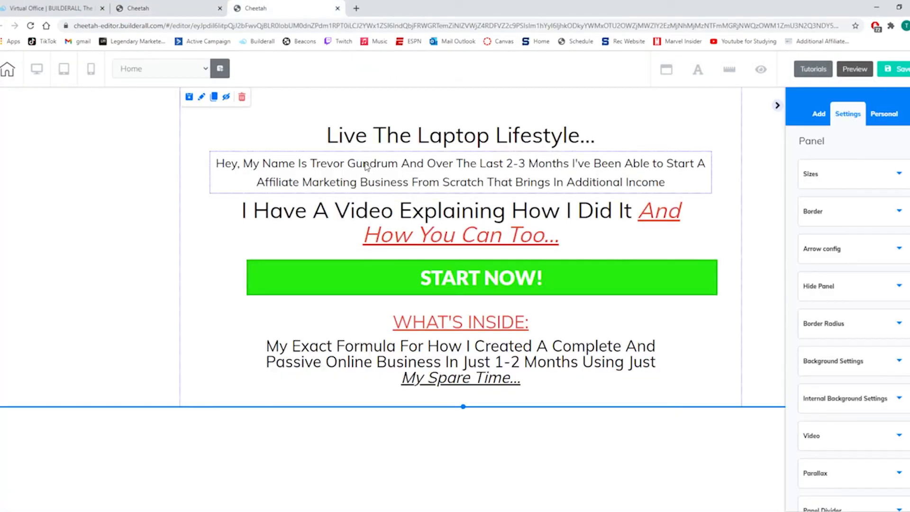
pyautogui.click(502, 284)
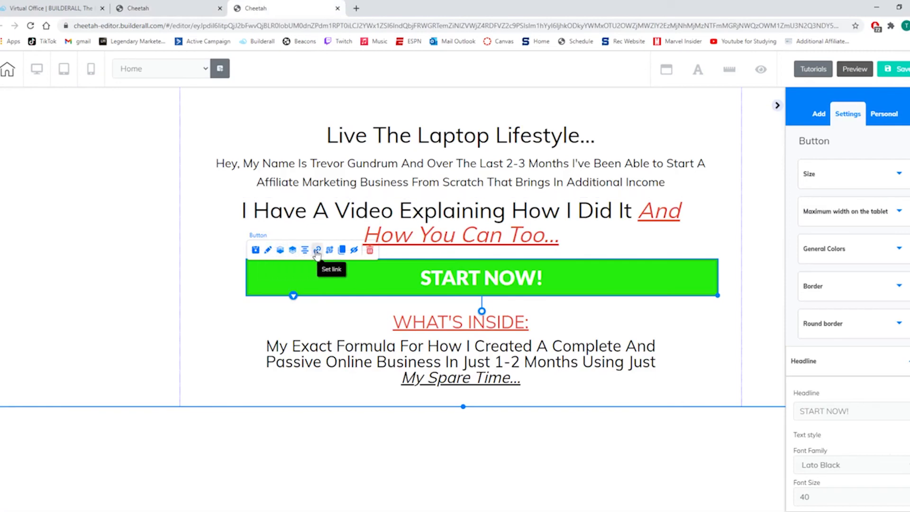
pyautogui.click(317, 250)
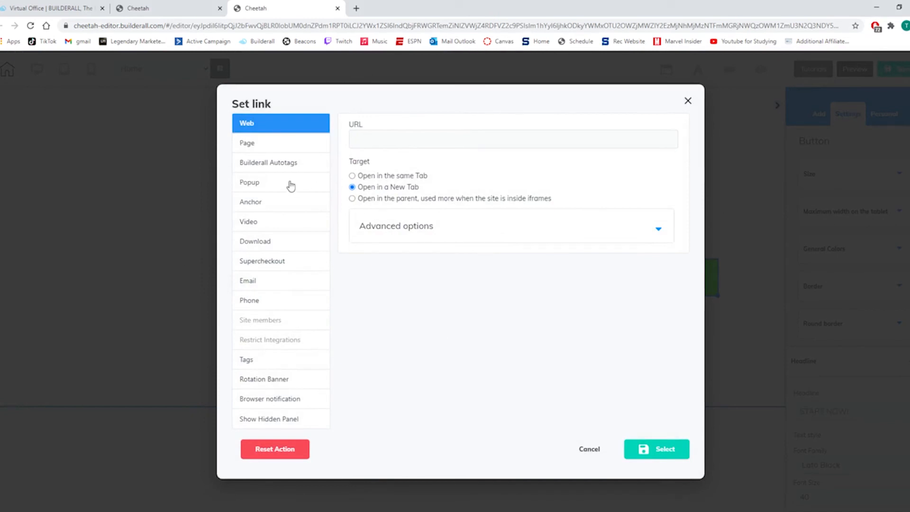
pyautogui.click(254, 186)
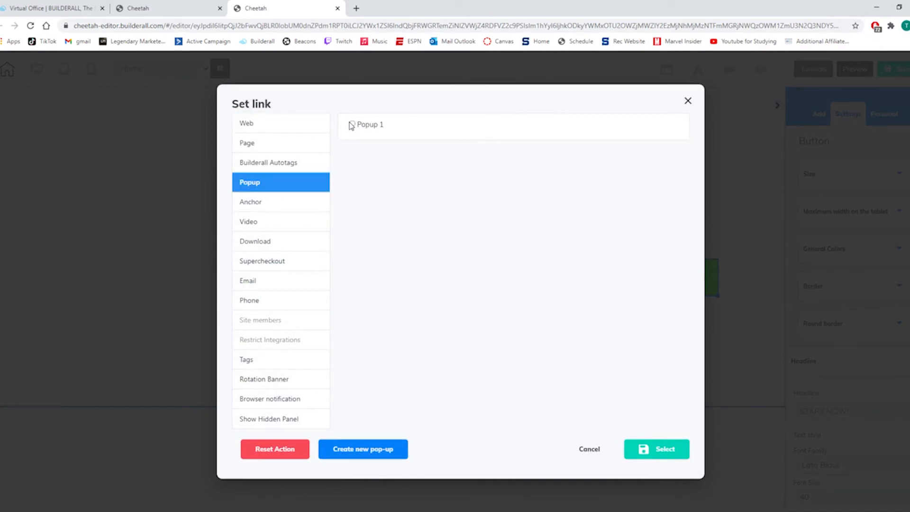
pyautogui.click(657, 452)
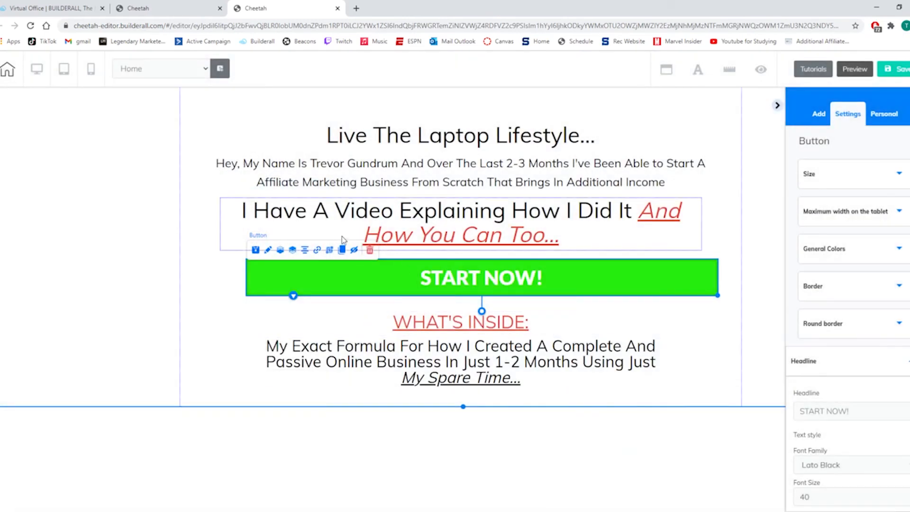
# Close the Popup 1 editor tab, then save and publish the landing page.
pyautogui.click(180, 8)
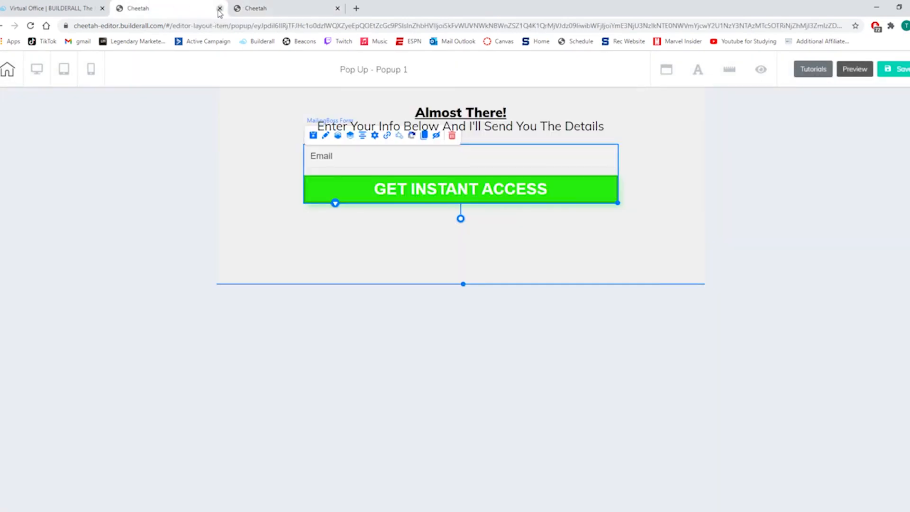
pyautogui.hotkey('ctrl', 'w')
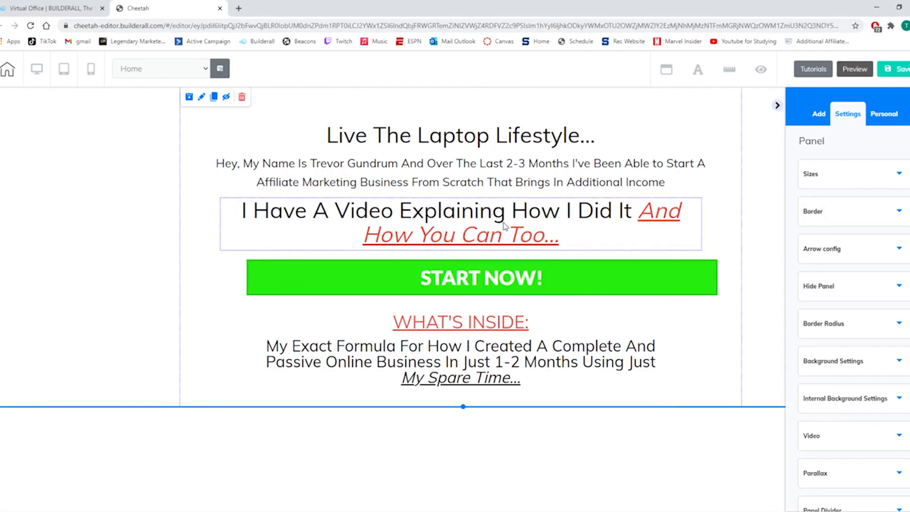
pyautogui.click(896, 70)
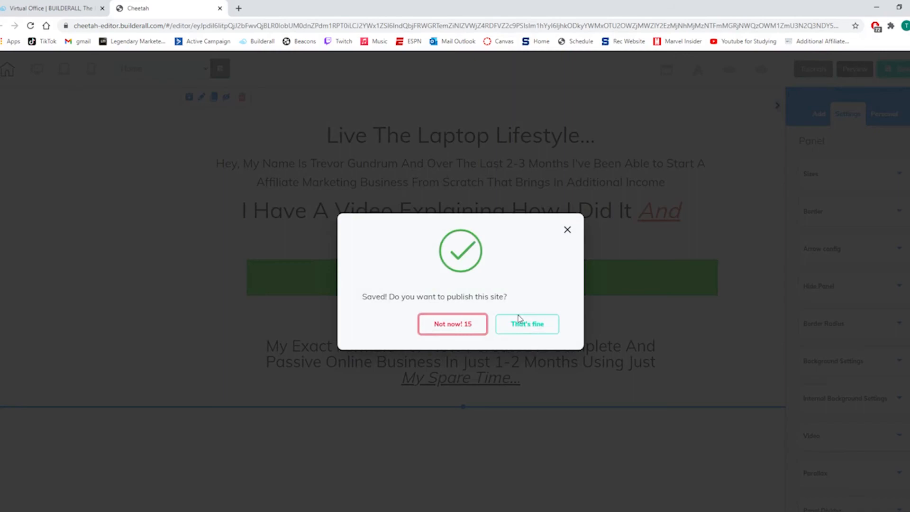
pyautogui.click(526, 323)
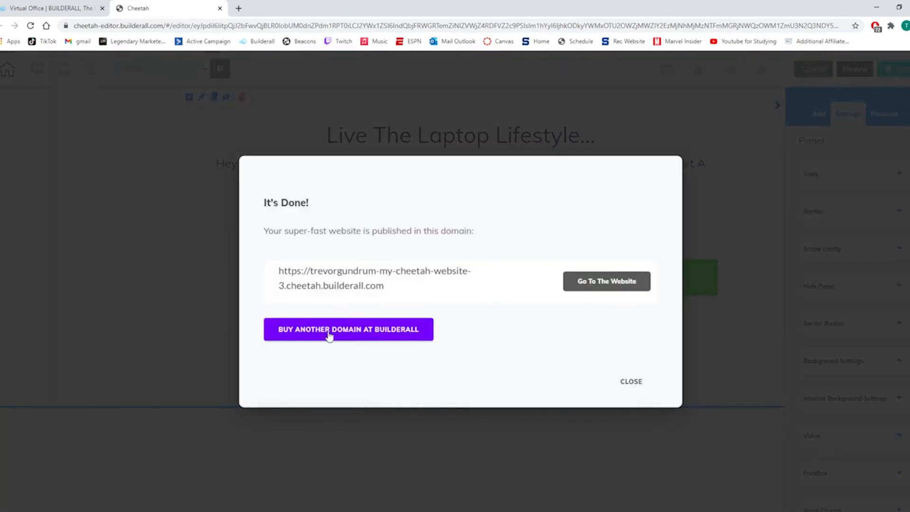
# Open the published website and test the "START NOW!" popup by submitting an email address through its opt-in form.
pyautogui.click(614, 283)
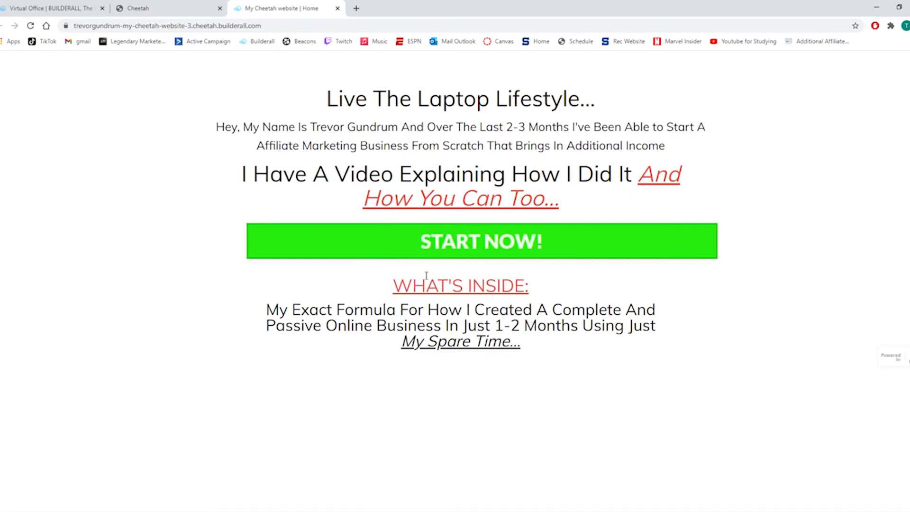
pyautogui.click(484, 244)
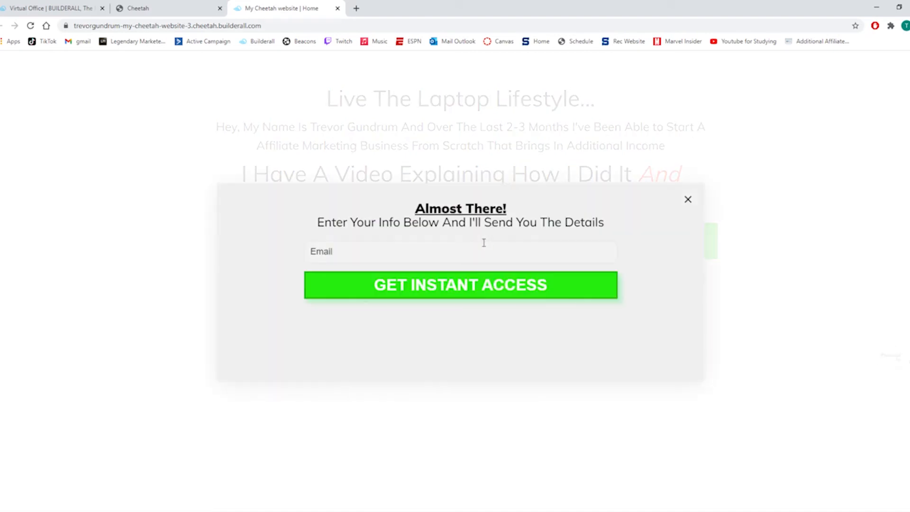
pyautogui.click(343, 253)
pyautogui.click(353, 278)
pyautogui.click(410, 289)
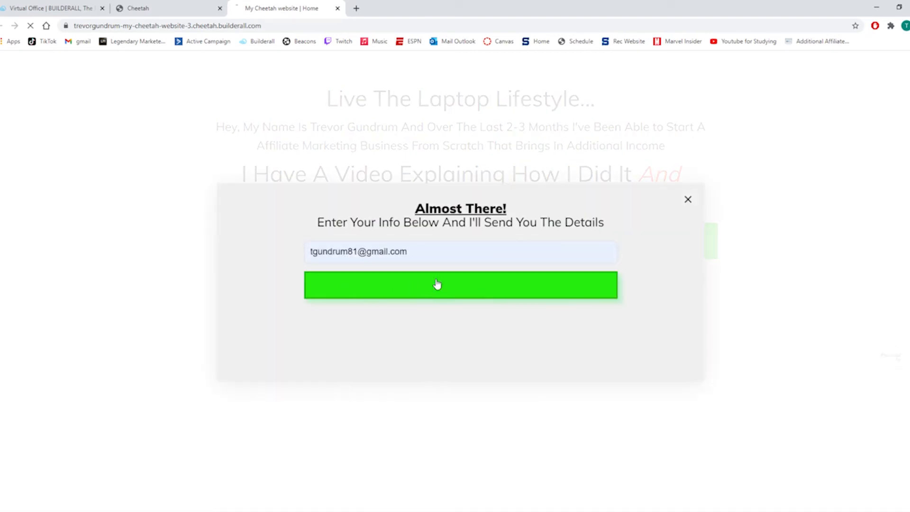
pyautogui.hotkey('ctrl', 'a')
pyautogui.click(241, 171)
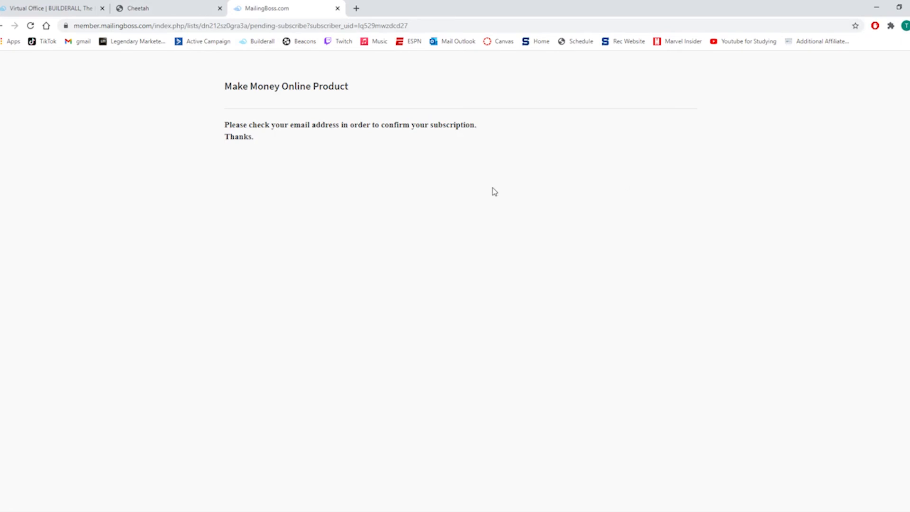
# Return to the landing page editor, close the publishing dialog and show the page's mobile version.
pyautogui.click(127, 10)
pyautogui.click(631, 381)
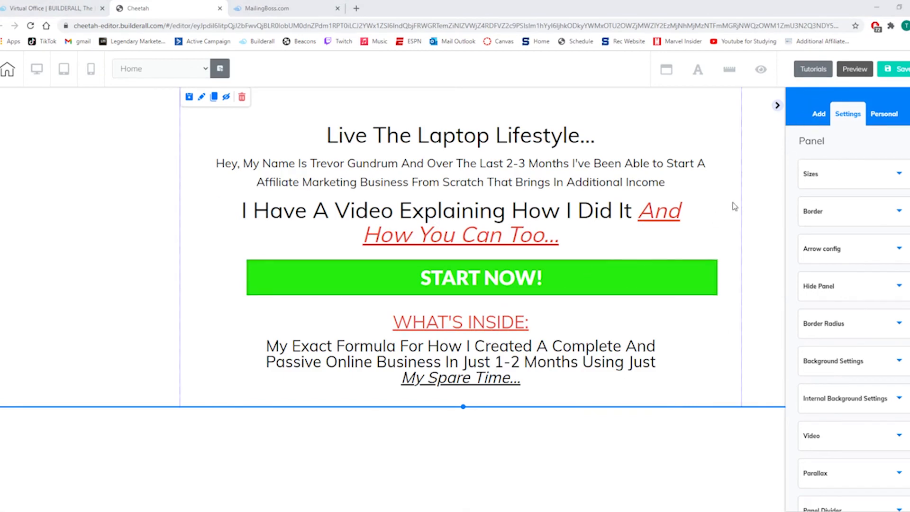
pyautogui.click(720, 144)
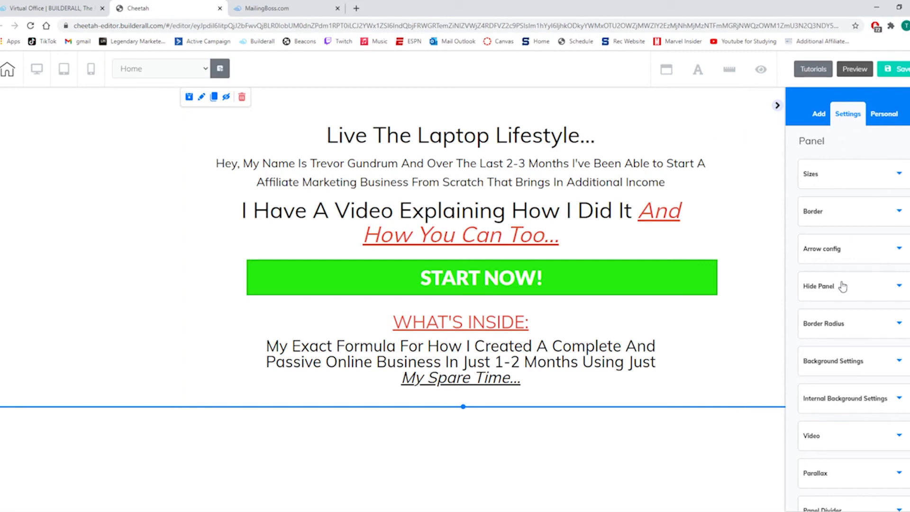
pyautogui.scroll(-6, 836, 285)
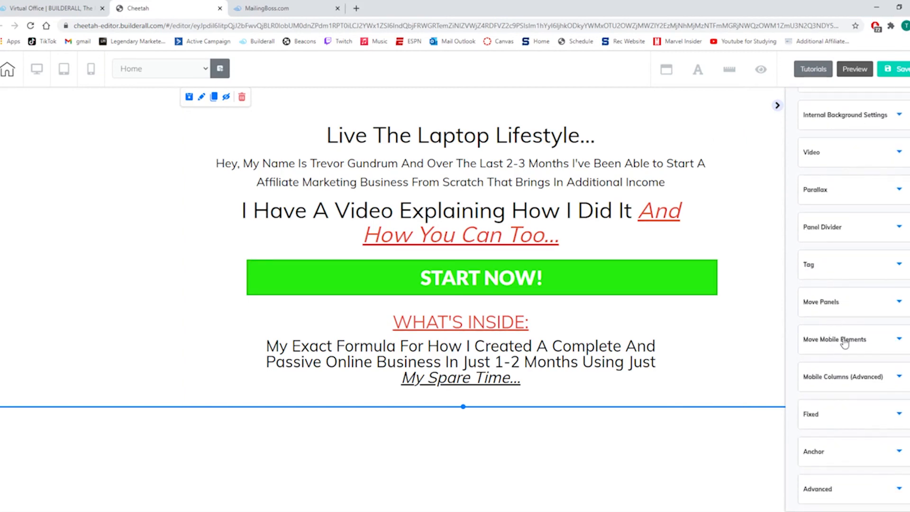
pyautogui.click(844, 340)
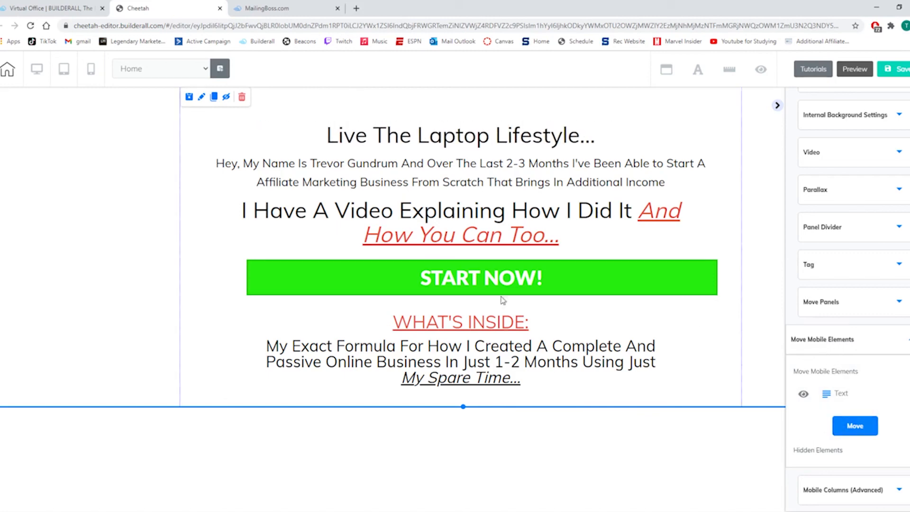
pyautogui.click(92, 71)
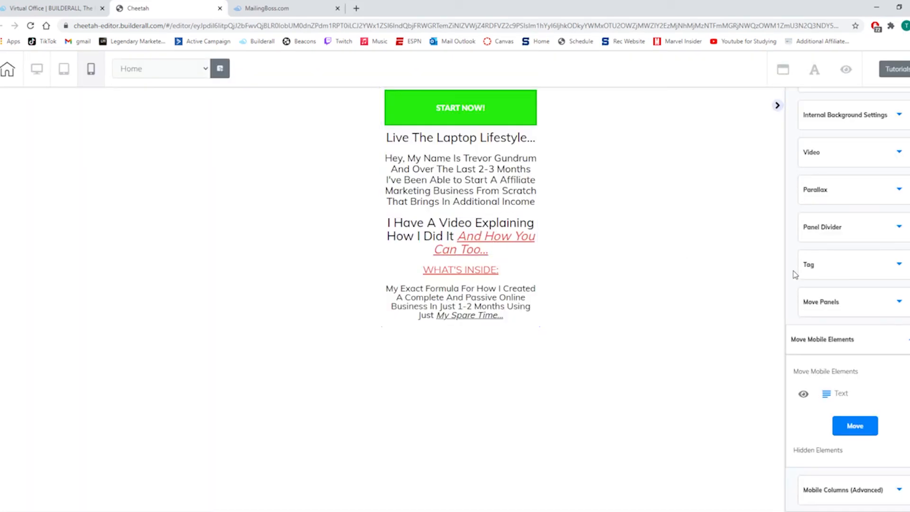
pyautogui.click(828, 401)
pyautogui.click(539, 138)
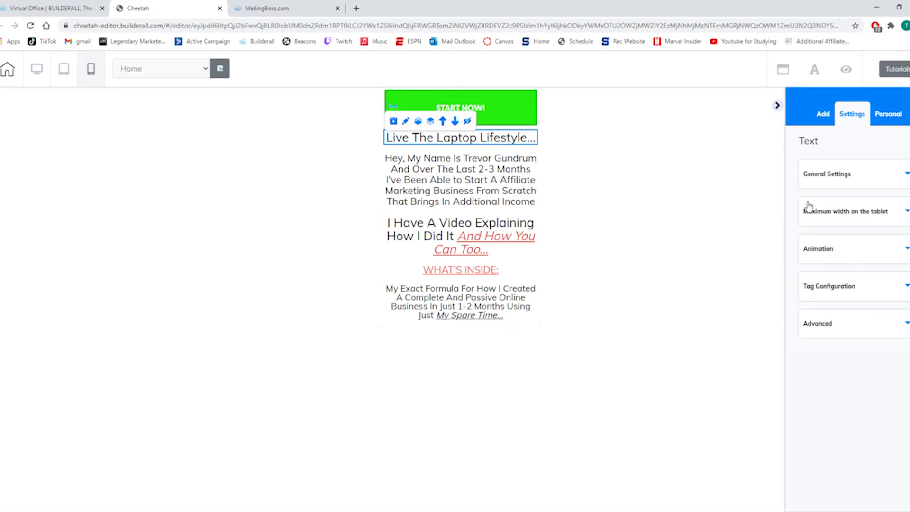
pyautogui.click(430, 154)
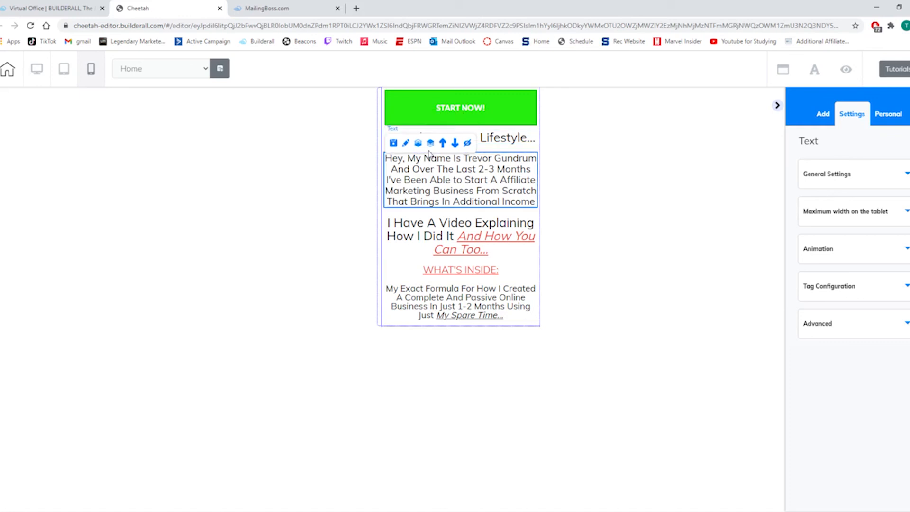
pyautogui.click(530, 138)
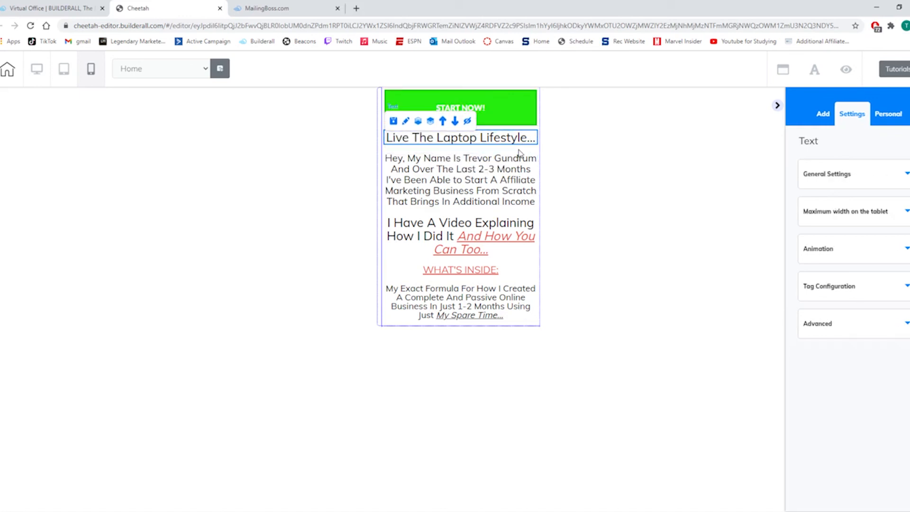
pyautogui.click(523, 265)
pyautogui.click(522, 263)
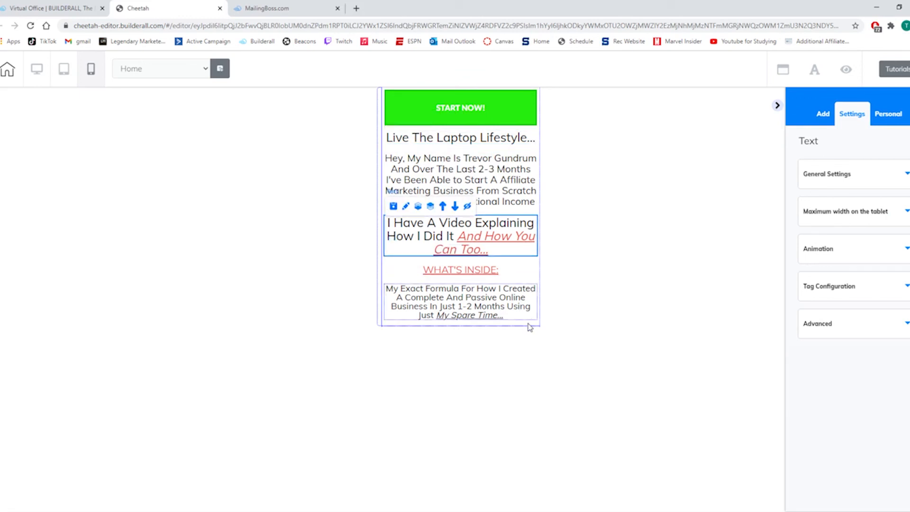
# Reorder the panel's mobile elements so the "START NOW!" button sits between the video text and "WHAT'S INSIDE:", and apply the new order.
pyautogui.click(382, 178)
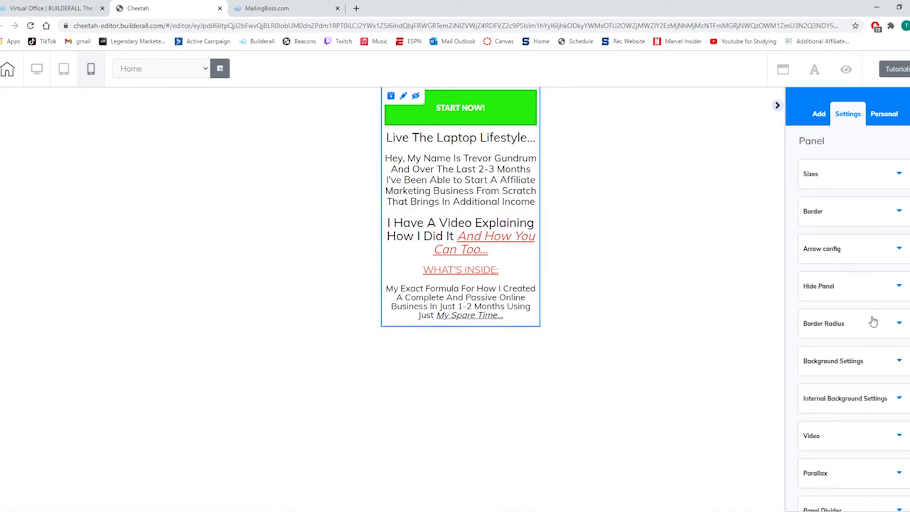
pyautogui.scroll(-3, 849, 309)
pyautogui.scroll(-2, 849, 323)
pyautogui.click(848, 377)
pyautogui.scroll(-3, 828, 322)
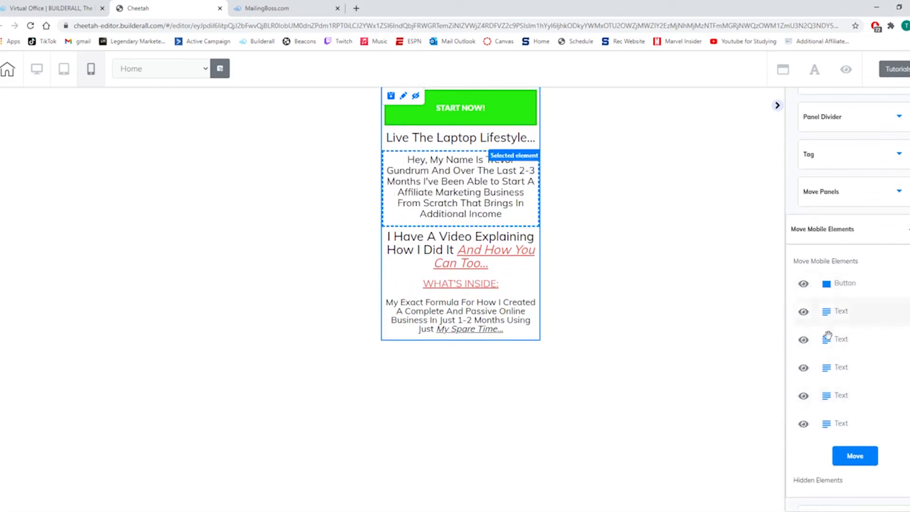
pyautogui.moveTo(830, 326); pyautogui.dragTo(827, 287)
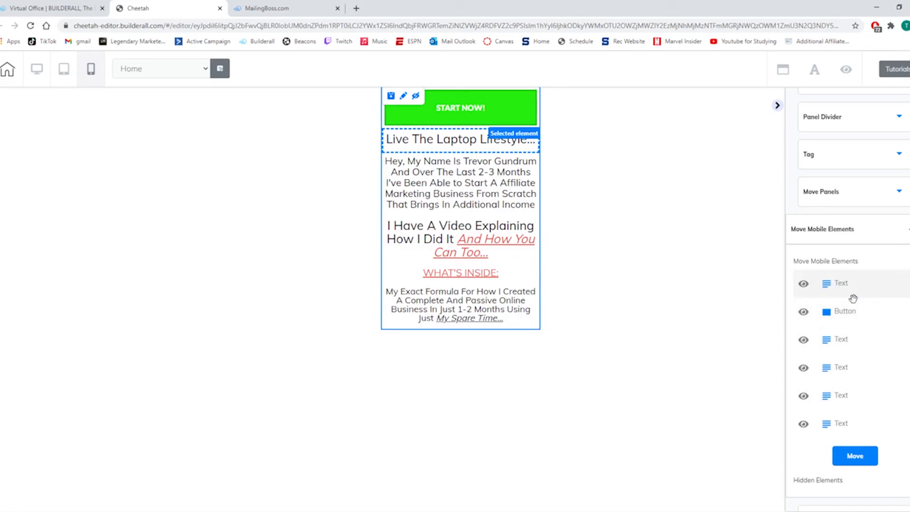
pyautogui.moveTo(845, 345); pyautogui.dragTo(837, 311)
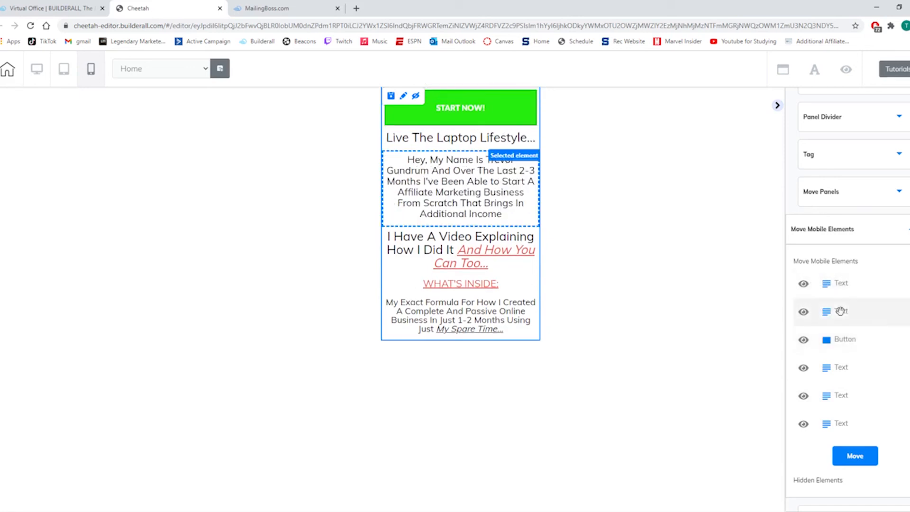
pyautogui.moveTo(837, 368); pyautogui.dragTo(836, 340)
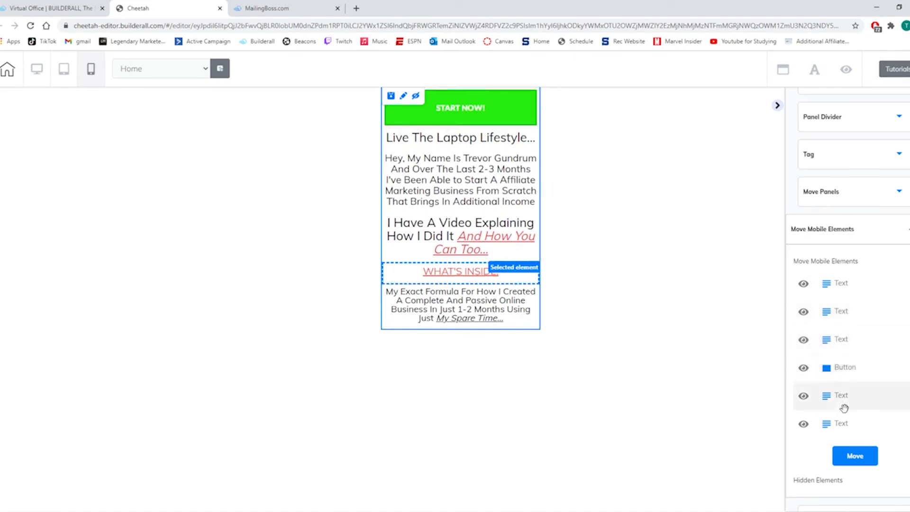
pyautogui.click(859, 458)
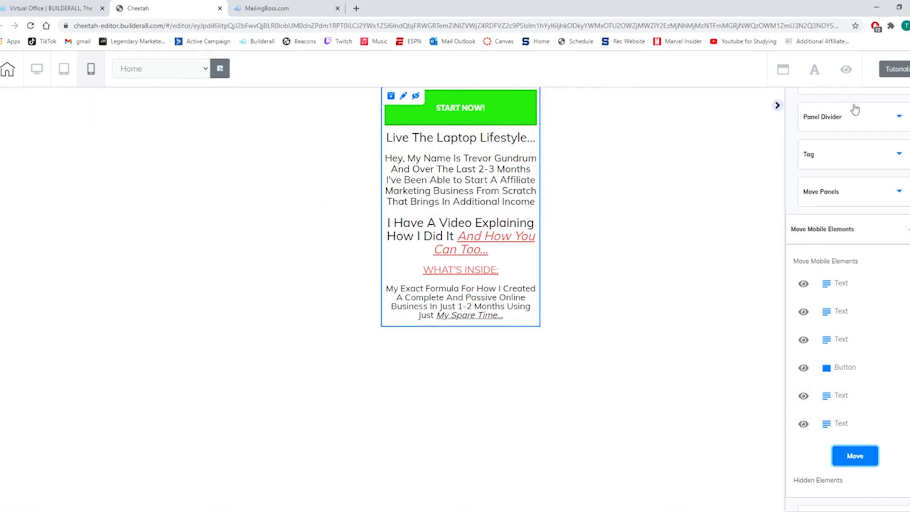
pyautogui.click(854, 459)
pyautogui.click(854, 459)
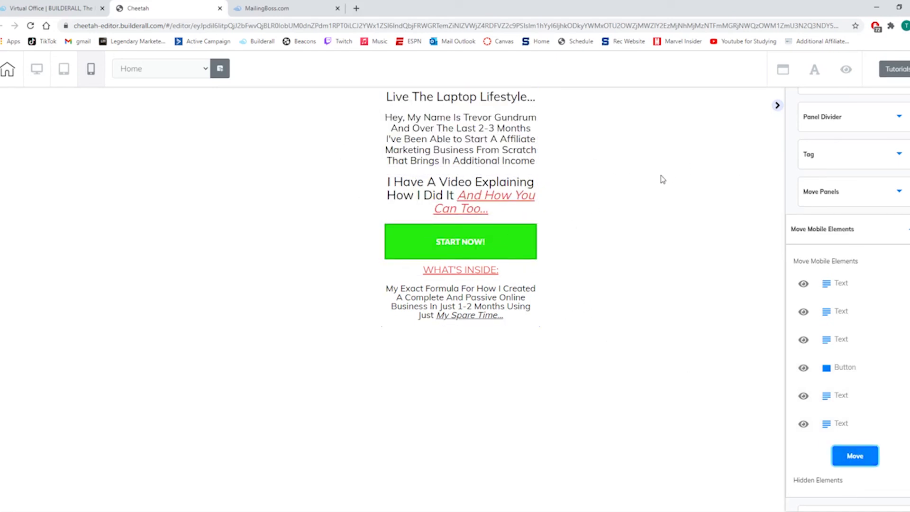
# Show the tablet version of the landing page to check its layout.
pyautogui.click(61, 71)
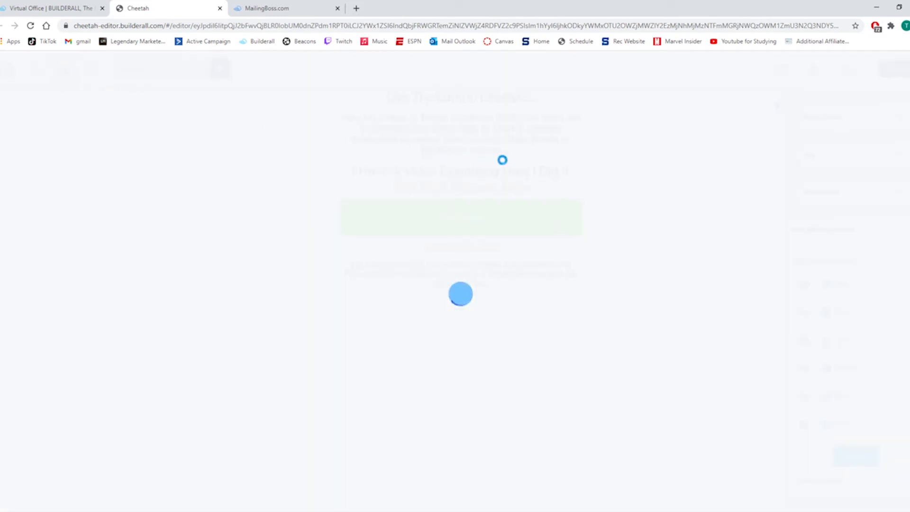